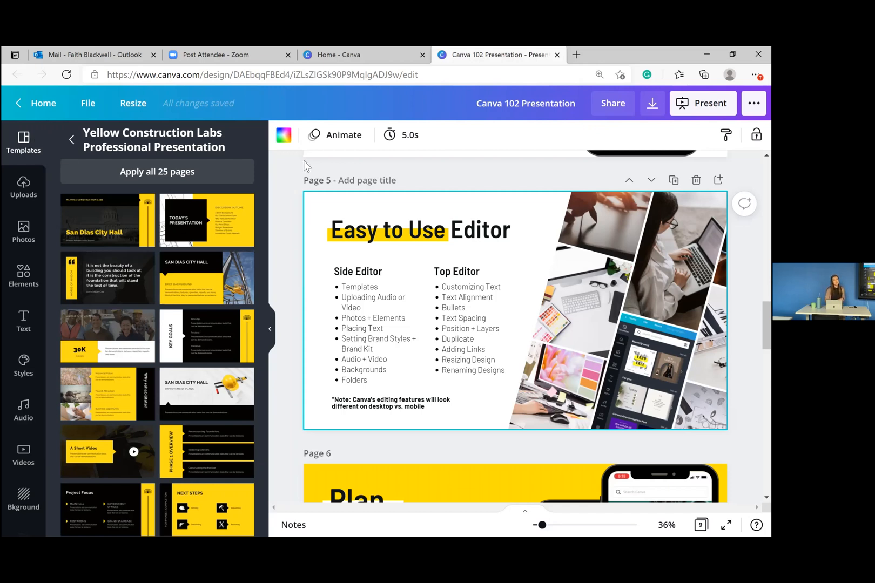
# - Collapse the Templates panel so page 5, 'Easy to Use Editor', fills the workspace
pyautogui.click(271, 331)
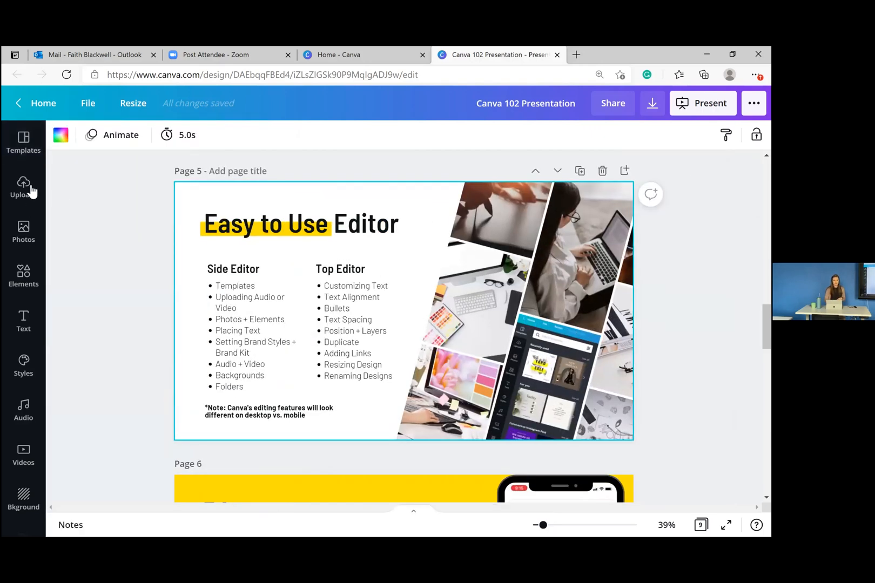
pyautogui.click(25, 186)
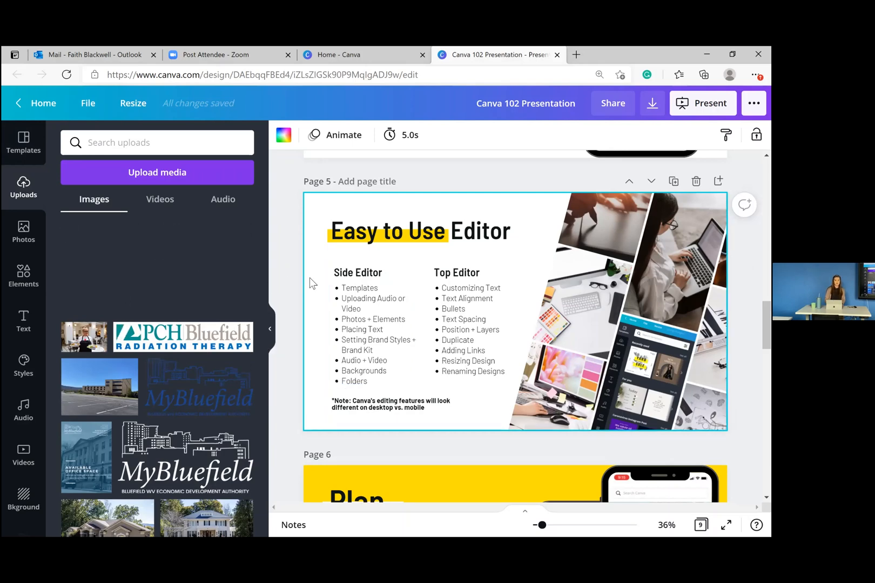
pyautogui.click(270, 332)
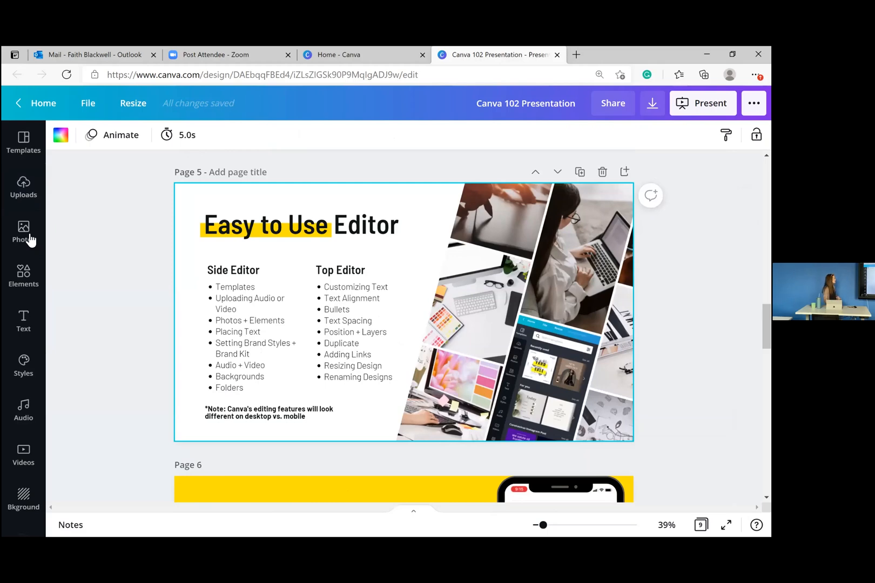
pyautogui.click(30, 238)
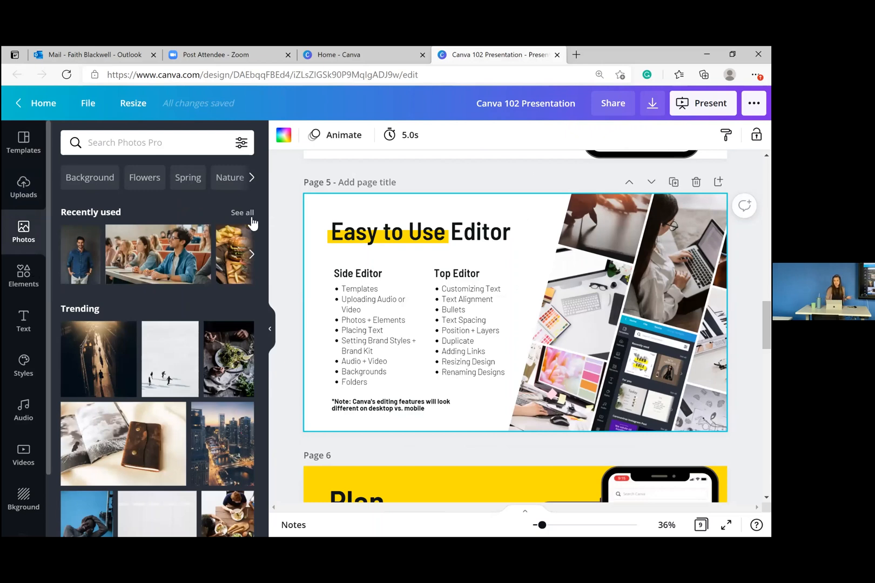
pyautogui.scroll(-1, 262, 214)
pyautogui.scroll(1, 264, 214)
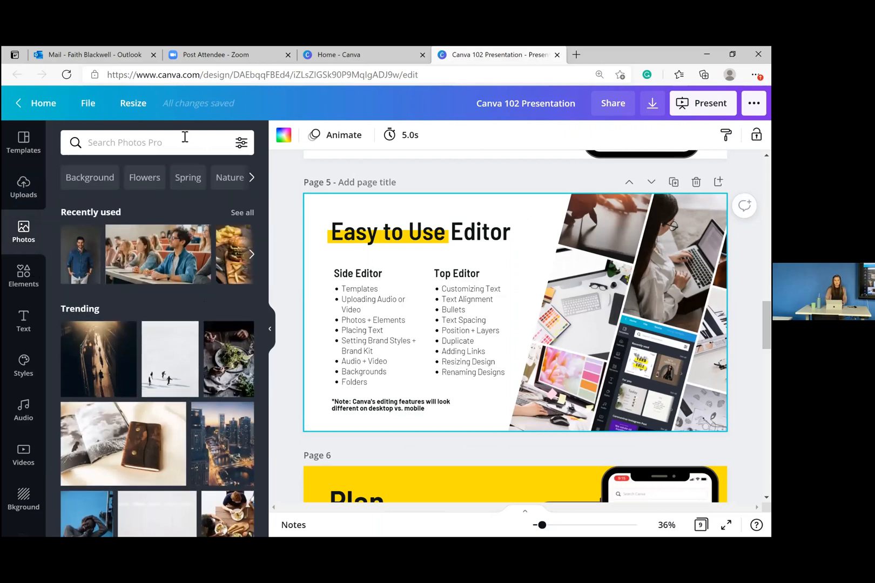
pyautogui.click(174, 141)
pyautogui.write('bus')
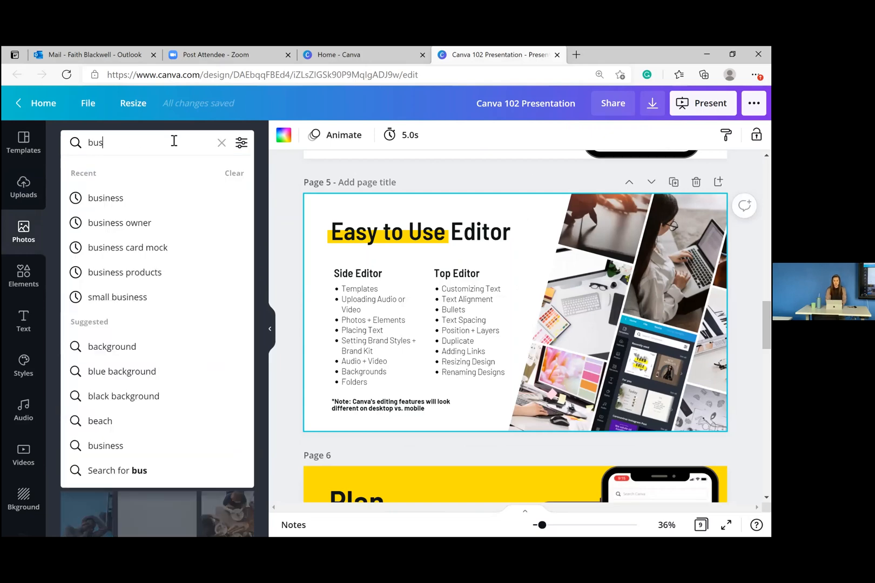
pyautogui.write('iness')
pyautogui.press('Return')
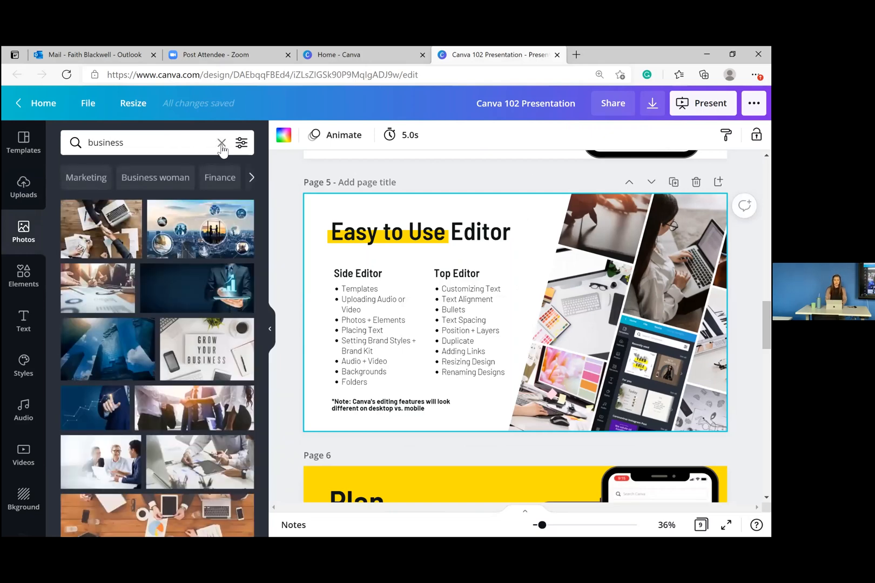
pyautogui.click(252, 179)
pyautogui.click(252, 179)
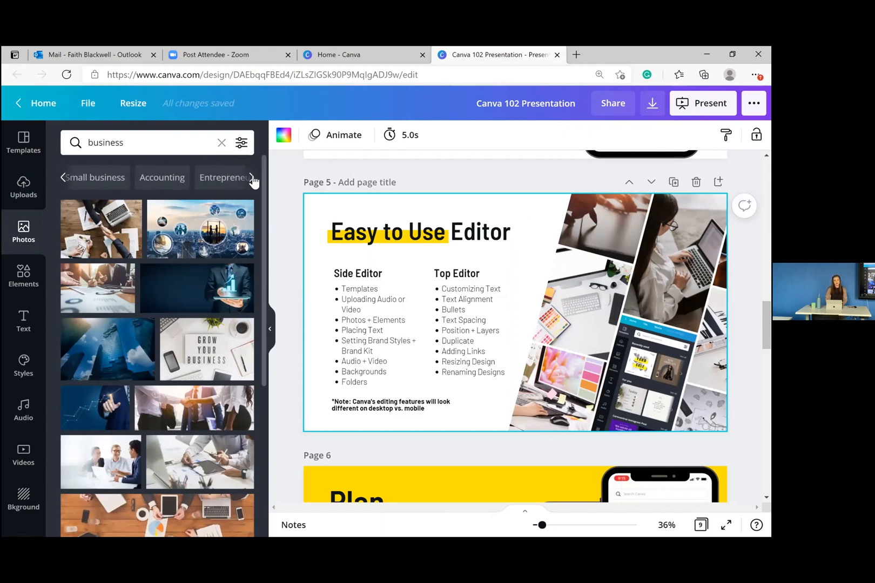
pyautogui.click(252, 179)
pyautogui.click(222, 143)
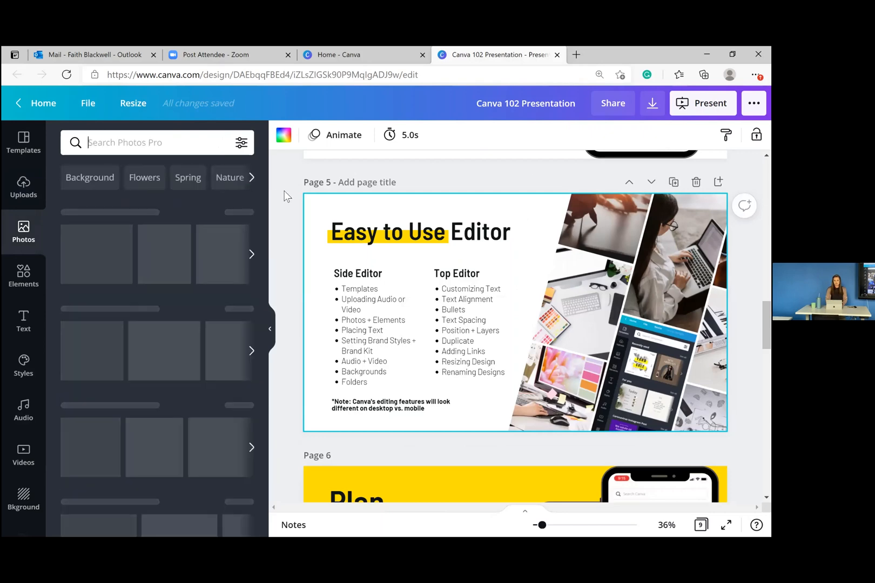
pyautogui.click(272, 331)
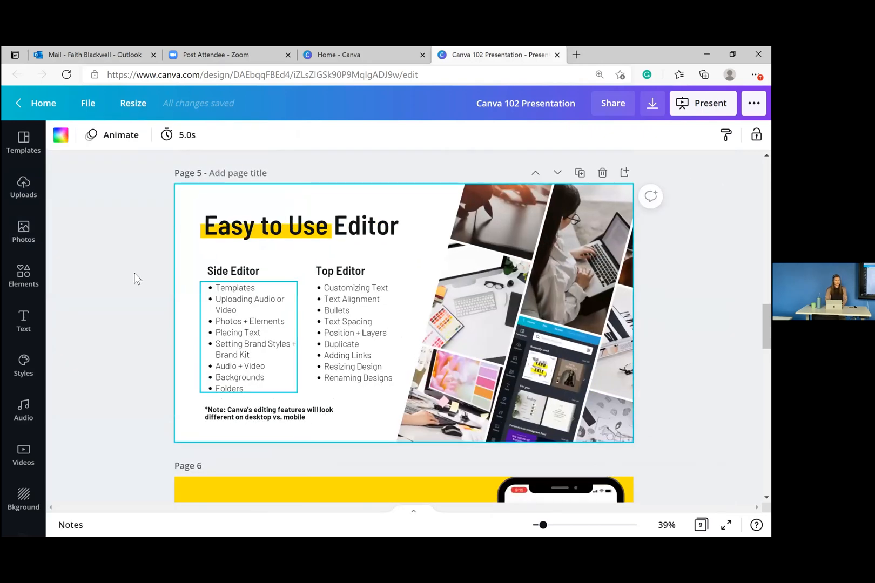
# - In Elements, place a trial circular landscape frame on page 5, reposition it, then delete it
pyautogui.click(25, 279)
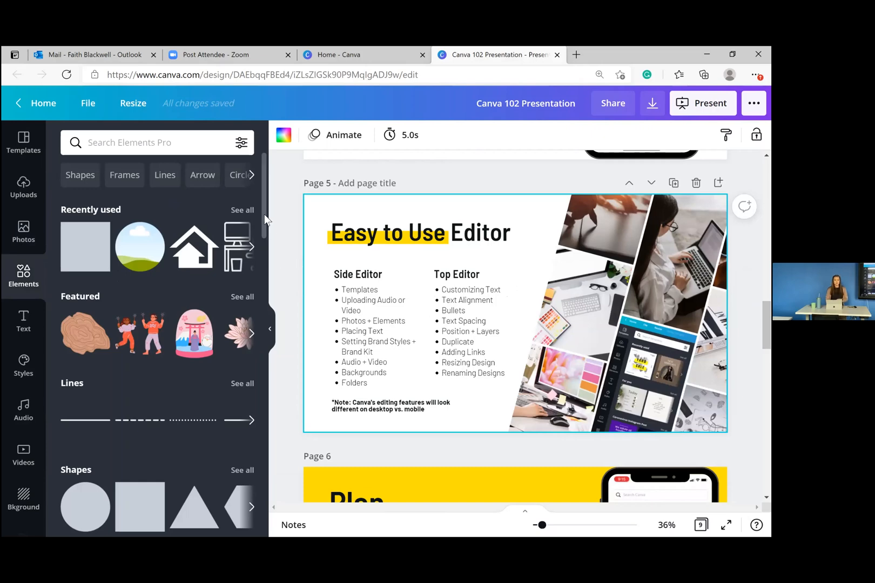
pyautogui.moveTo(265, 218); pyautogui.dragTo(272, 303)
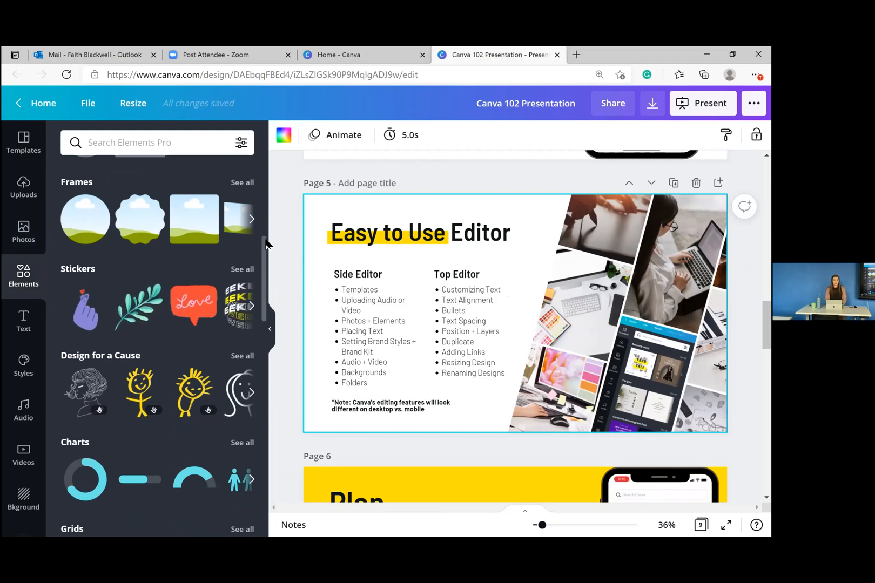
pyautogui.scroll(2, 269, 220)
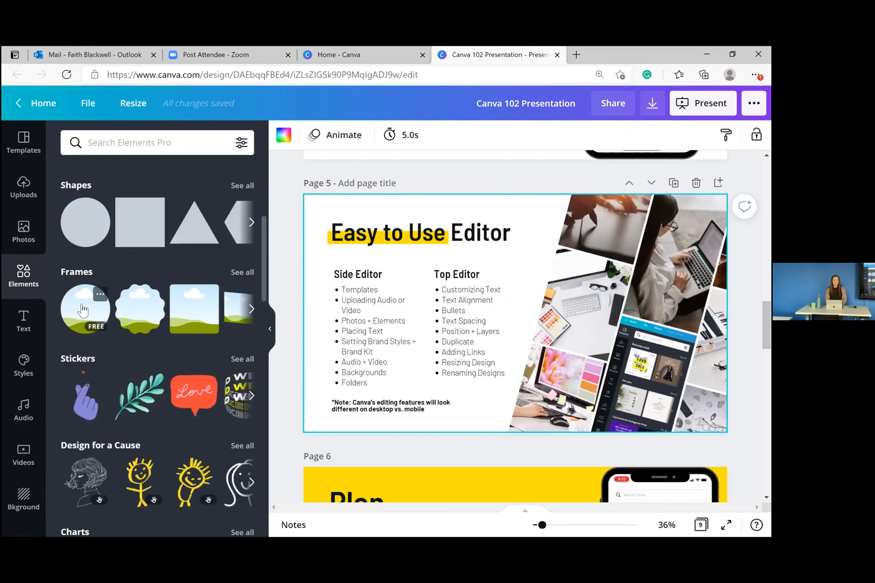
pyautogui.moveTo(304, 294); pyautogui.dragTo(401, 297)
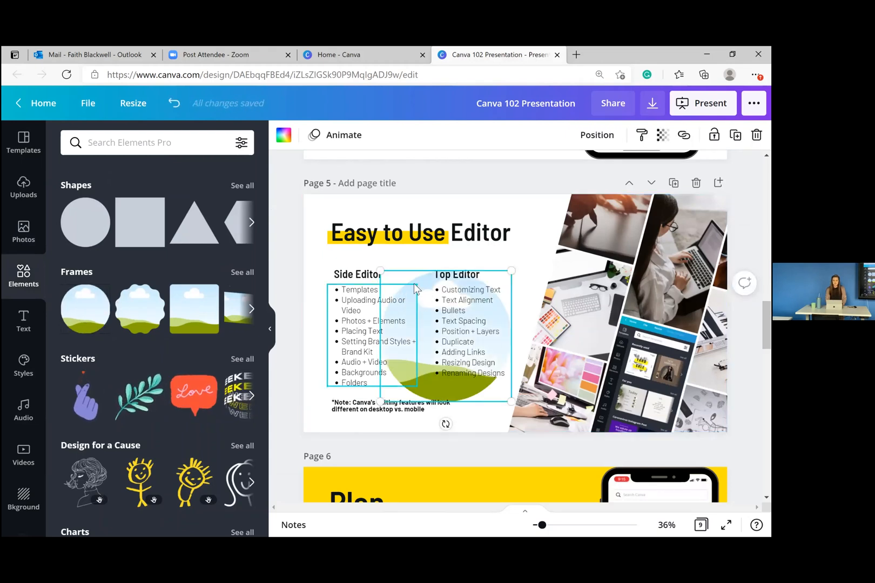
pyautogui.moveTo(415, 290); pyautogui.dragTo(433, 275)
pyautogui.moveTo(513, 274); pyautogui.dragTo(546, 276)
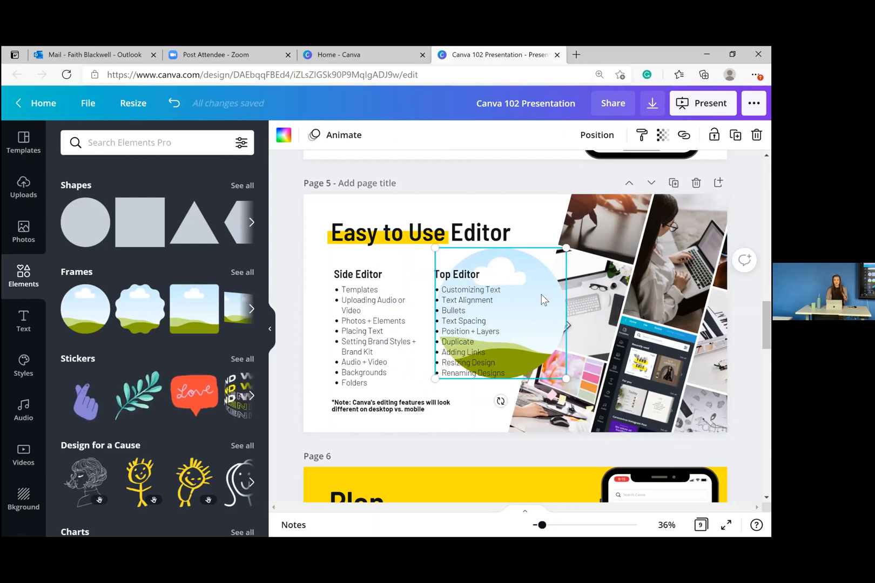
pyautogui.press('Delete')
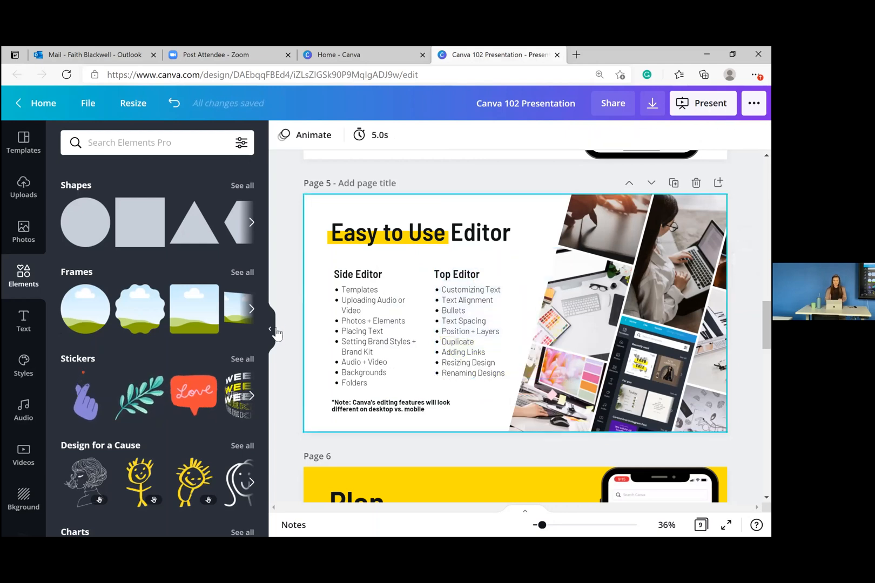
# - Add an 'Add a heading' text box set in Moontime at size 96, coloured teal
pyautogui.click(31, 324)
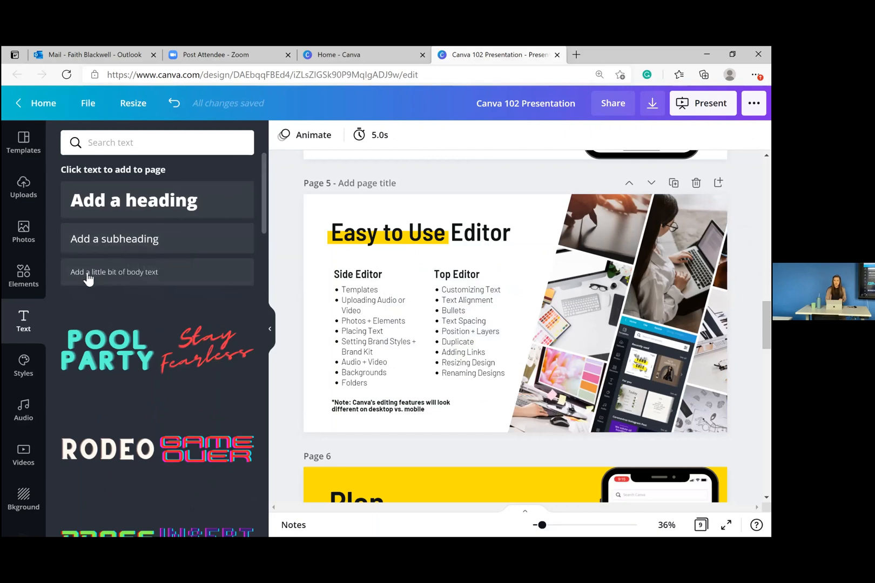
pyautogui.click(190, 201)
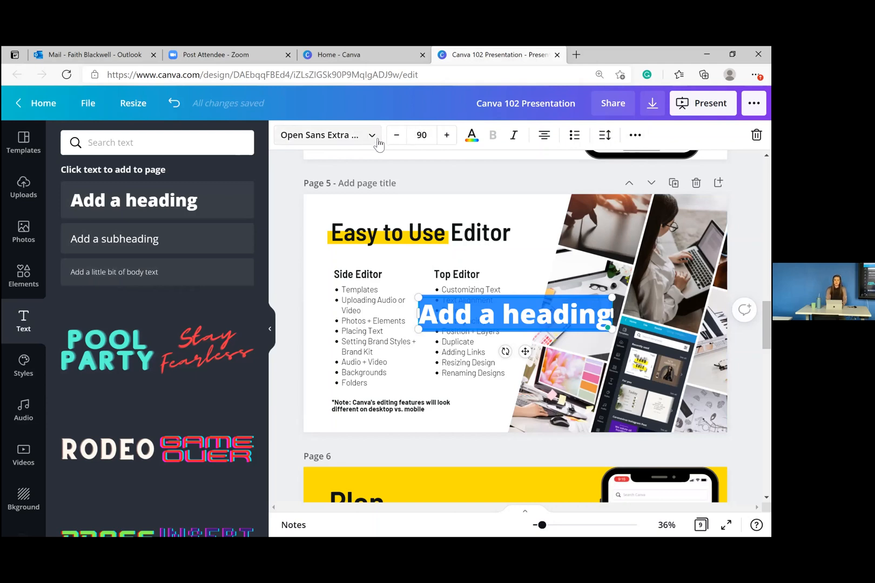
pyautogui.click(379, 136)
pyautogui.click(164, 215)
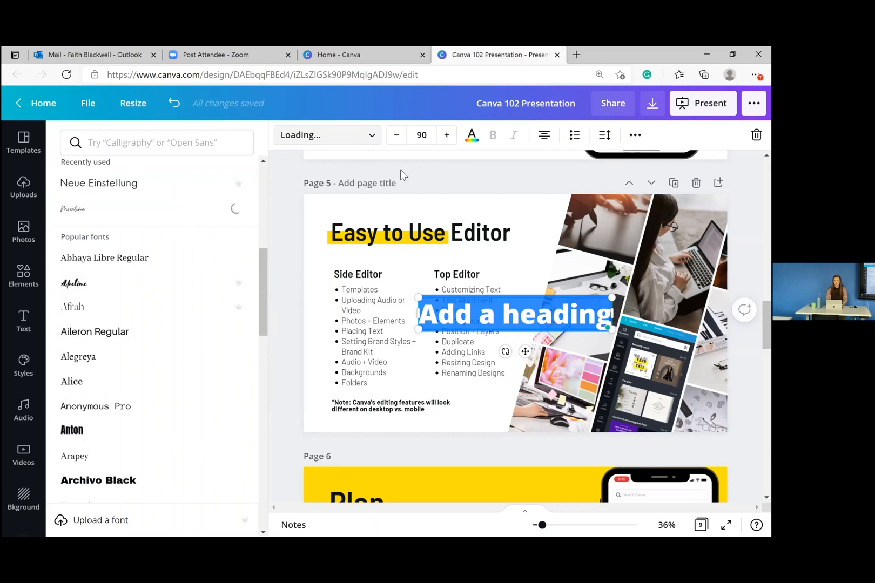
pyautogui.click(446, 136)
pyautogui.click(447, 136)
pyautogui.click(447, 136)
pyautogui.click(446, 136)
pyautogui.click(447, 136)
pyautogui.click(447, 137)
pyautogui.click(471, 136)
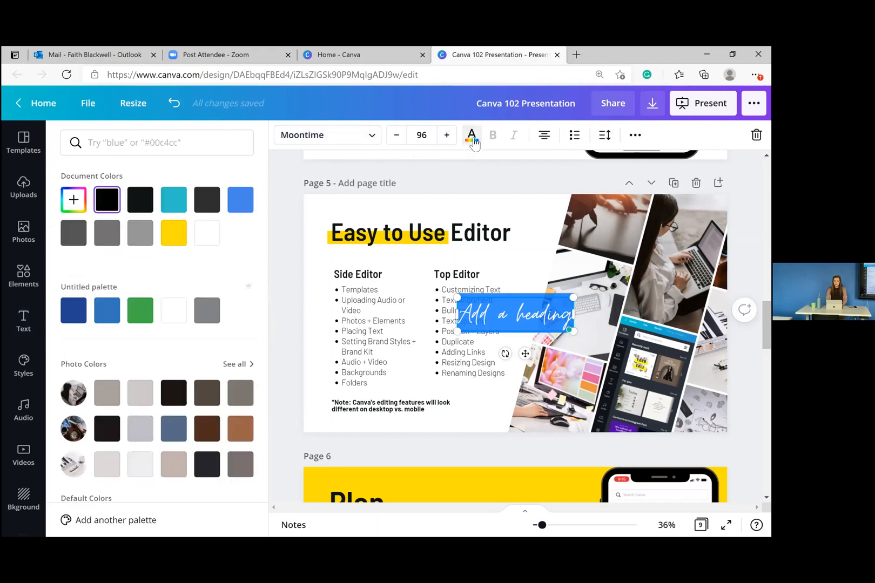
pyautogui.click(175, 202)
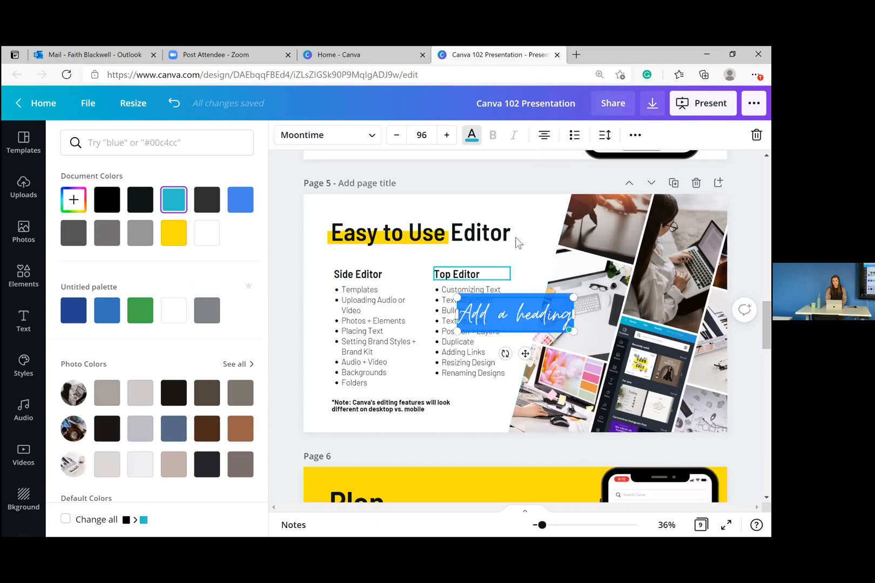
# - Delete the sample heading and left-align the Top Editor list, keeping bullet points
pyautogui.press('BackSpace')
pyautogui.click(470, 306)
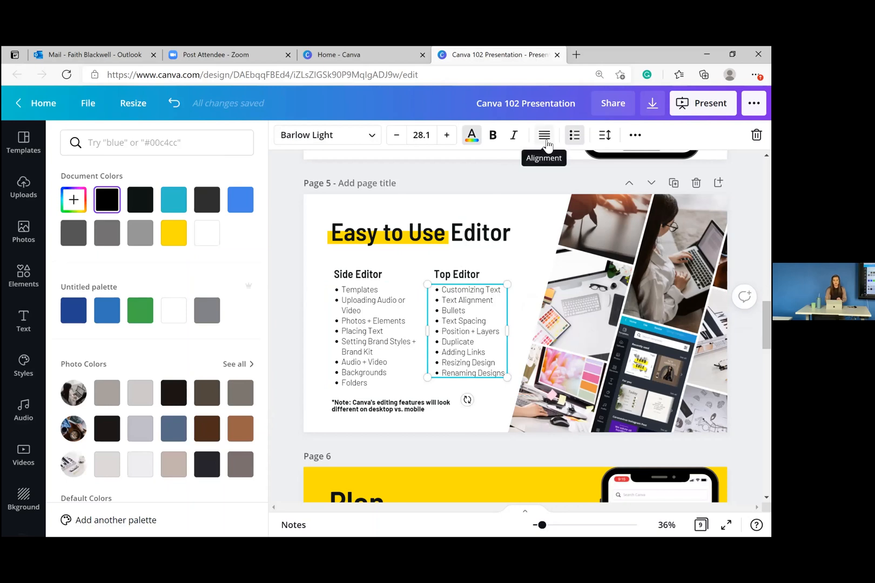
pyautogui.click(545, 139)
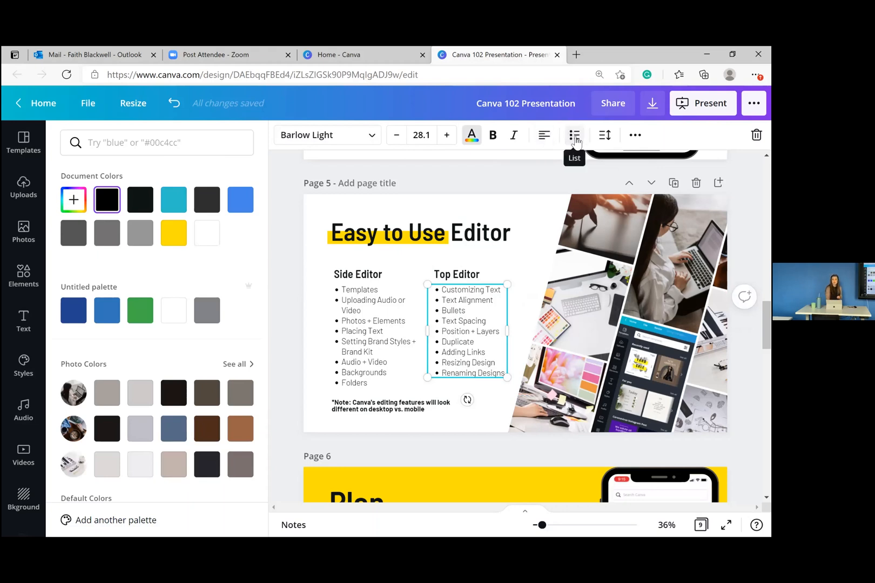
pyautogui.click(574, 138)
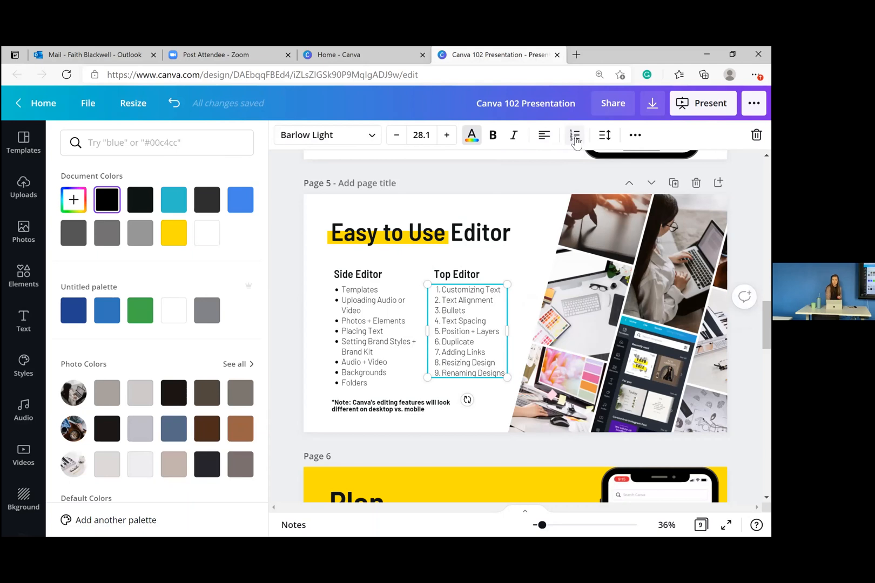
pyautogui.click(576, 138)
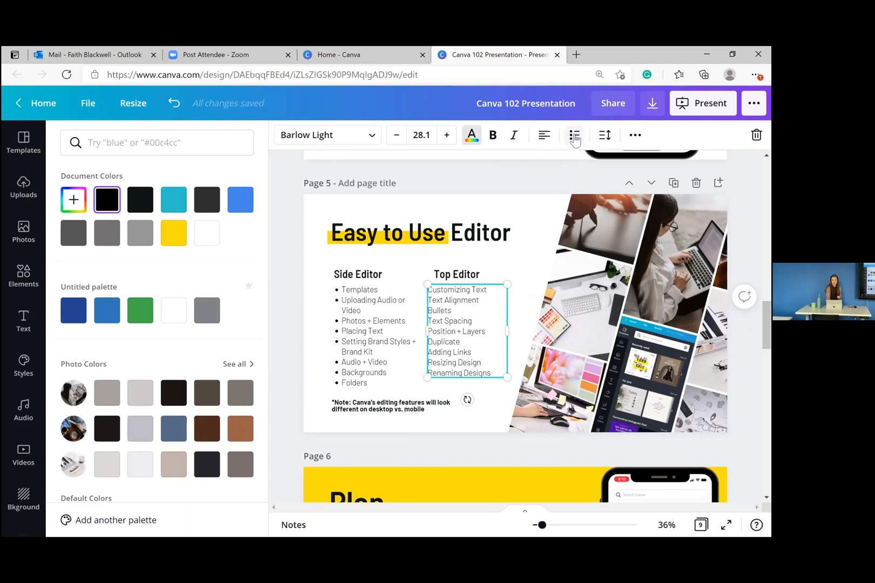
pyautogui.click(575, 138)
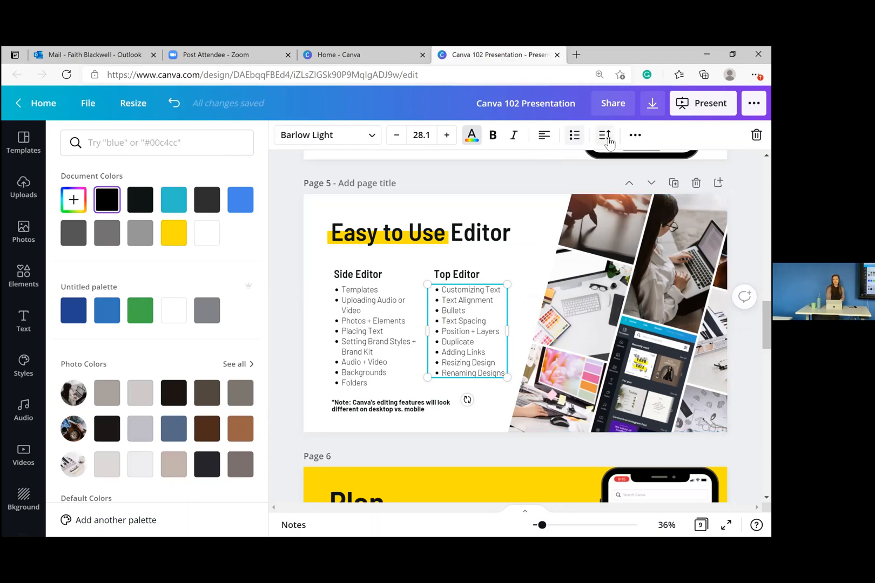
# - Set the Top Editor list's letter spacing to 22 and line spacing to 1.4
pyautogui.click(605, 135)
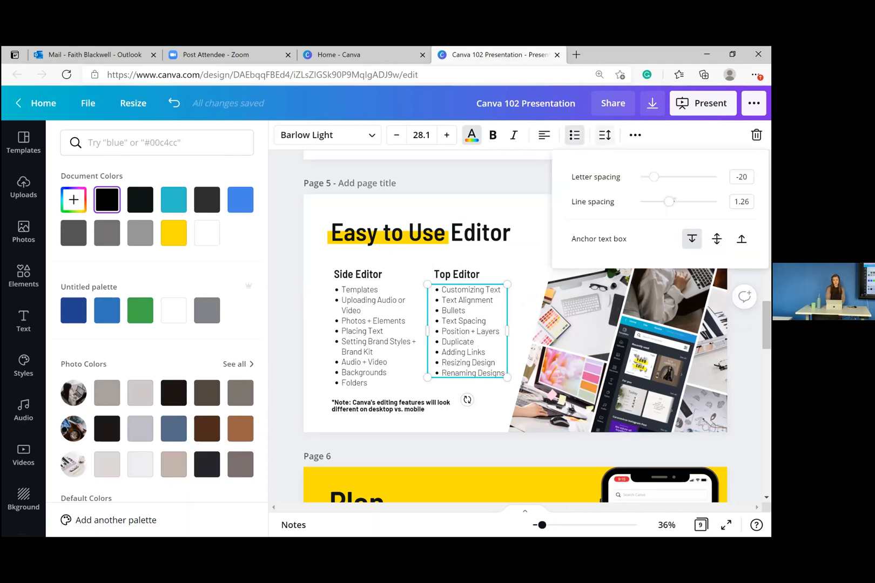
pyautogui.moveTo(655, 182); pyautogui.dragTo(674, 201)
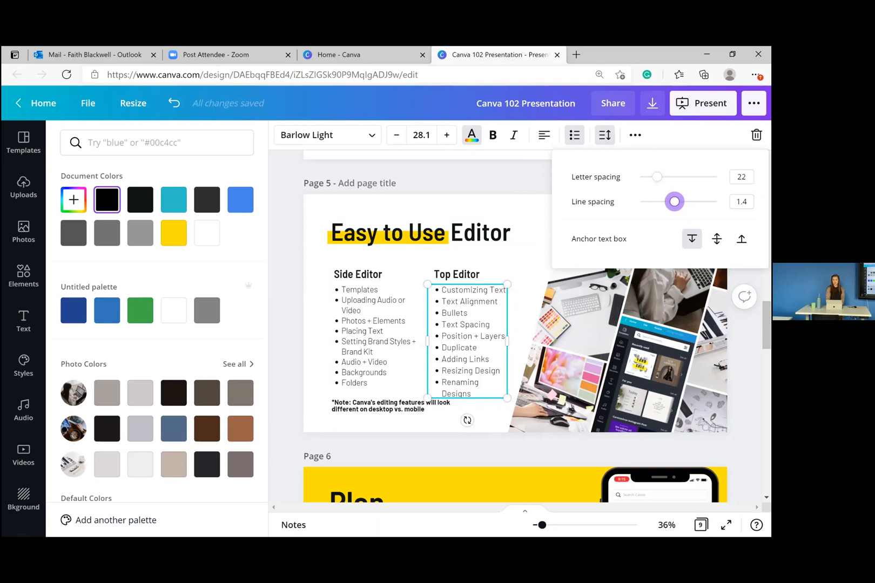
pyautogui.click(522, 177)
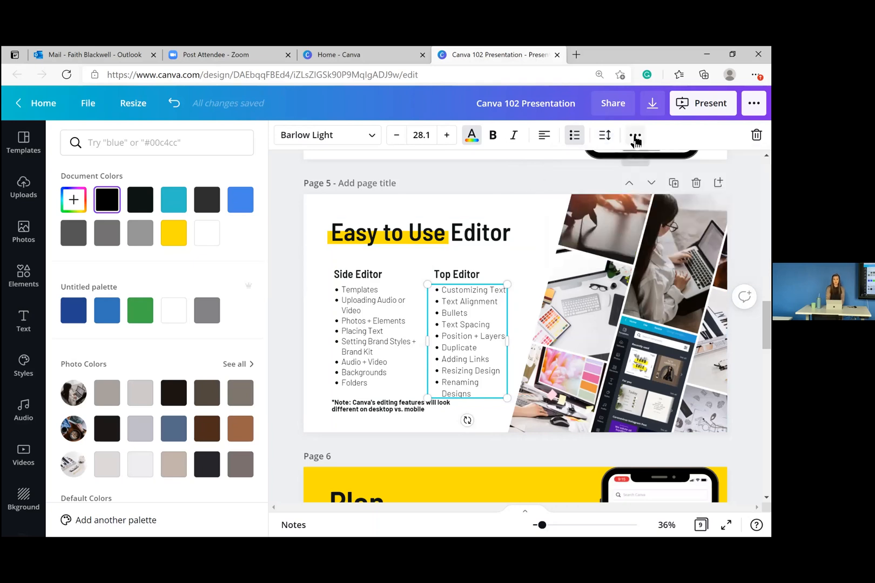
pyautogui.click(635, 138)
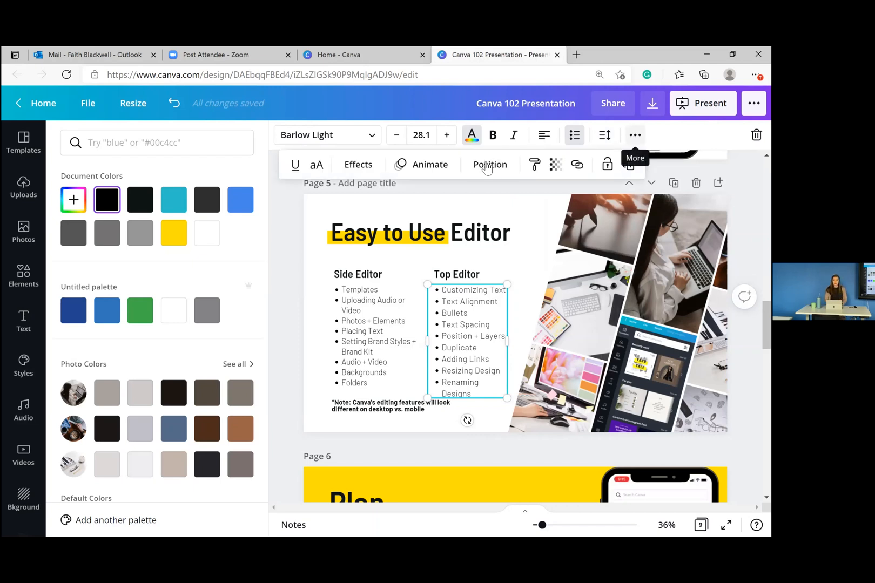
pyautogui.click(496, 171)
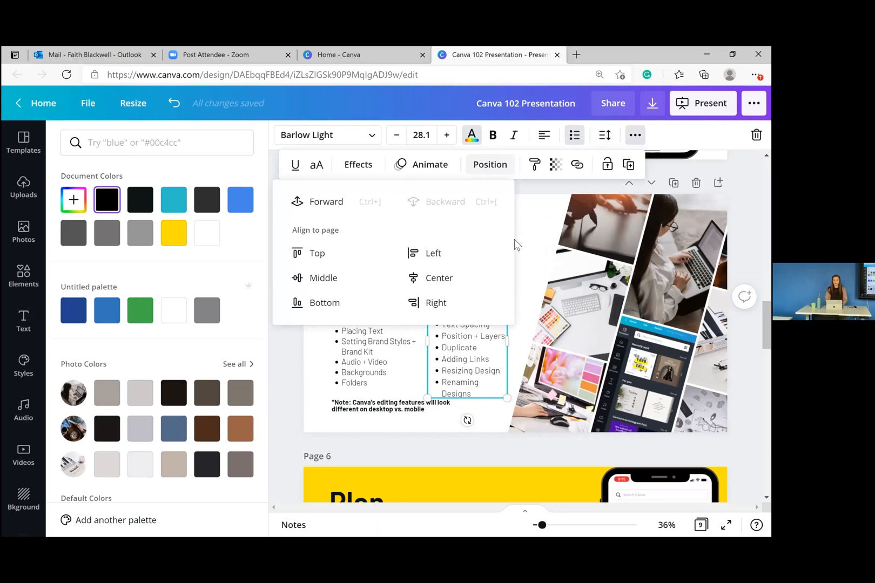
pyautogui.click(536, 218)
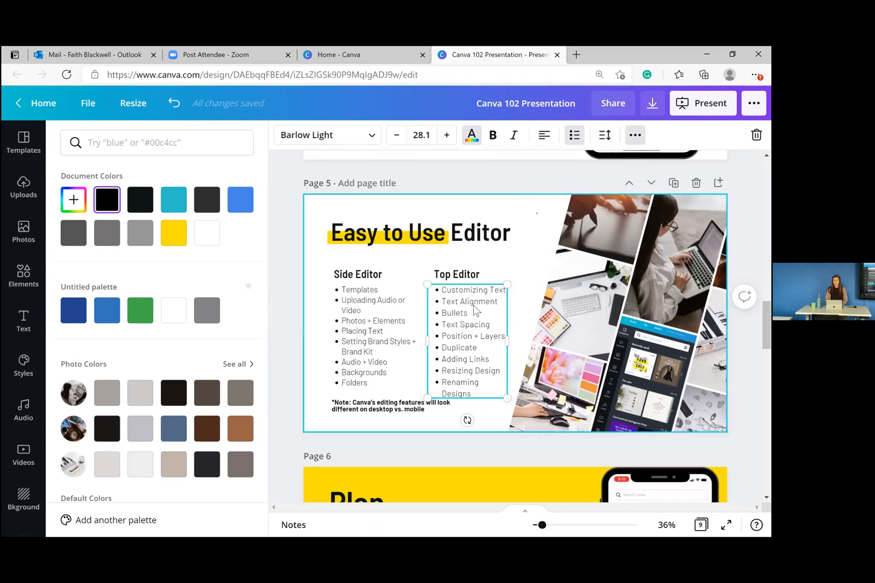
# - Select 'Editor' in the title and bring up its link entry, then dismiss it unlinked
pyautogui.click(514, 233)
pyautogui.moveTo(514, 233); pyautogui.dragTo(451, 233)
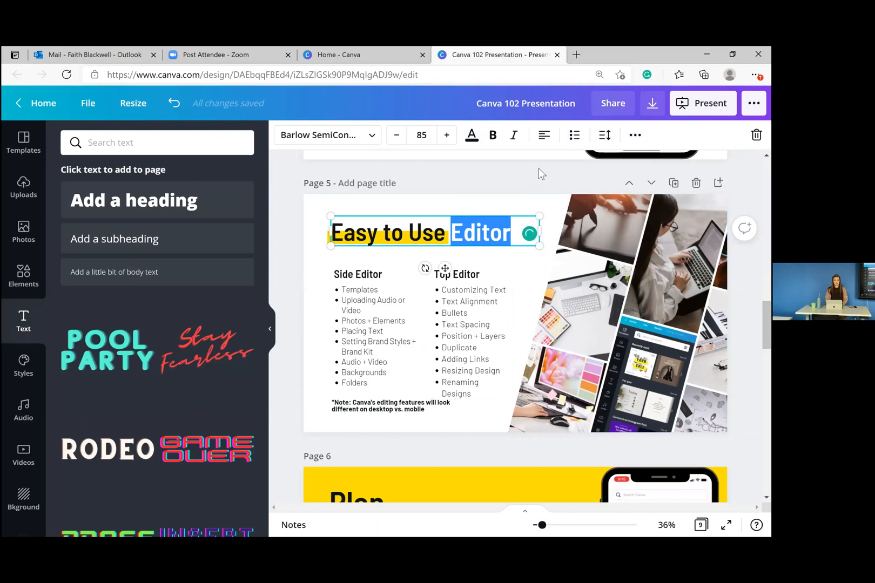
pyautogui.click(637, 135)
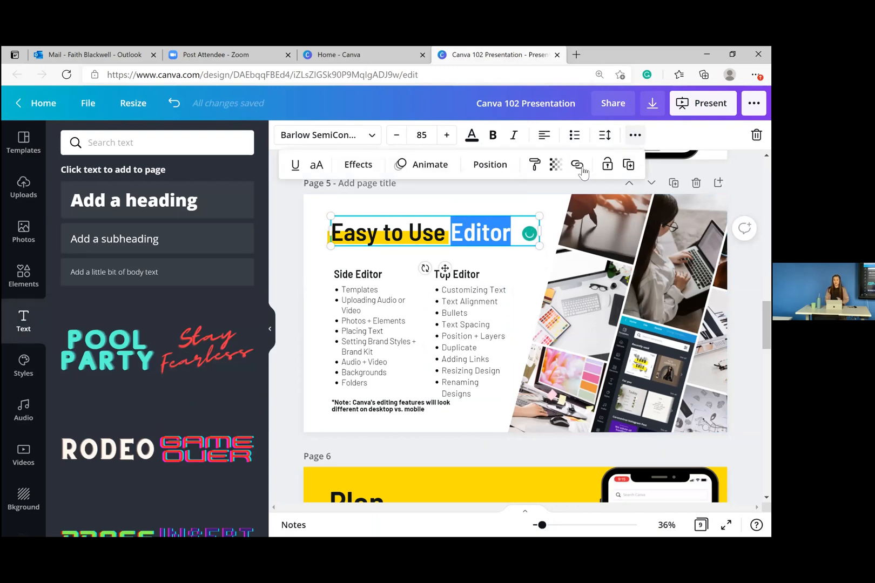
pyautogui.click(577, 165)
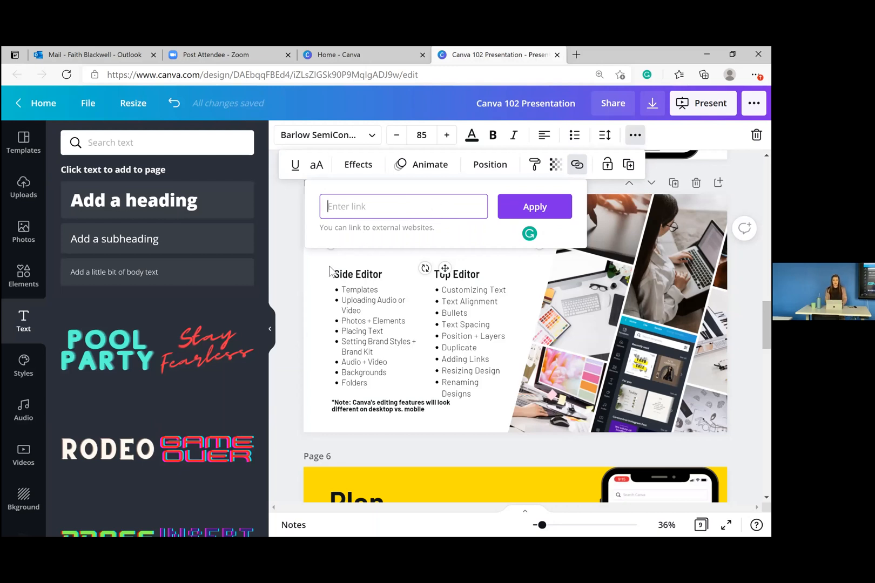
pyautogui.click(323, 267)
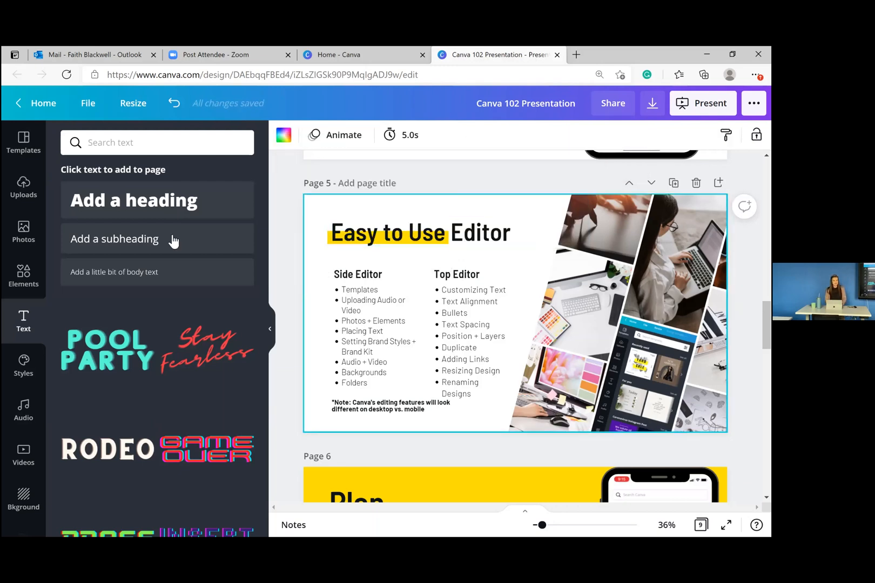
# - Browse the brand styles palettes, then bring up the Audio library of tracks
pyautogui.click(21, 371)
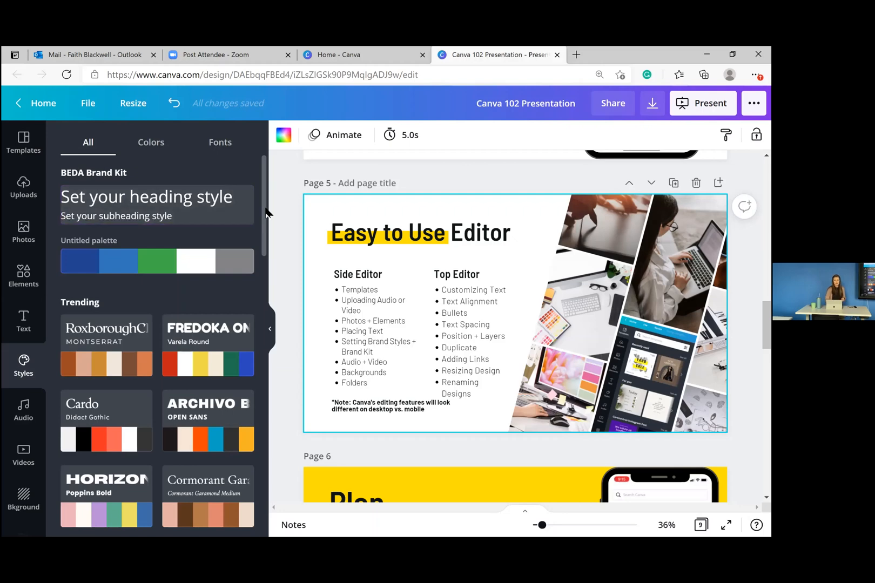
pyautogui.moveTo(265, 211); pyautogui.dragTo(278, 180)
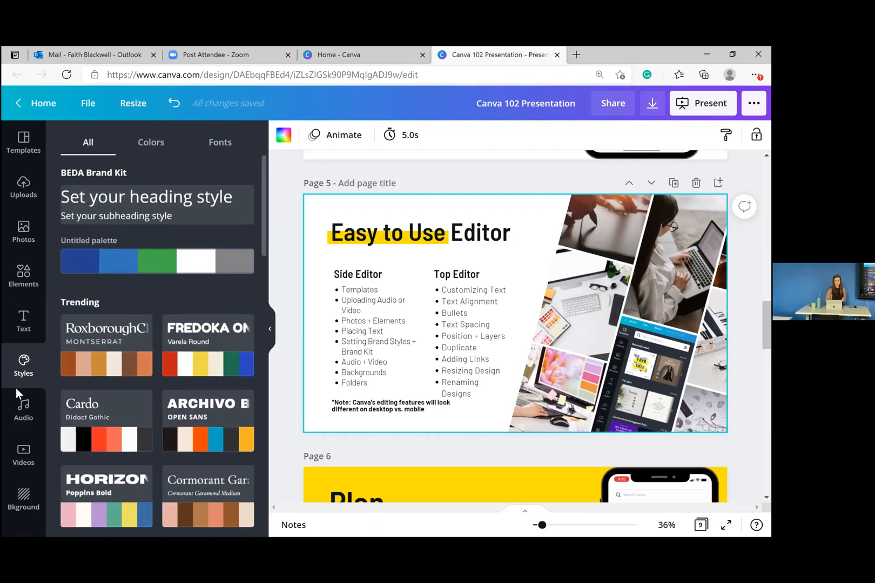
pyautogui.click(21, 422)
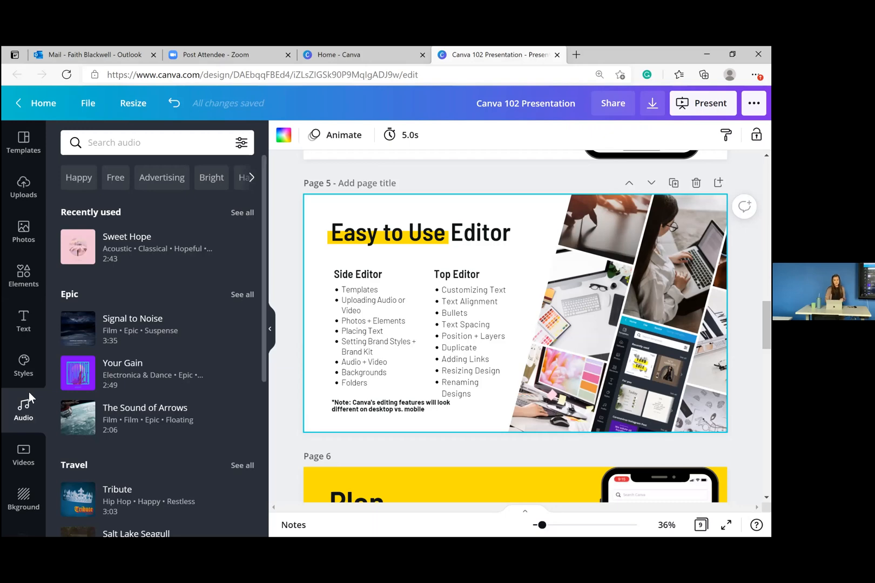
# - Browse the stock video categories, then view the Landscapes, Patterns, Gradients and Abstract backgrounds
pyautogui.click(25, 454)
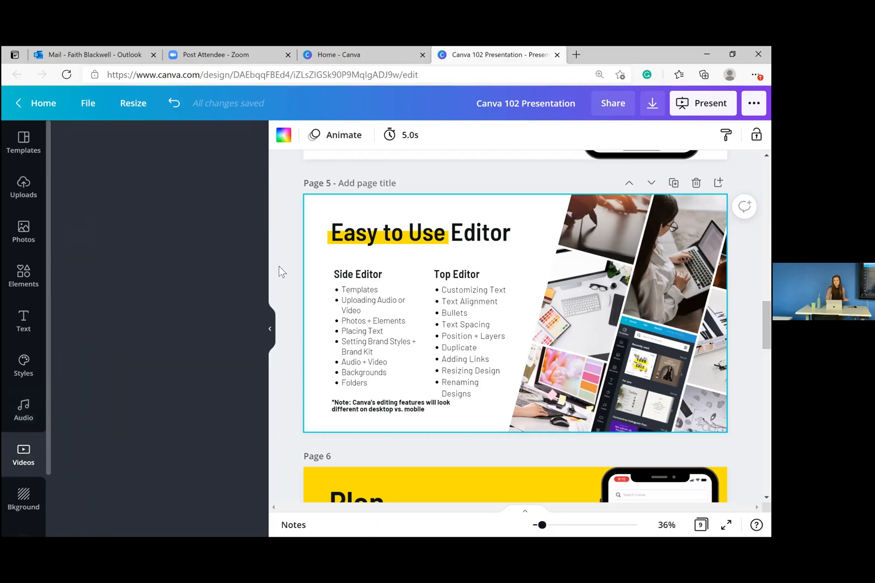
pyautogui.scroll(-4, 265, 296)
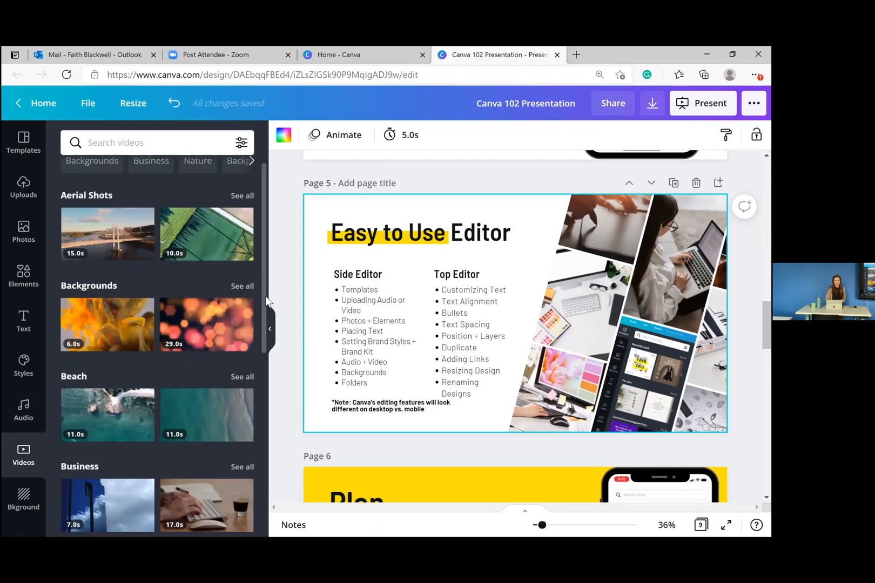
pyautogui.scroll(-5, 270, 377)
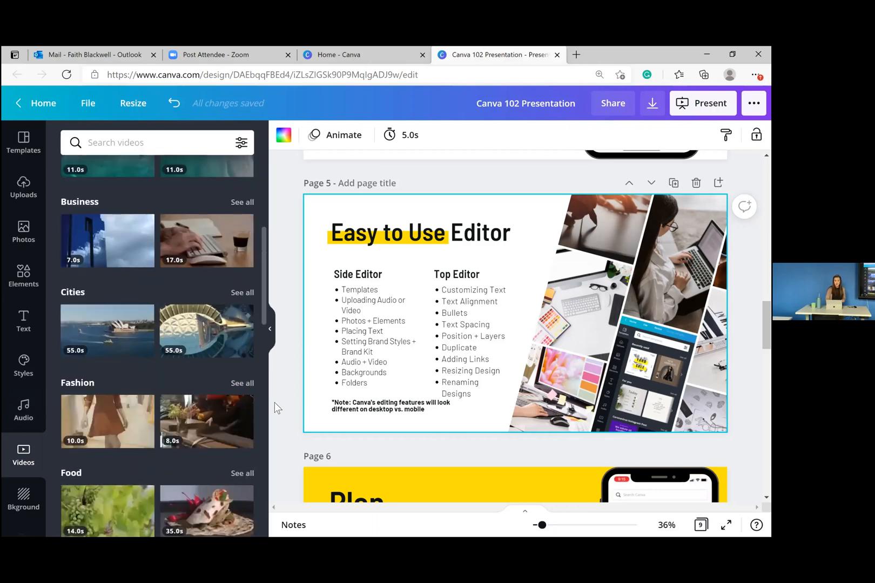
pyautogui.scroll(-3, 275, 432)
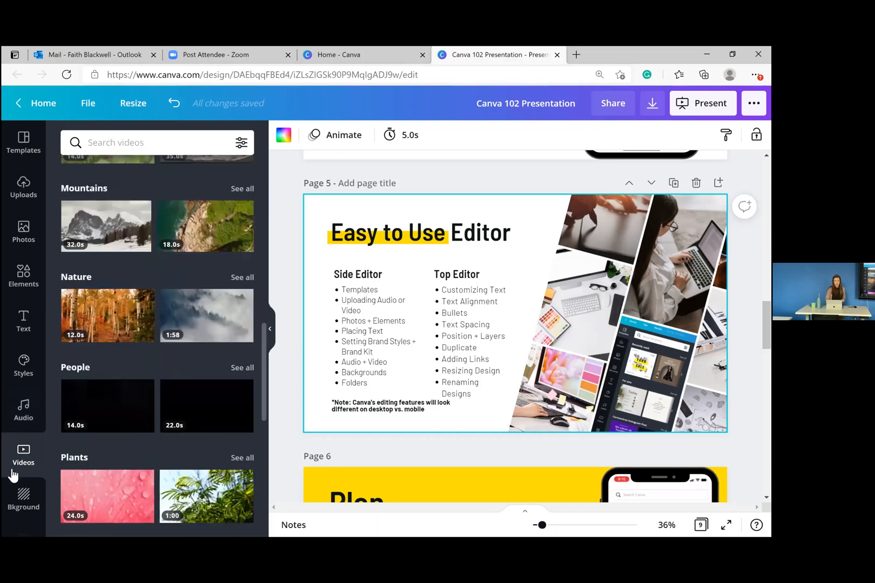
pyautogui.click(24, 494)
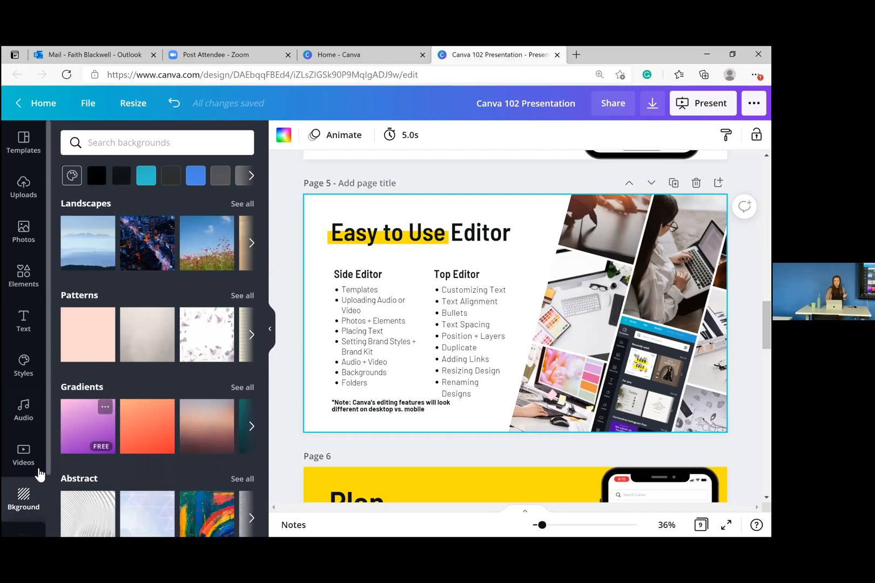
pyautogui.click(22, 278)
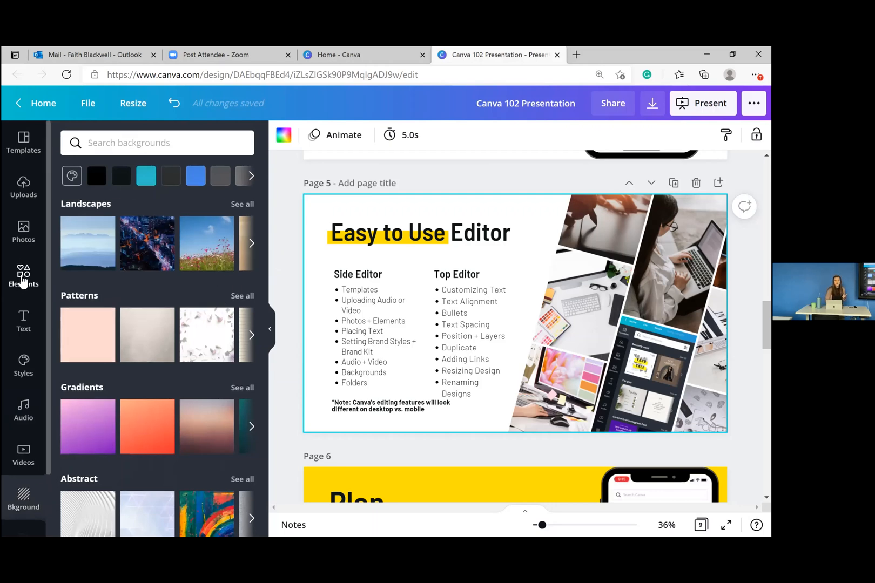
# - Place a grey square over the Top Editor list and add an overlapping teal duplicate
pyautogui.click(144, 222)
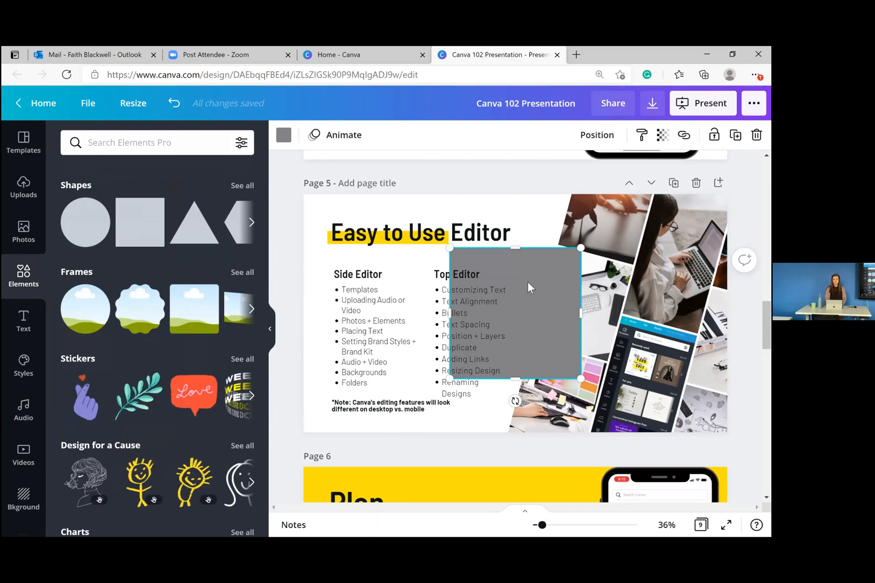
pyautogui.moveTo(521, 247); pyautogui.dragTo(494, 223)
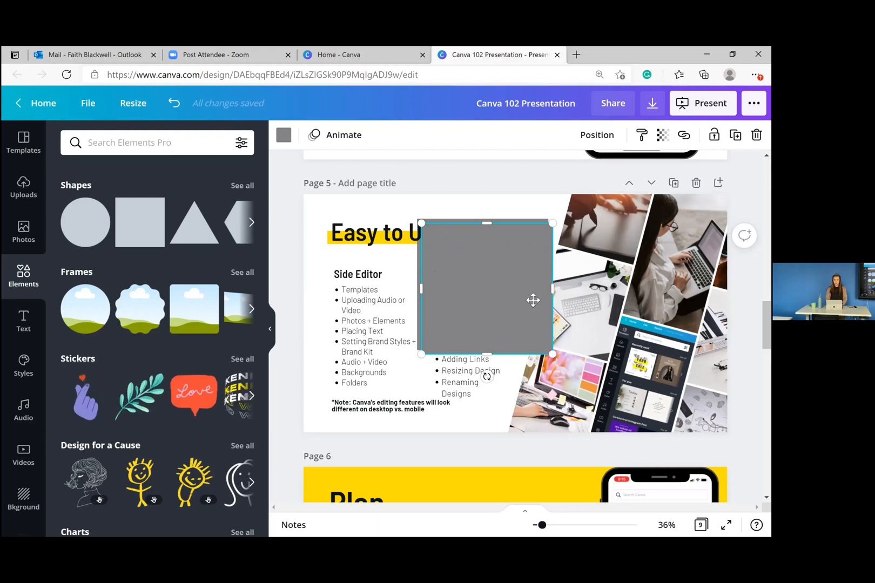
pyautogui.hotkey('ctrl', 'd')
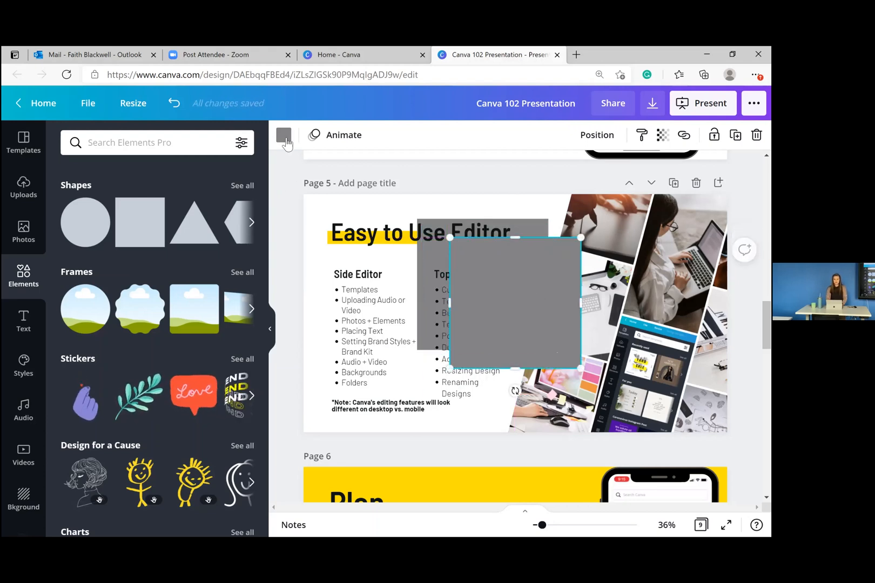
pyautogui.click(285, 137)
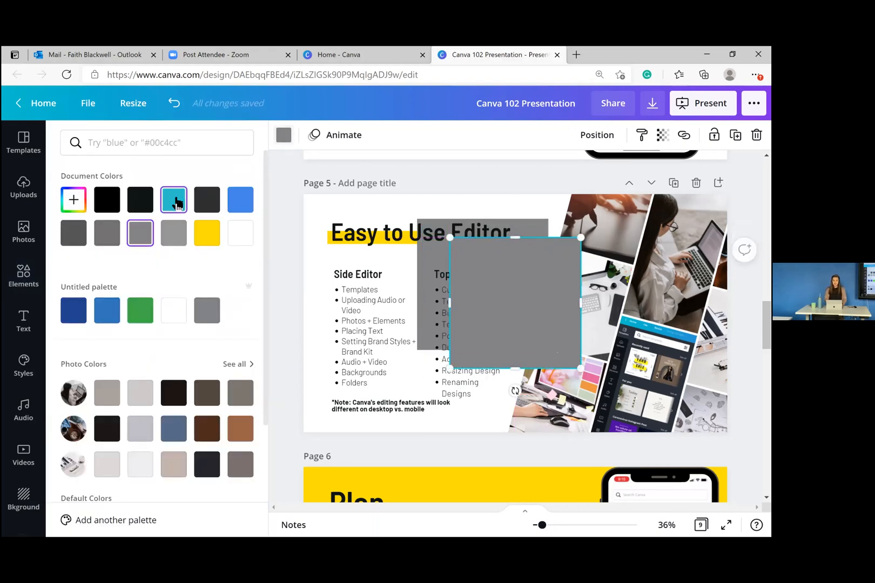
pyautogui.click(177, 204)
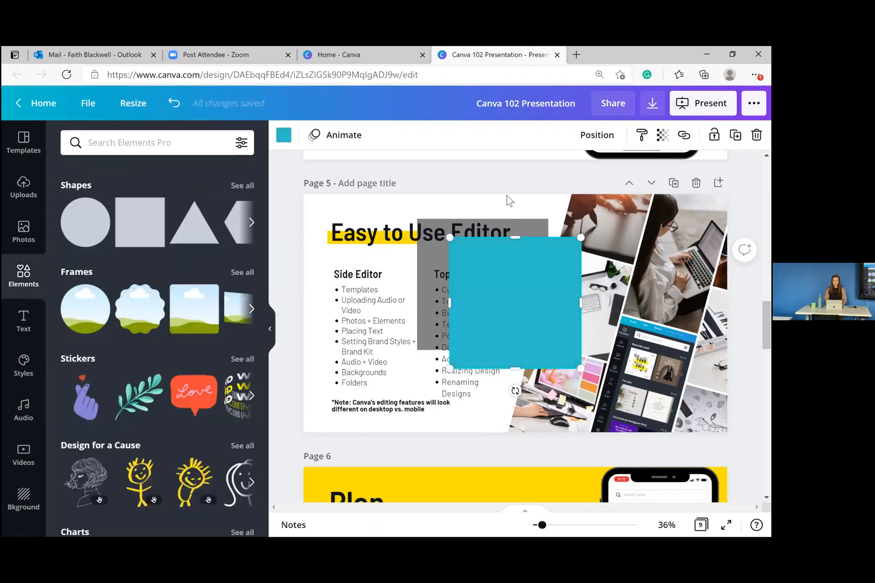
pyautogui.click(427, 267)
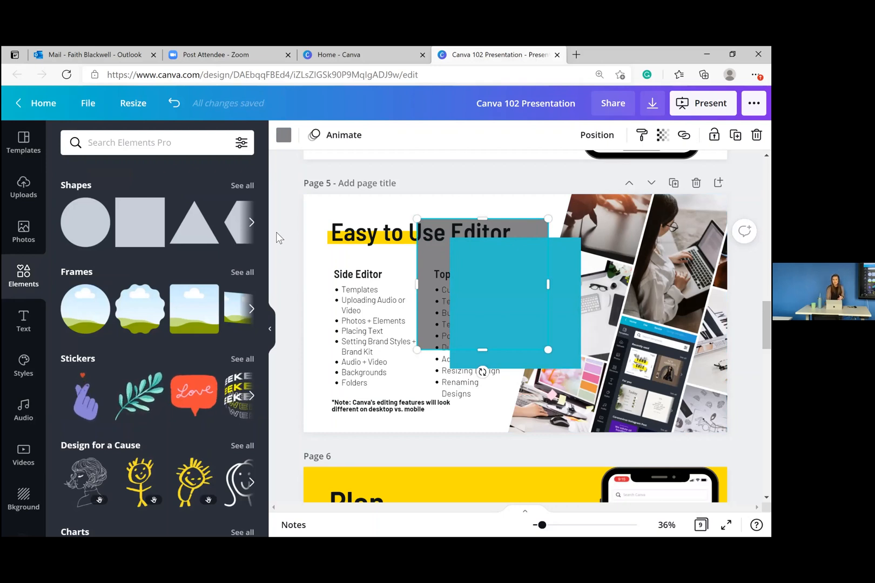
pyautogui.click(271, 328)
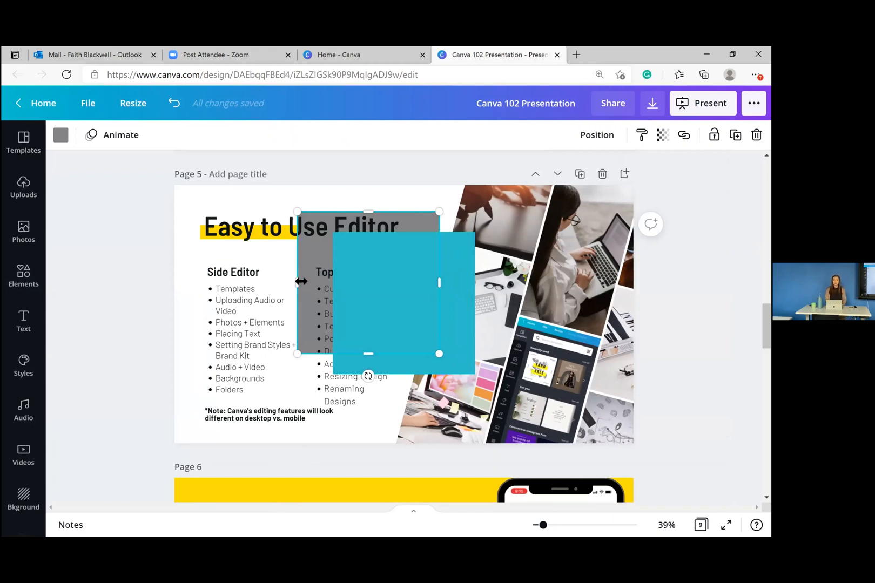
# - Bring the grey square forward in front of the teal square
pyautogui.click(603, 141)
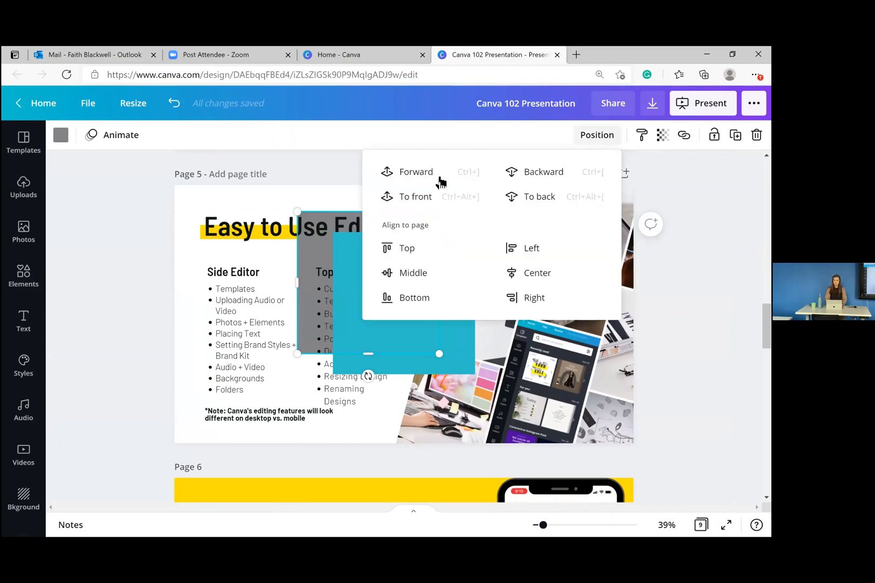
pyautogui.click(420, 197)
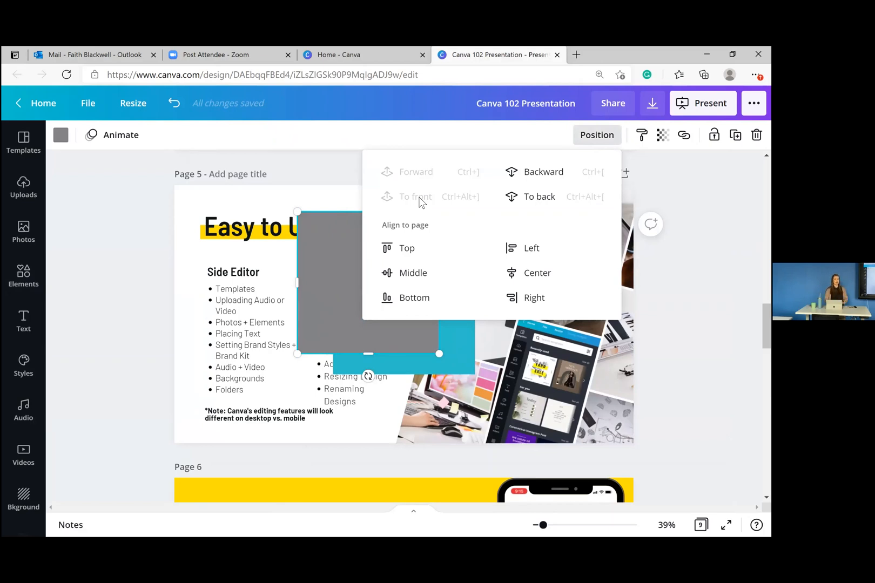
pyautogui.click(129, 254)
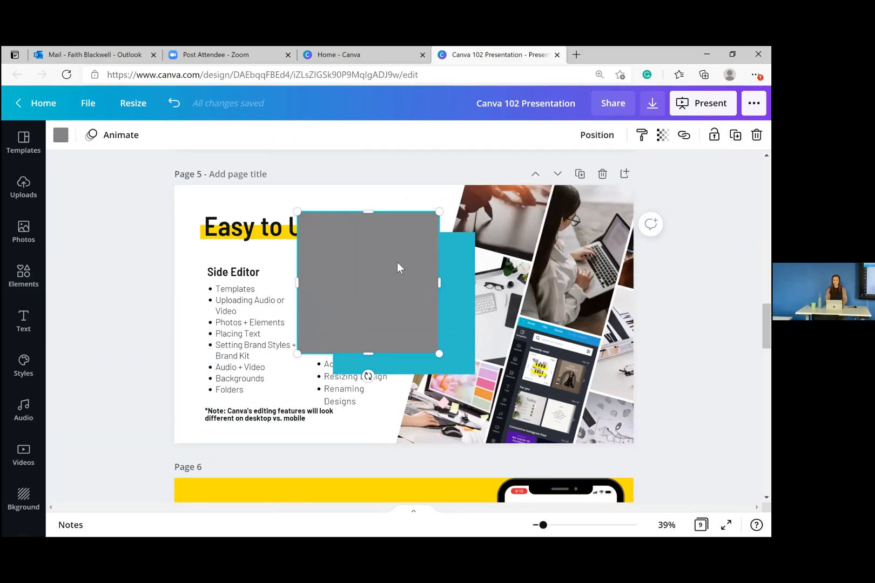
# - Delete both the grey and teal squares from page 5
pyautogui.press('Delete')
pyautogui.click(416, 296)
pyautogui.press('Delete')
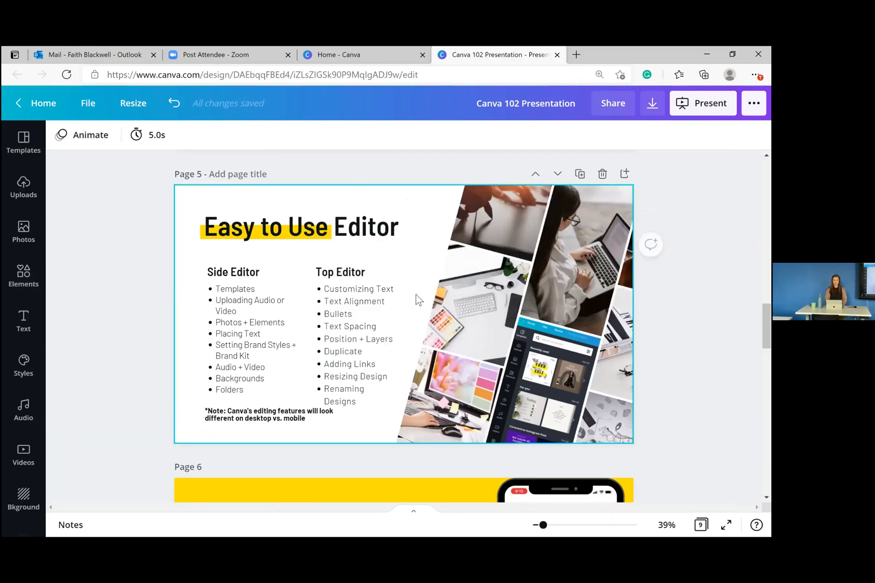
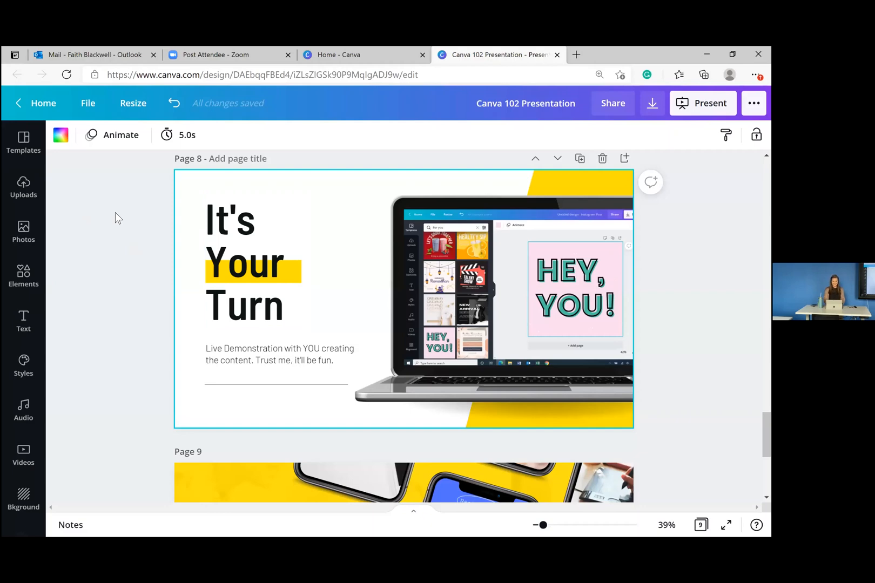
# - Switch to the Home - Canva browser tab to leave the Canva 102 presentation
pyautogui.click(326, 53)
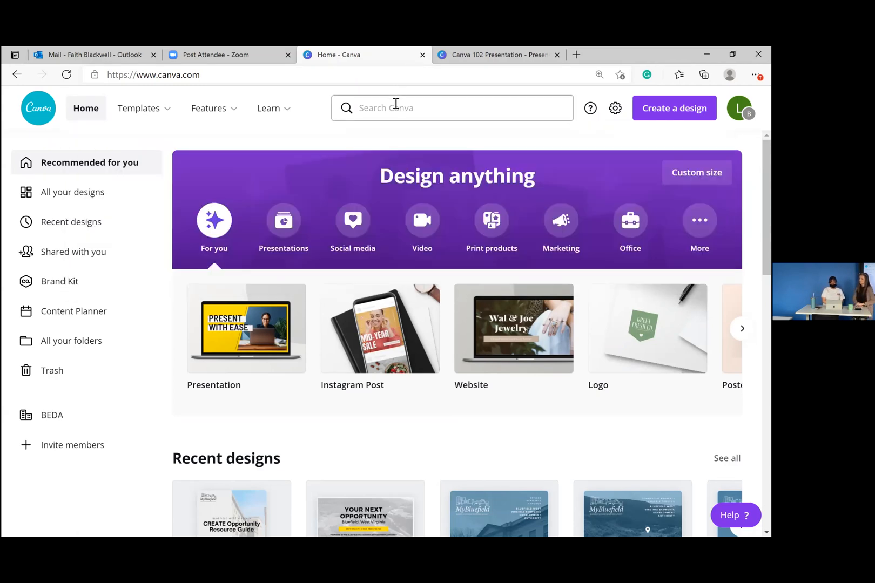
# - Search Canva templates for 'flyer' and scroll through the results
pyautogui.click(396, 104)
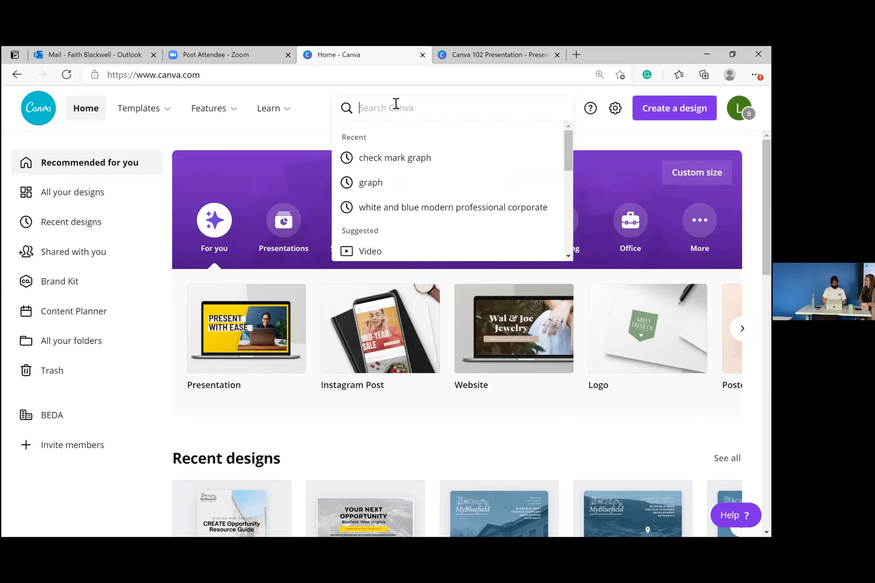
pyautogui.write('flyer')
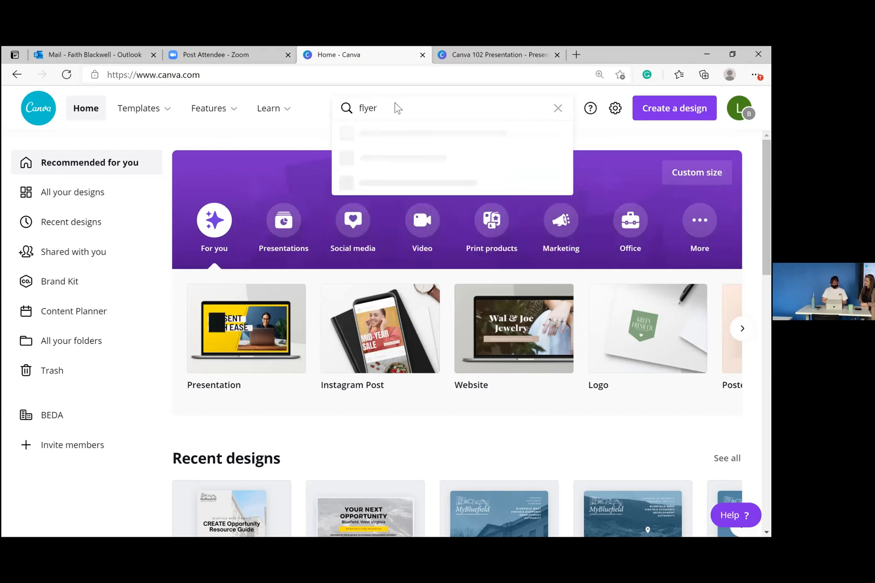
pyautogui.press('Return')
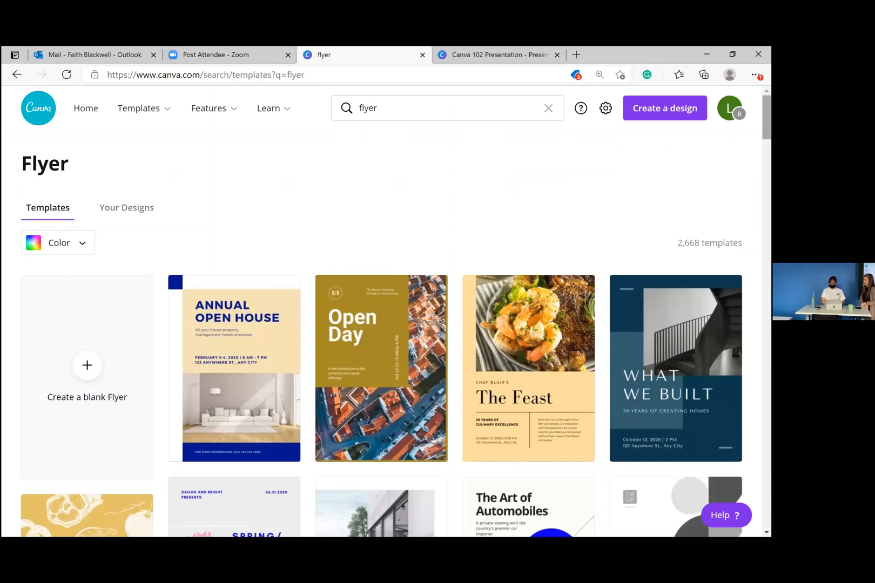
pyautogui.scroll(-6, 380, 325)
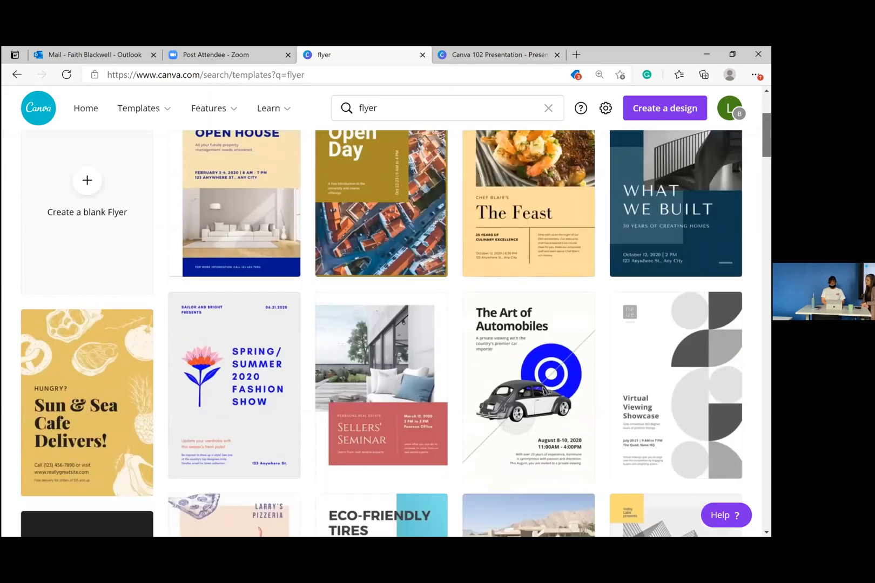
pyautogui.scroll(-5, 381, 324)
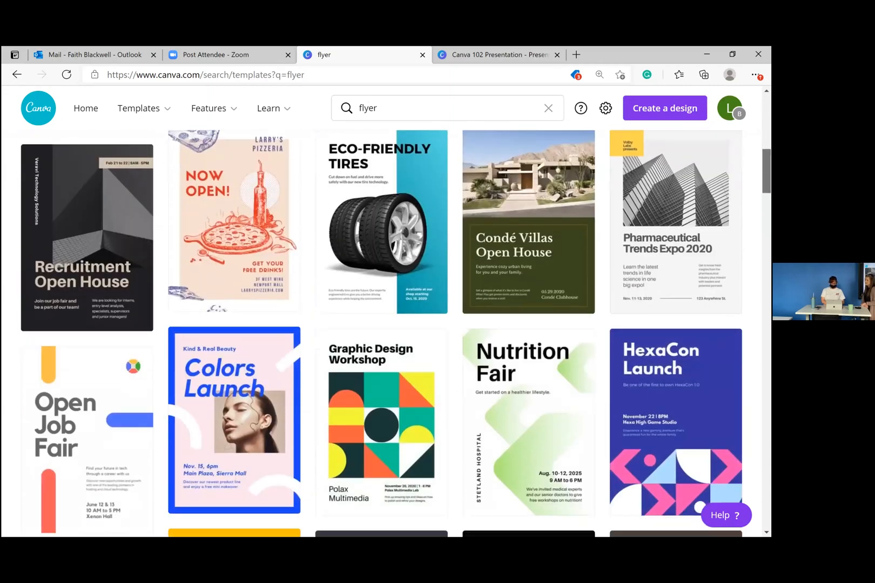
pyautogui.scroll(-3, 380, 325)
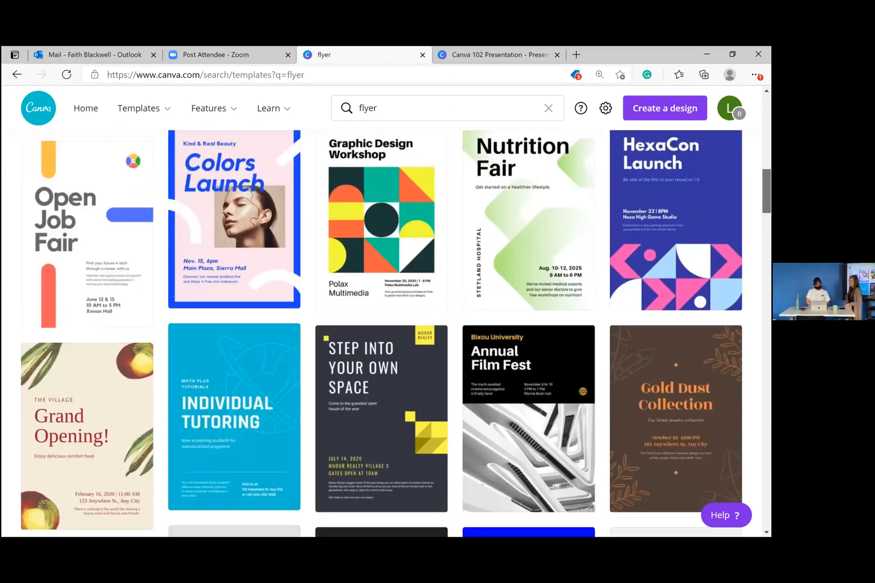
pyautogui.scroll(-3, 381, 324)
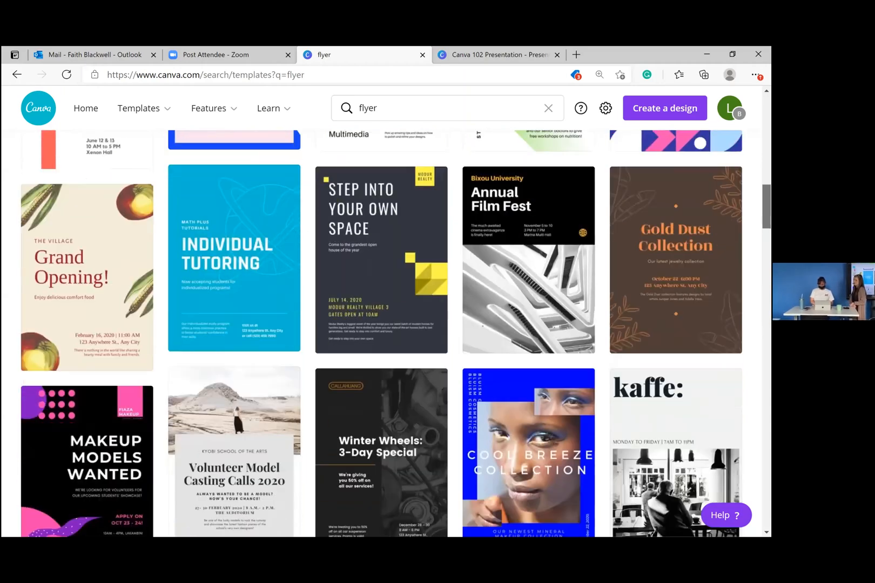
pyautogui.scroll(-4, 381, 324)
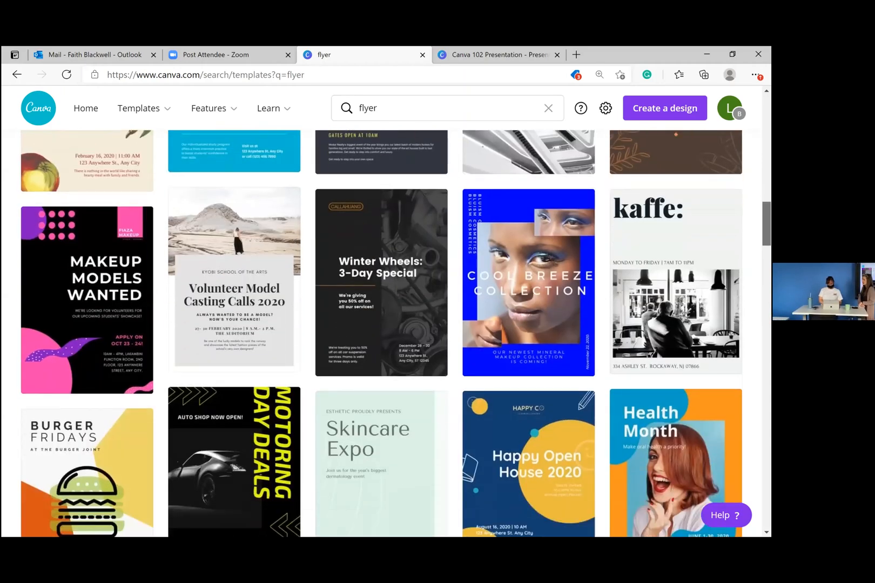
pyautogui.scroll(-2, 380, 324)
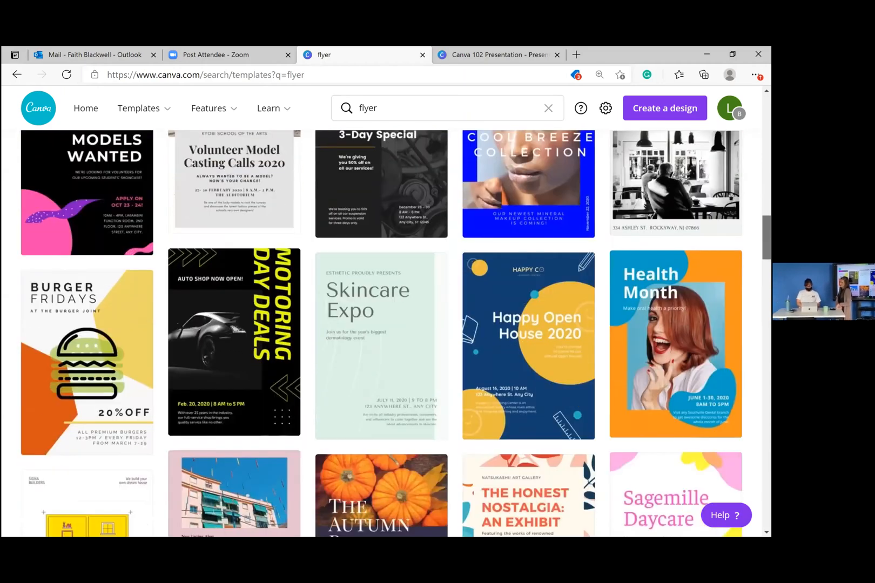
pyautogui.scroll(-6, 381, 324)
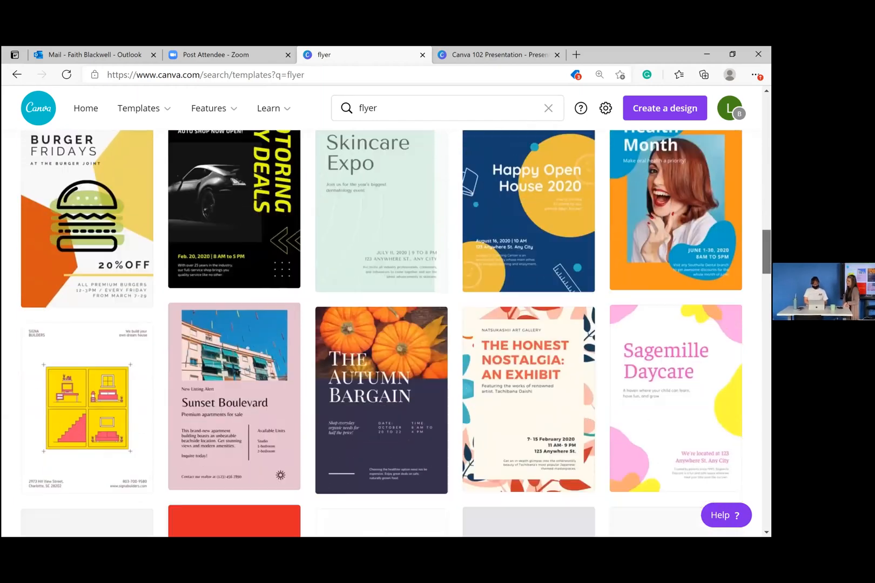
pyautogui.scroll(-4, 380, 324)
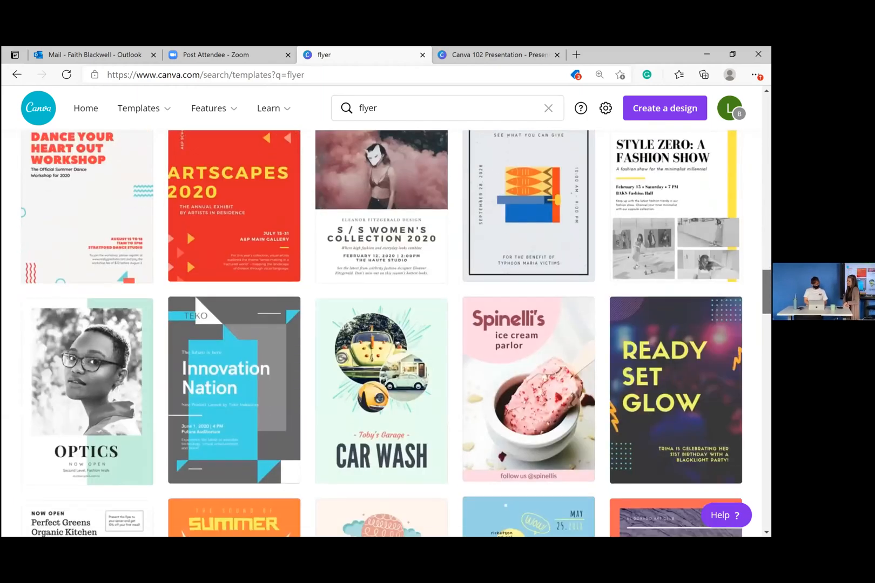
pyautogui.moveTo(767, 292); pyautogui.dragTo(767, 295)
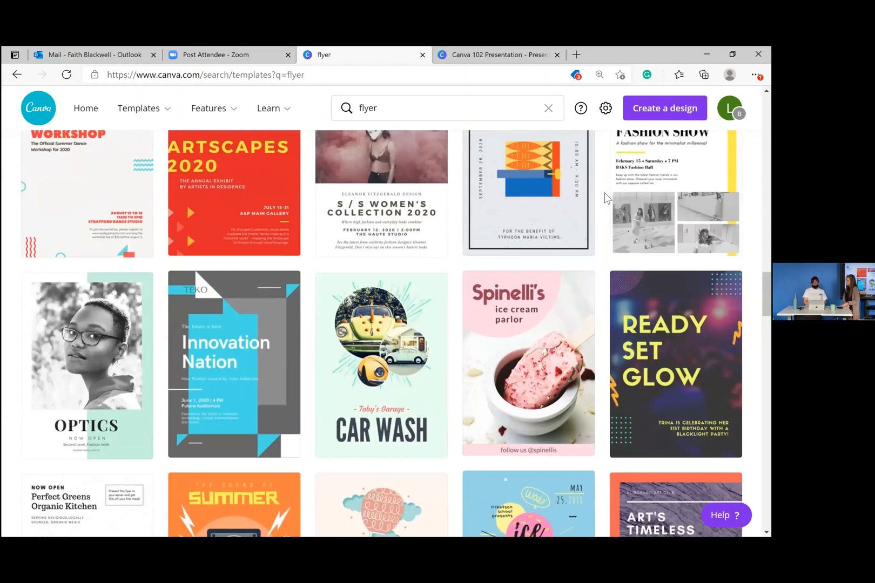
# - Refine the template search to 'flyer outdoor'
pyautogui.click(412, 106)
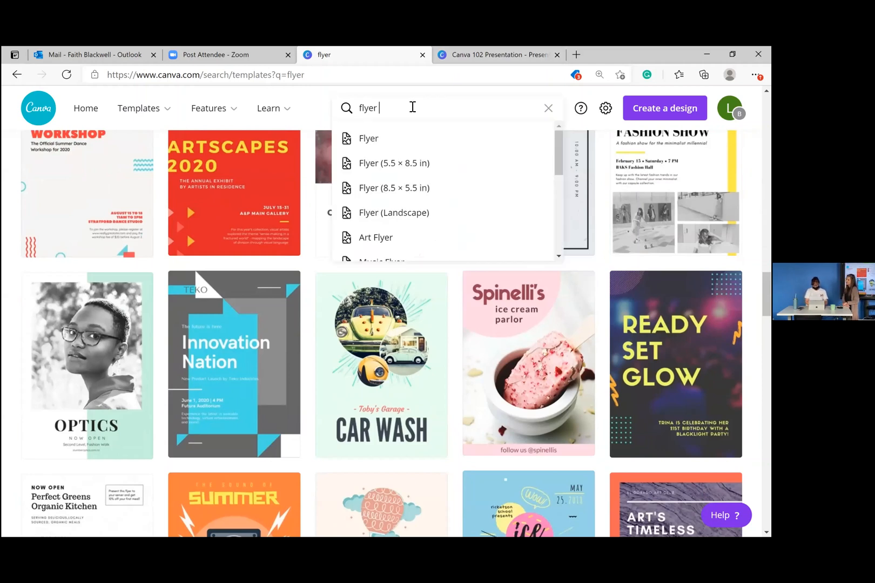
pyautogui.write('outdoor')
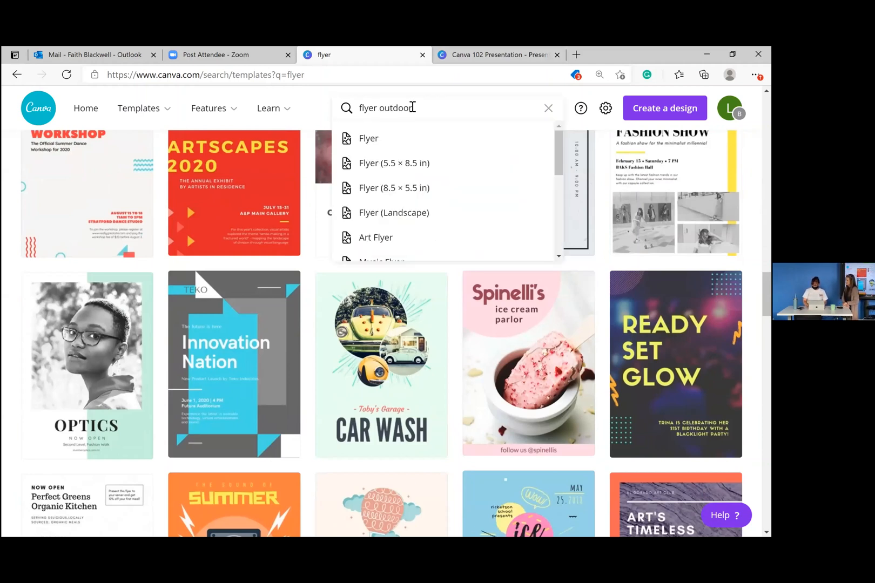
pyautogui.press('Return')
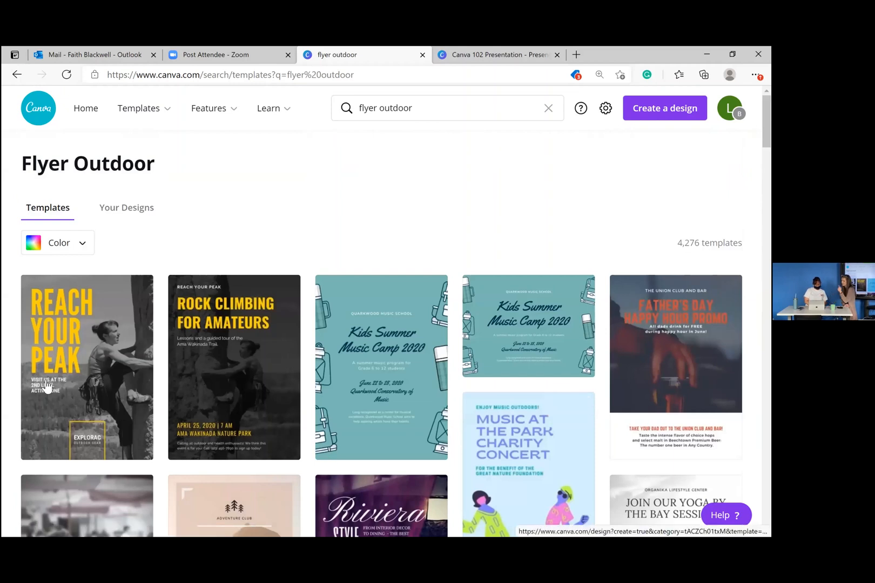
# - Create a design from the Reach Your Peak template and delete its dark second page
pyautogui.click(105, 356)
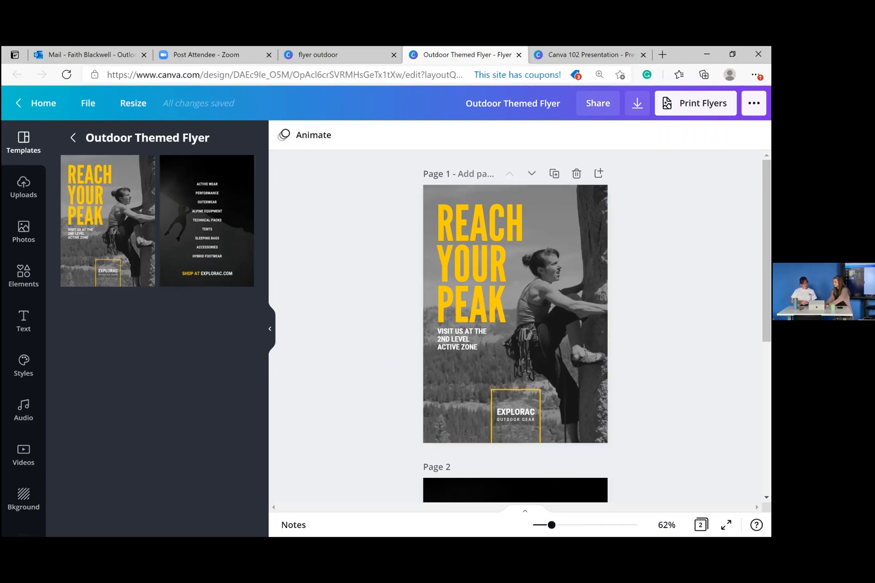
pyautogui.scroll(-3, 551, 529)
pyautogui.scroll(-2, 562, 410)
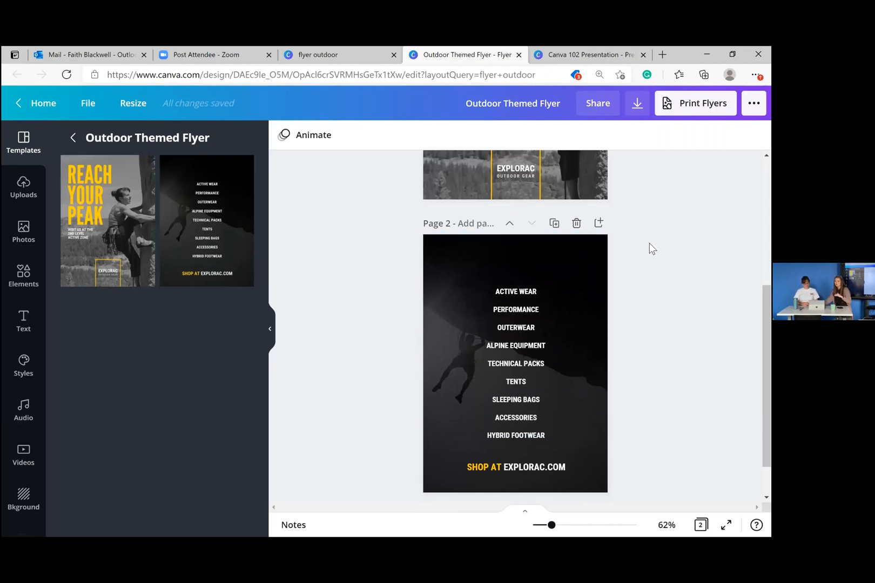
pyautogui.click(576, 224)
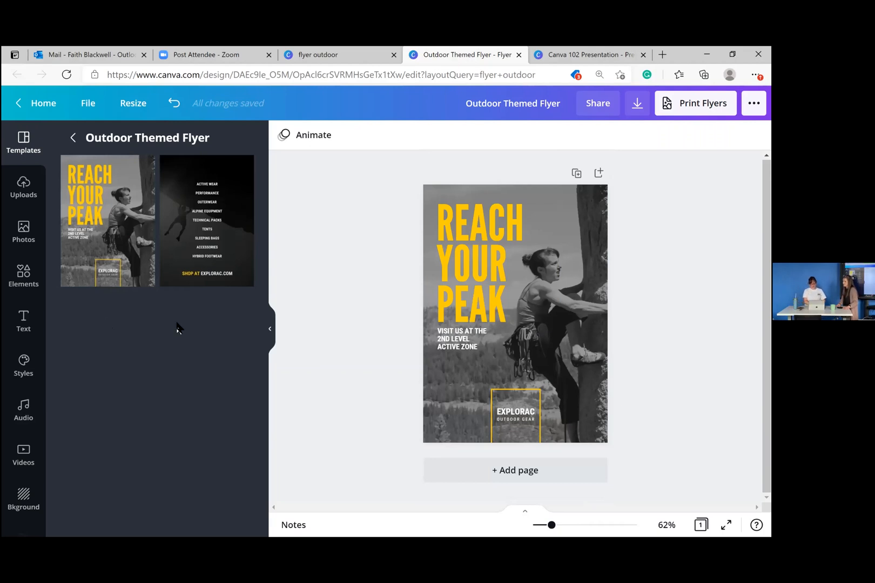
# - Search stock photos for 'cabin' and add a log cabin photo to the flyer
pyautogui.click(31, 233)
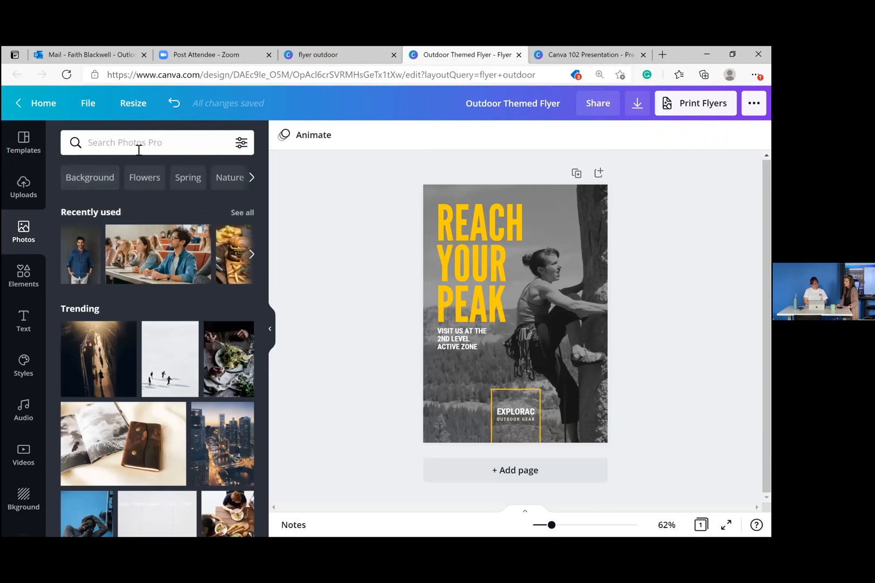
pyautogui.click(139, 149)
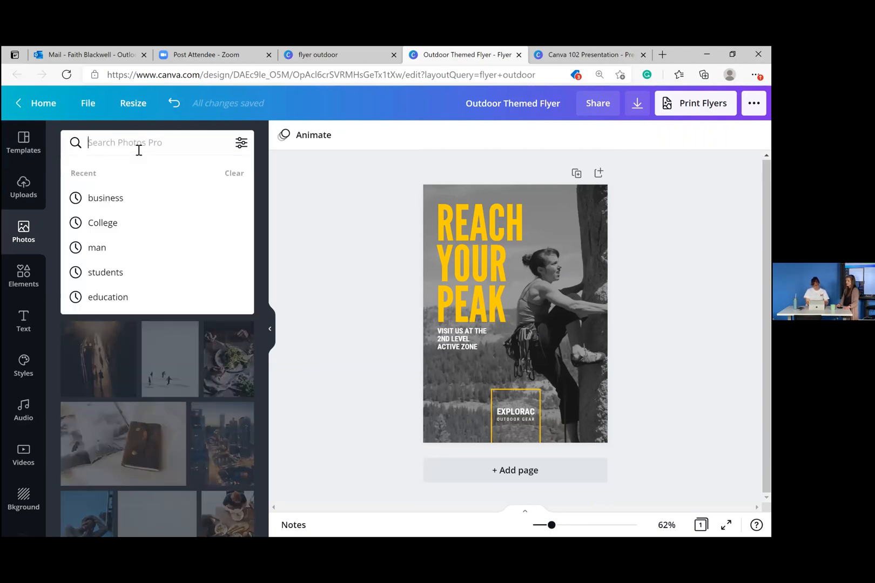
pyautogui.write('cabin')
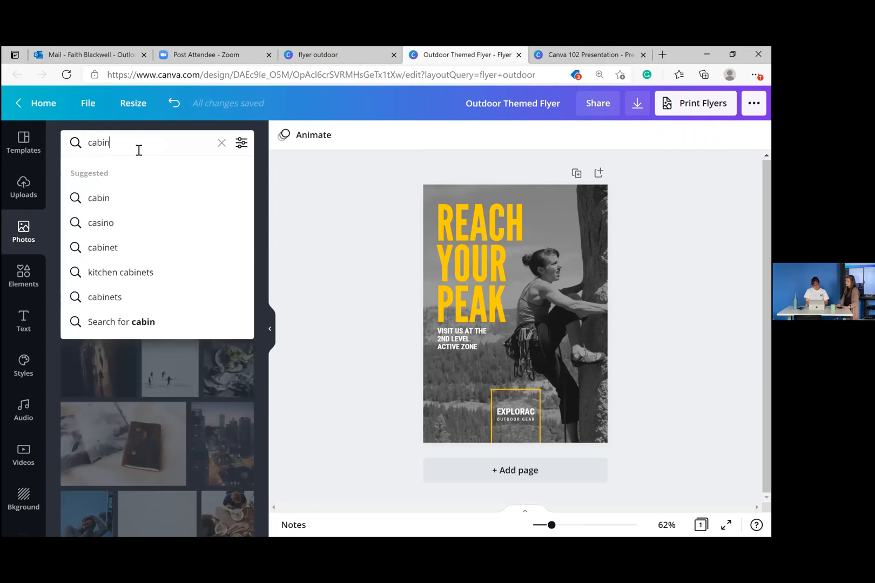
pyautogui.press('Return')
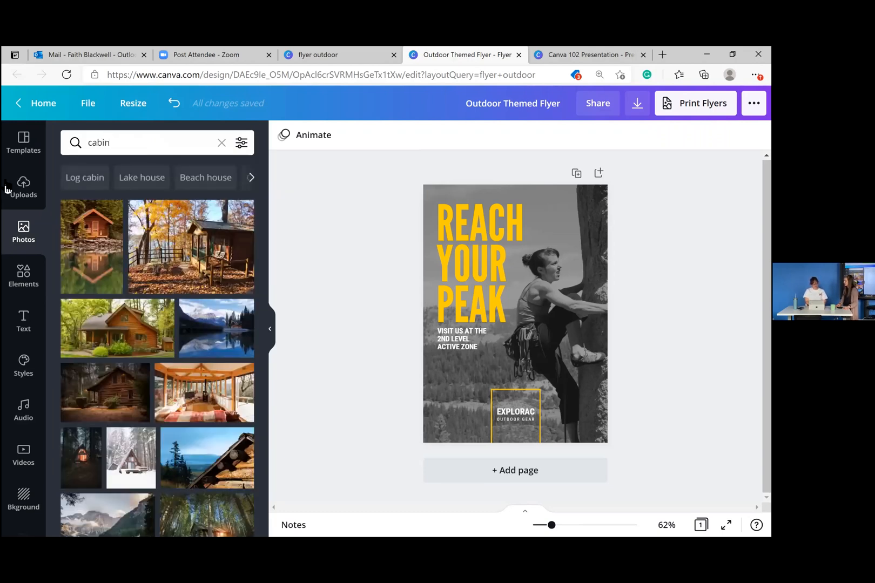
pyautogui.click(118, 329)
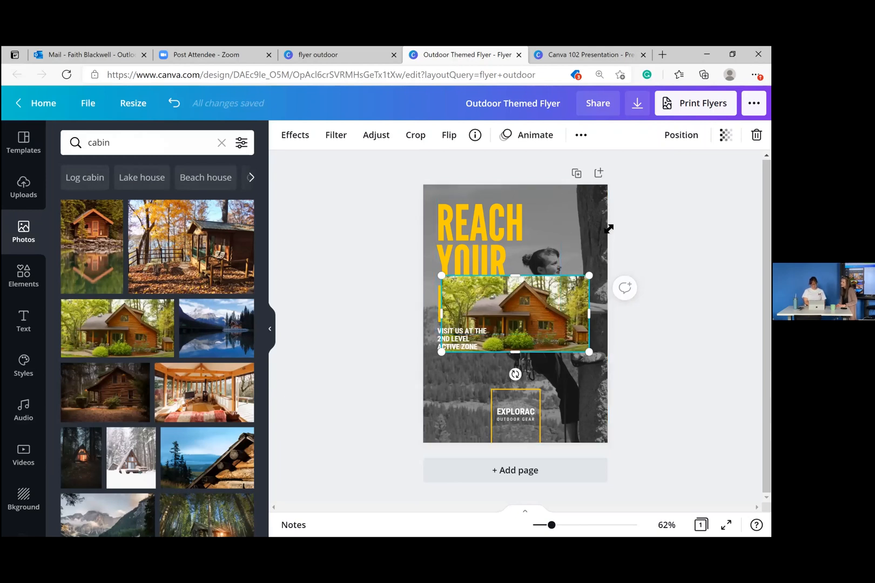
# - Stretch the cabin photo to span the flyer from top to bottom
pyautogui.moveTo(589, 272); pyautogui.dragTo(608, 228)
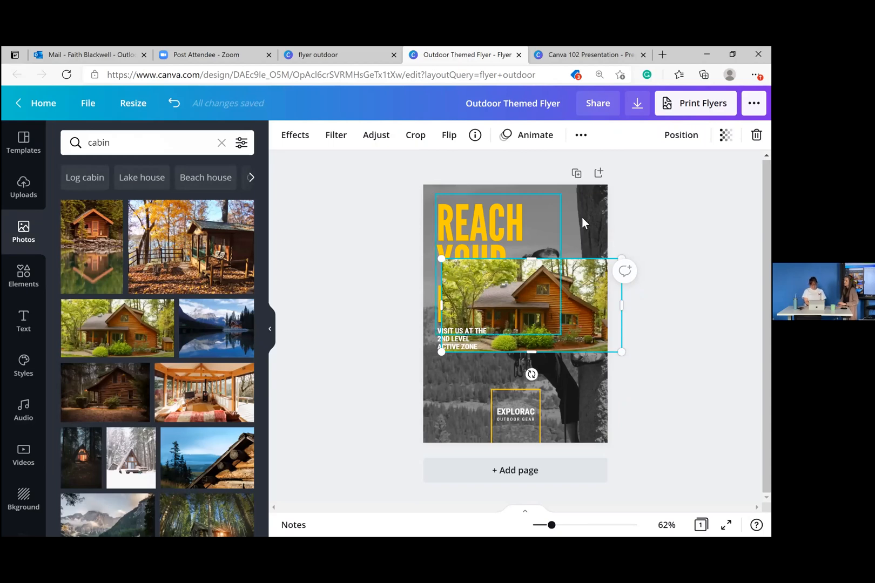
pyautogui.moveTo(530, 260); pyautogui.dragTo(525, 184)
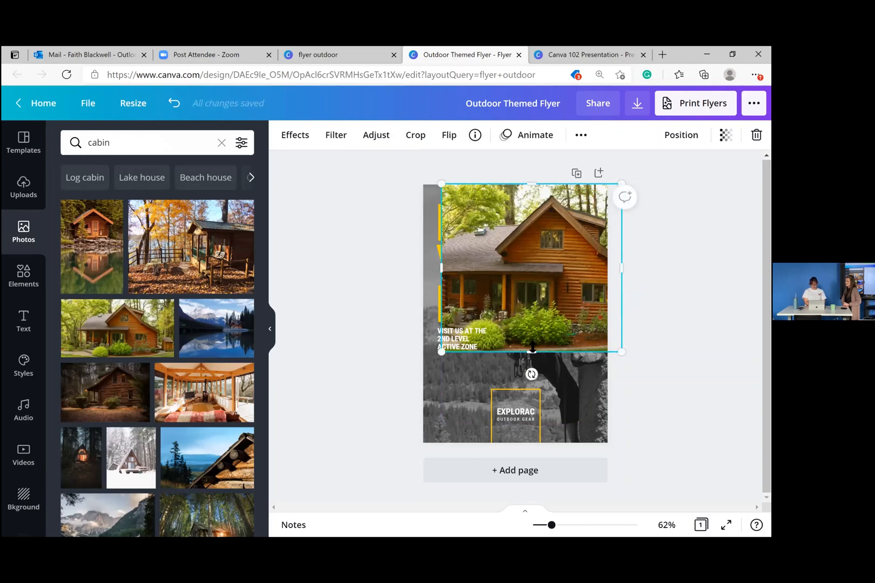
pyautogui.moveTo(530, 351); pyautogui.dragTo(517, 447)
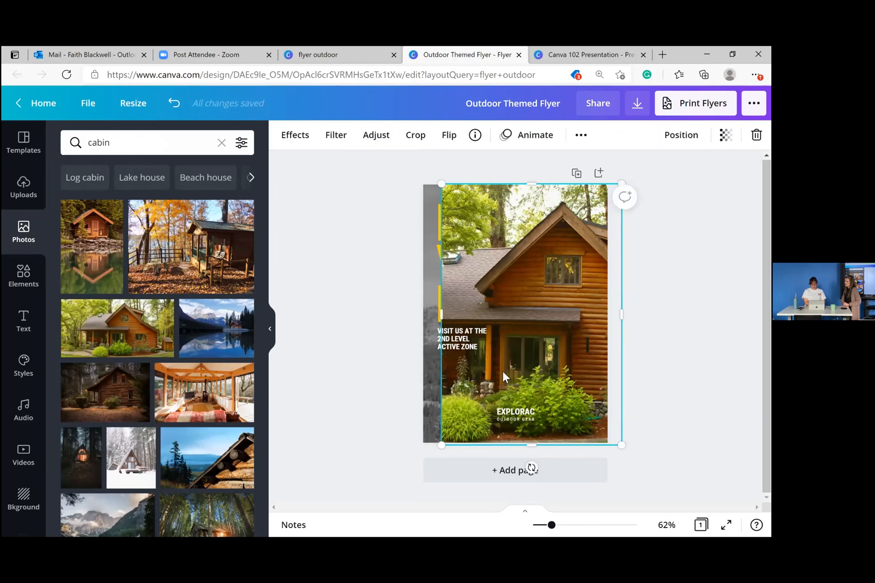
# - Widen the cabin photo to the left edge and delete the climber photo
pyautogui.moveTo(441, 314); pyautogui.dragTo(414, 321)
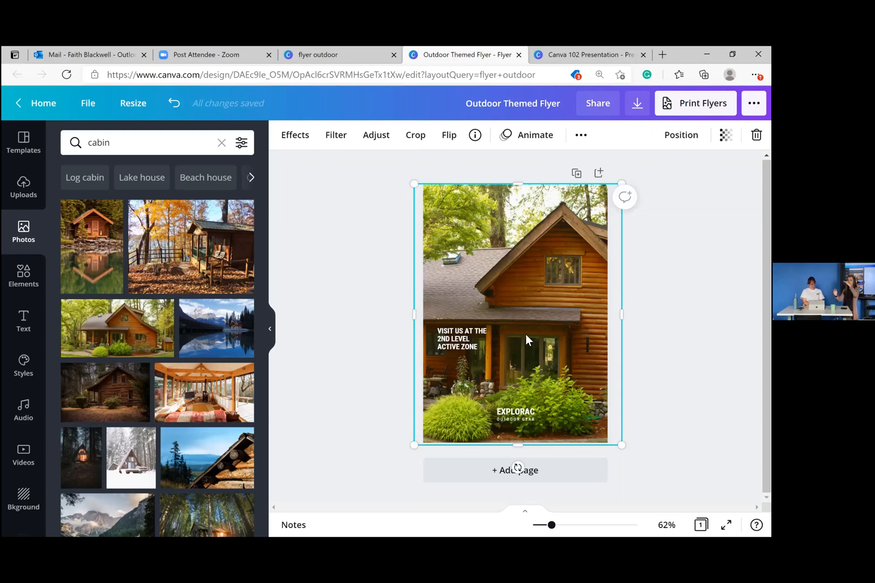
pyautogui.click(470, 345)
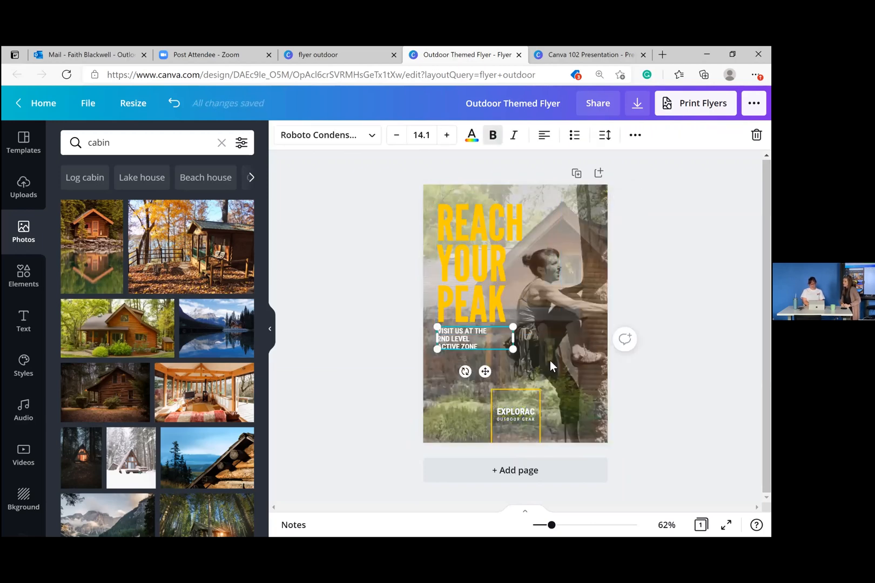
pyautogui.click(565, 298)
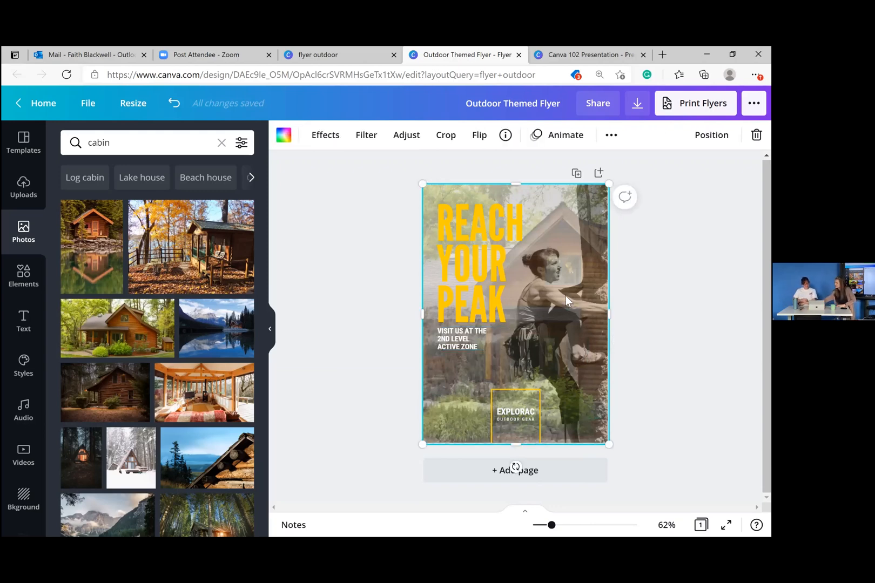
pyautogui.press('Delete')
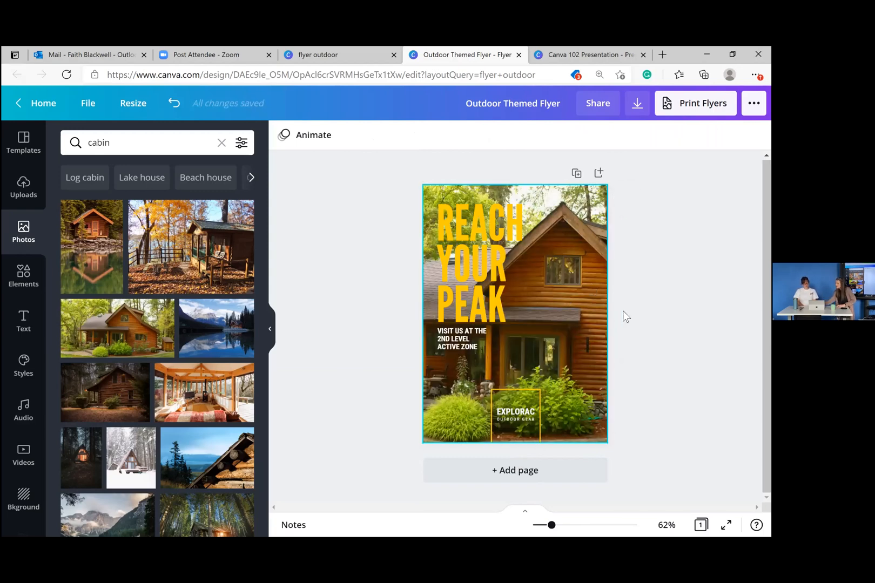
pyautogui.click(621, 335)
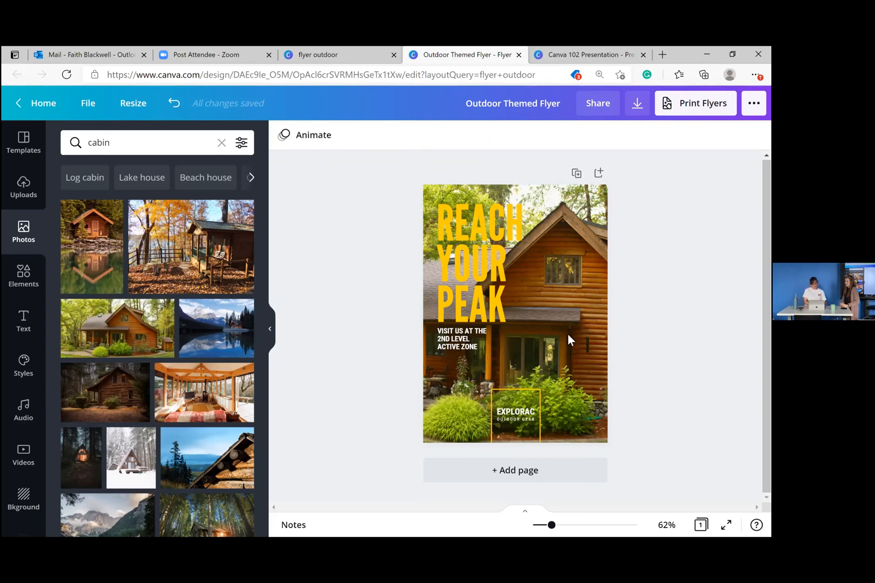
# - Add a grey square over the headline area, stretch it, and send it backward behind the text
pyautogui.click(30, 278)
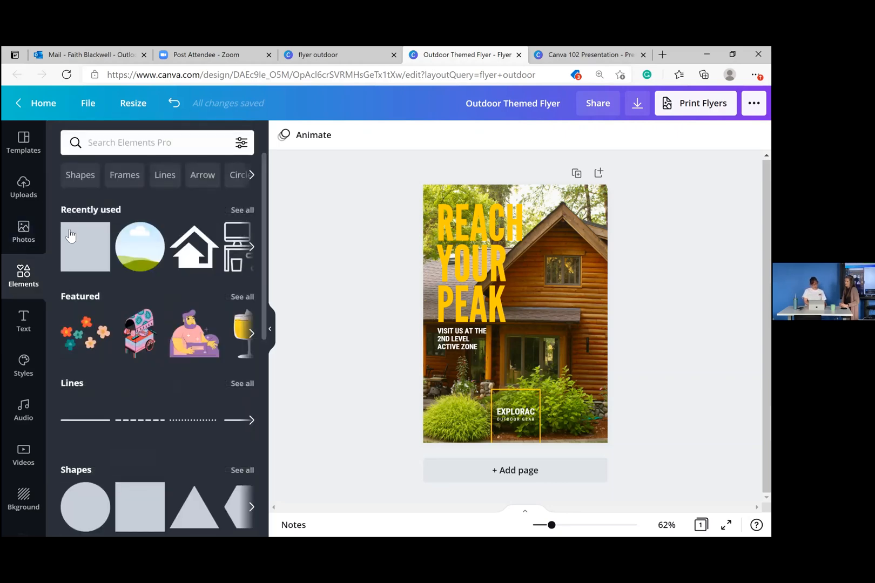
pyautogui.click(85, 240)
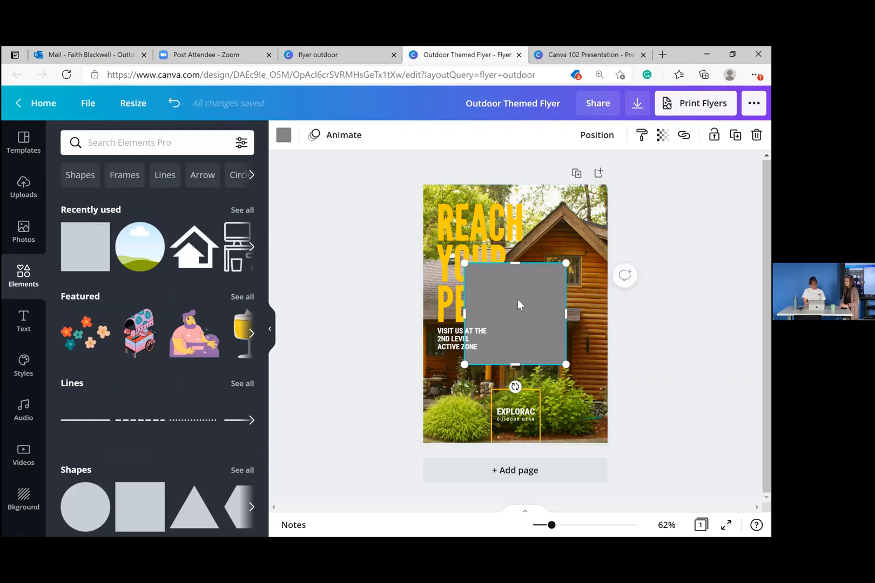
pyautogui.moveTo(509, 293); pyautogui.dragTo(483, 230)
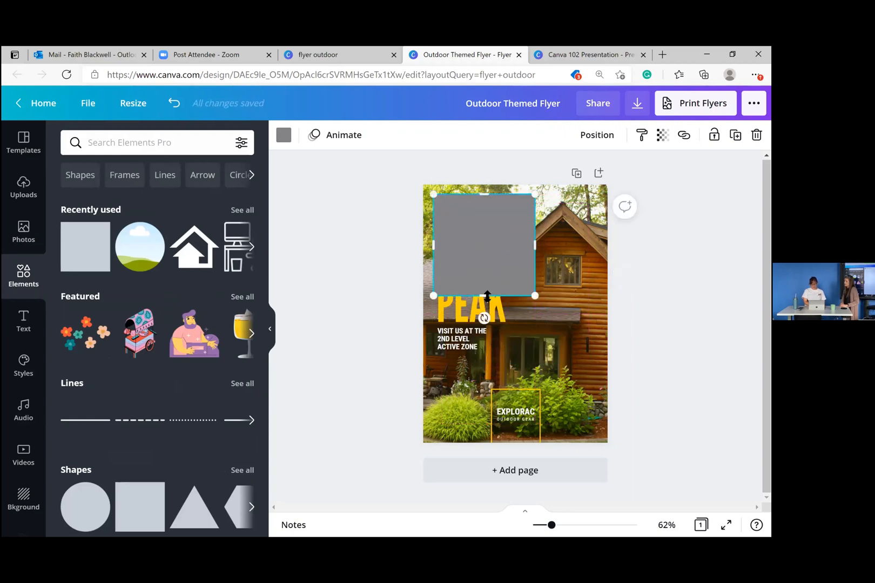
pyautogui.moveTo(484, 337); pyautogui.dragTo(483, 335)
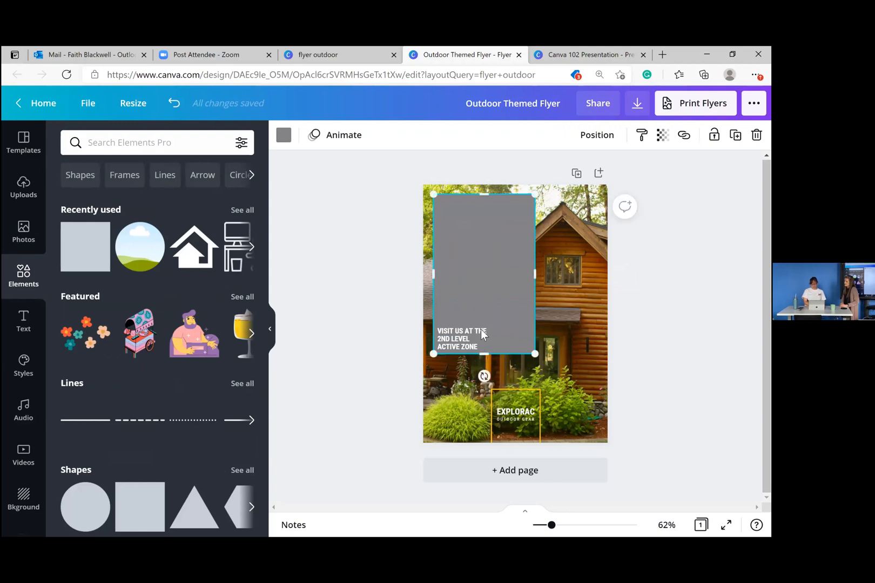
pyautogui.click(597, 135)
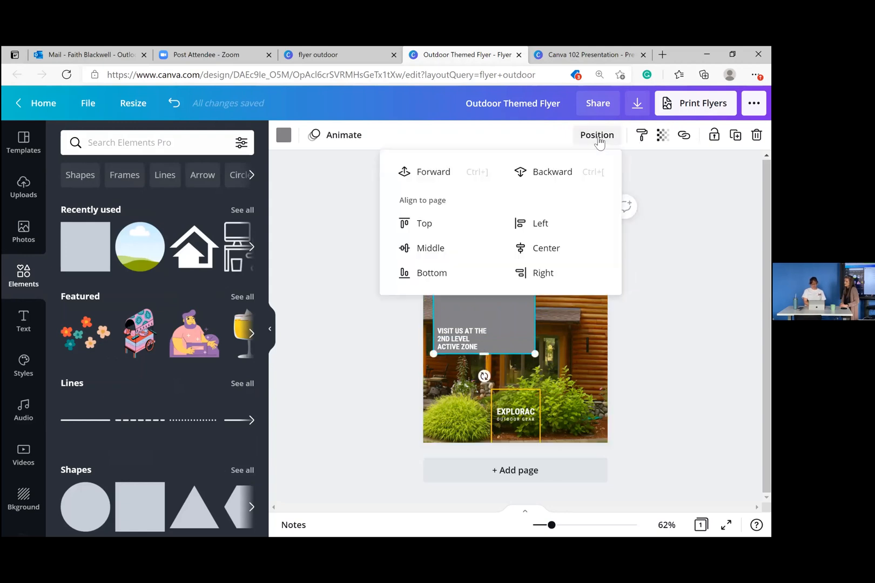
pyautogui.click(541, 172)
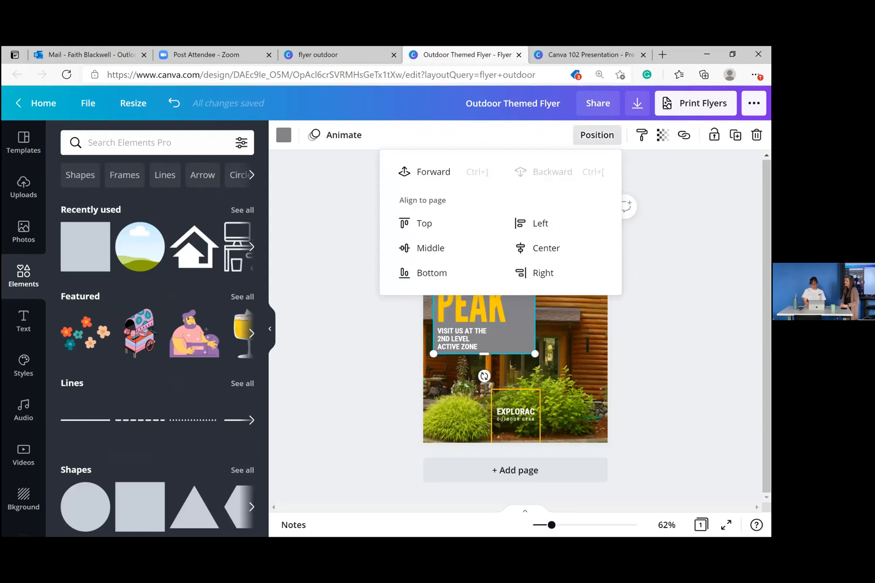
pyautogui.press('Escape')
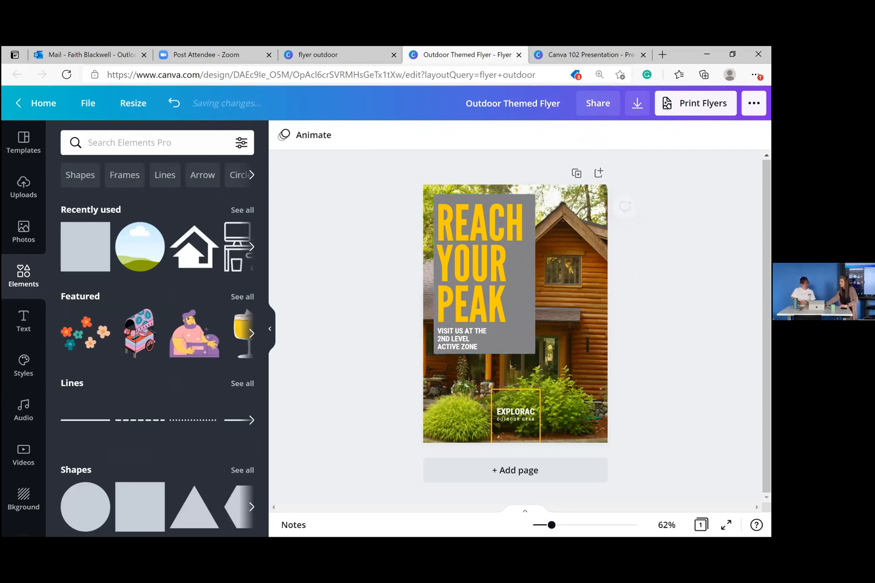
pyautogui.click(618, 222)
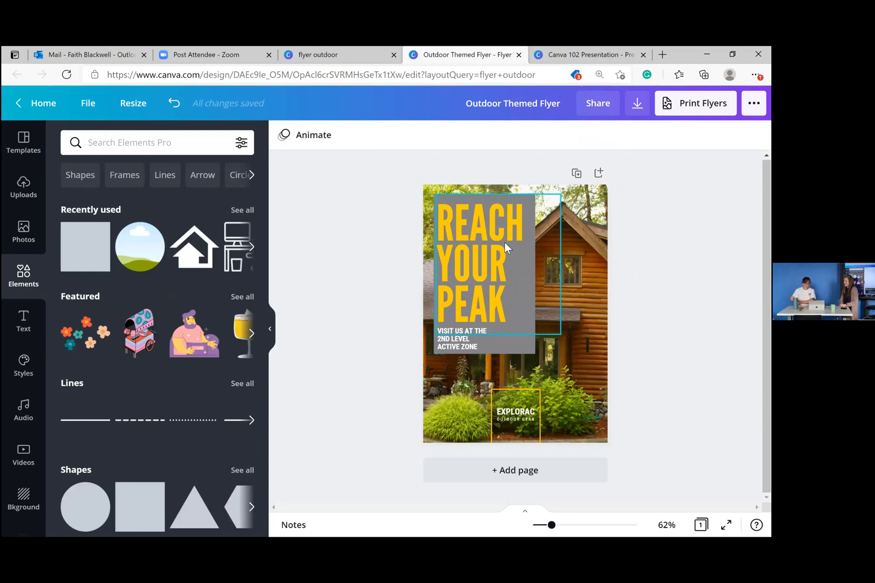
# - Extend the grey rectangle slightly lower beneath the VISIT US text
pyautogui.click(454, 346)
pyautogui.click(453, 346)
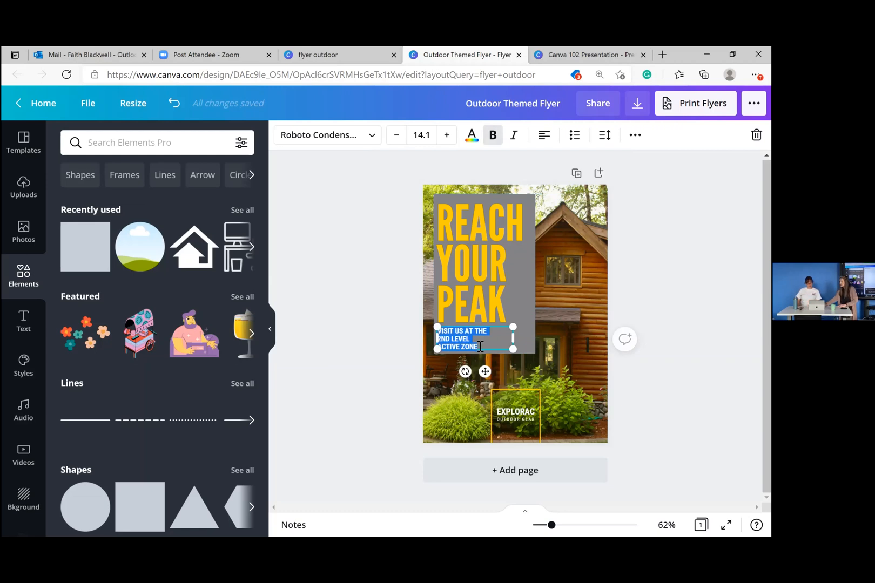
pyautogui.click(480, 346)
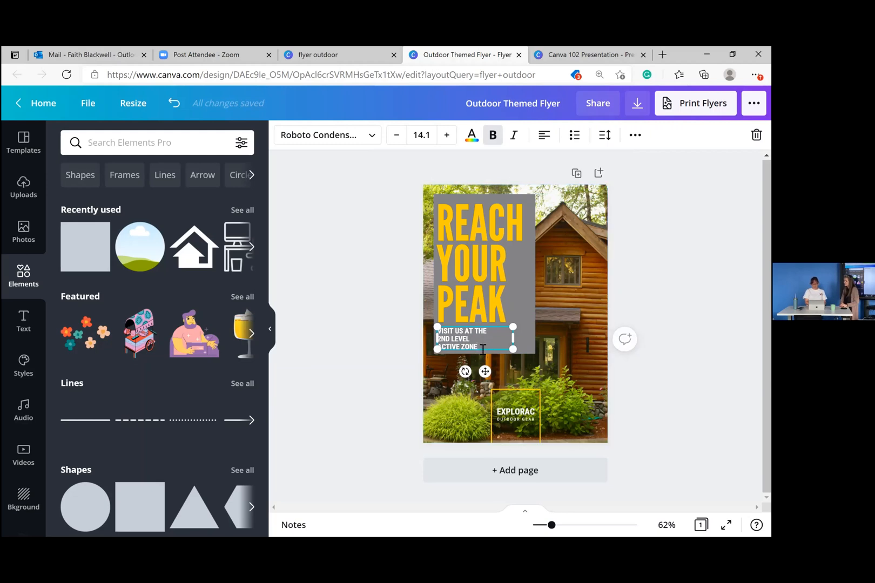
pyautogui.click(482, 349)
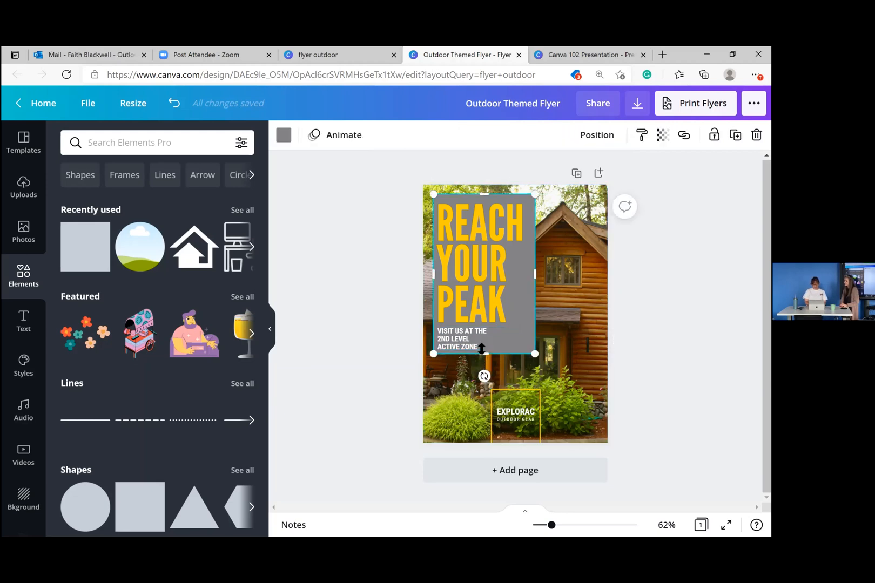
pyautogui.moveTo(459, 350); pyautogui.dragTo(461, 351)
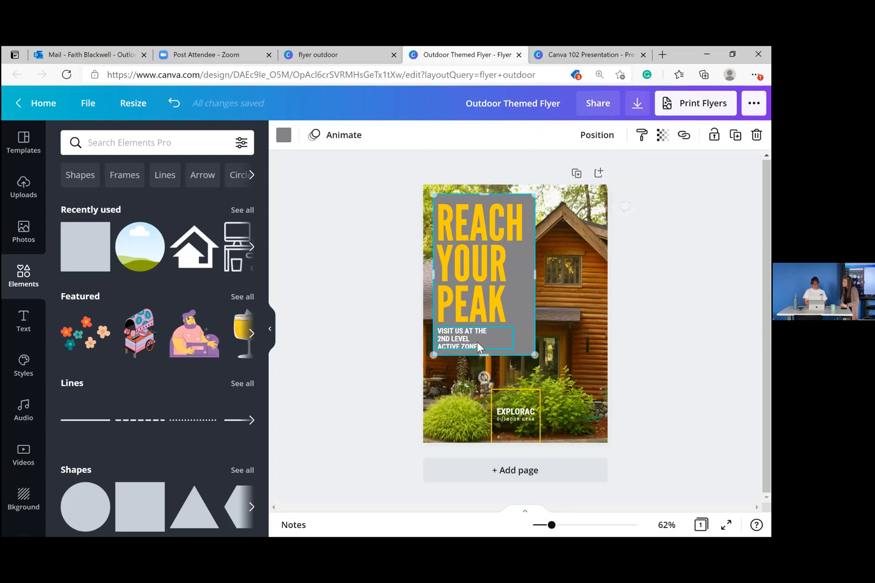
pyautogui.click(478, 343)
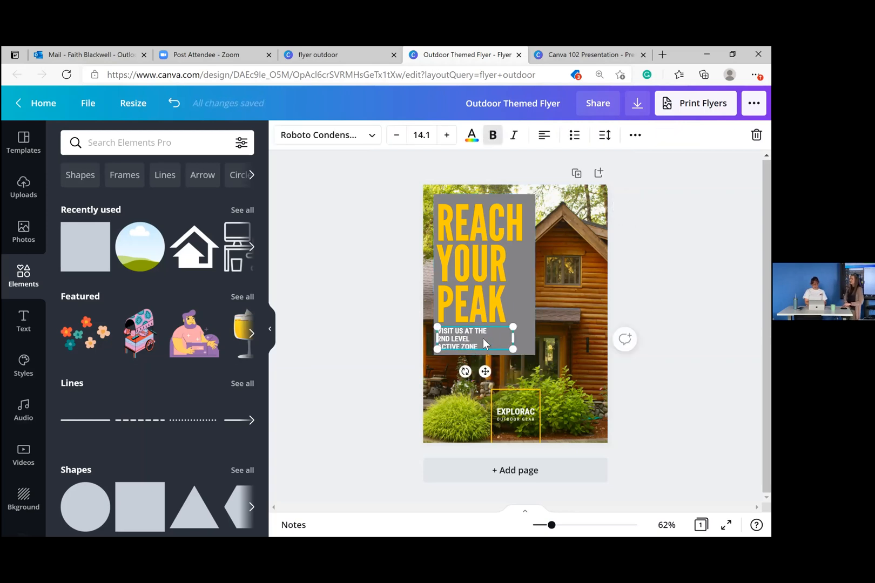
pyautogui.click(484, 338)
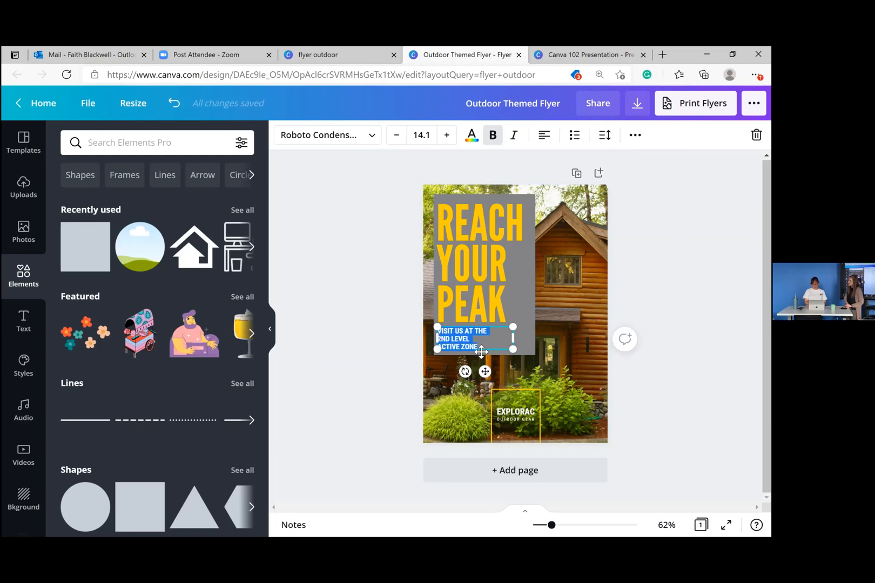
pyautogui.click(483, 347)
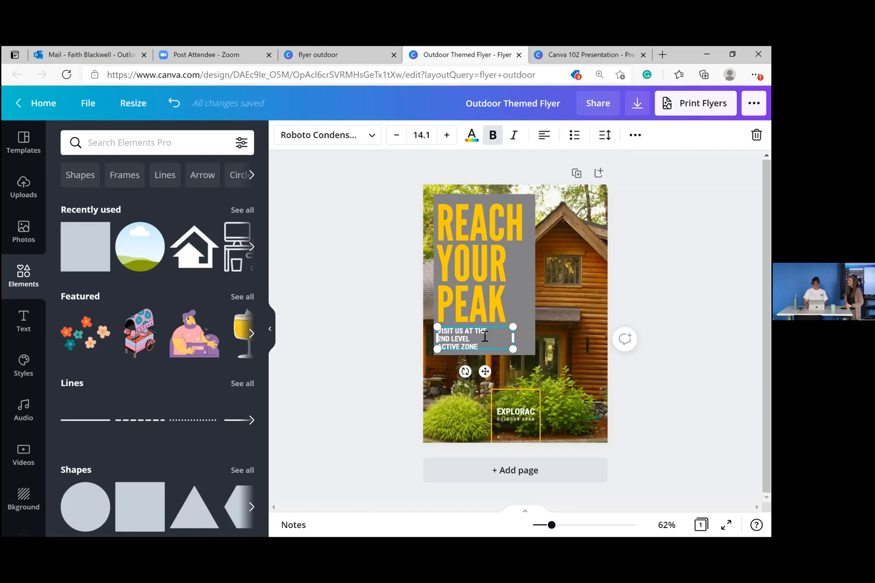
pyautogui.press('BackSpace')
pyautogui.press('BackSpace')
pyautogui.press('BackSpace')
pyautogui.press('BackSpace')
pyautogui.press('BackSpace')
pyautogui.press('BackSpace')
pyautogui.press('BackSpace')
pyautogui.press('BackSpace')
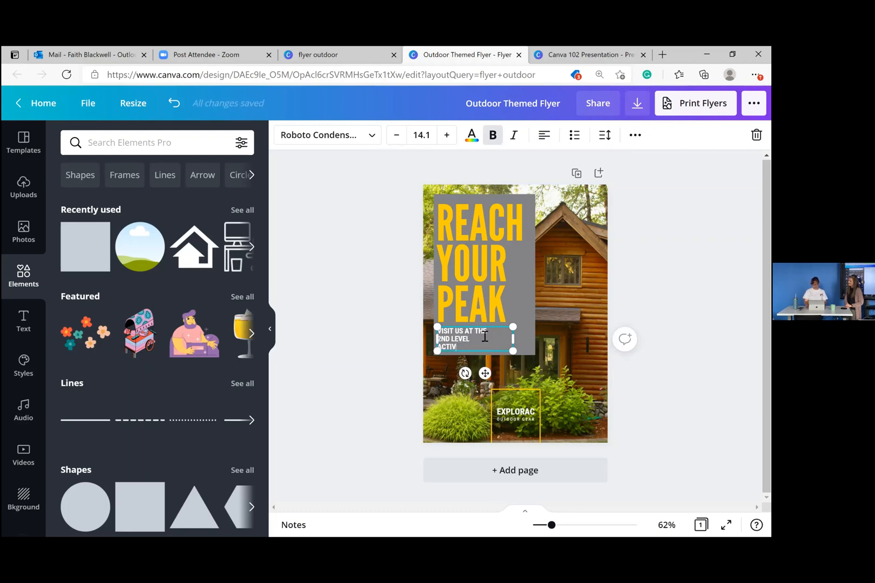
pyautogui.press('BackSpace')
pyautogui.press('BackSpace')
pyautogui.press('BackSpace')
pyautogui.press('BackSpace')
pyautogui.press('BackSpace')
pyautogui.press('BackSpace')
pyautogui.press('BackSpace')
pyautogui.press('BackSpace')
pyautogui.press('BackSpace')
pyautogui.press('BackSpace')
pyautogui.press('BackSpace')
pyautogui.press('BackSpace')
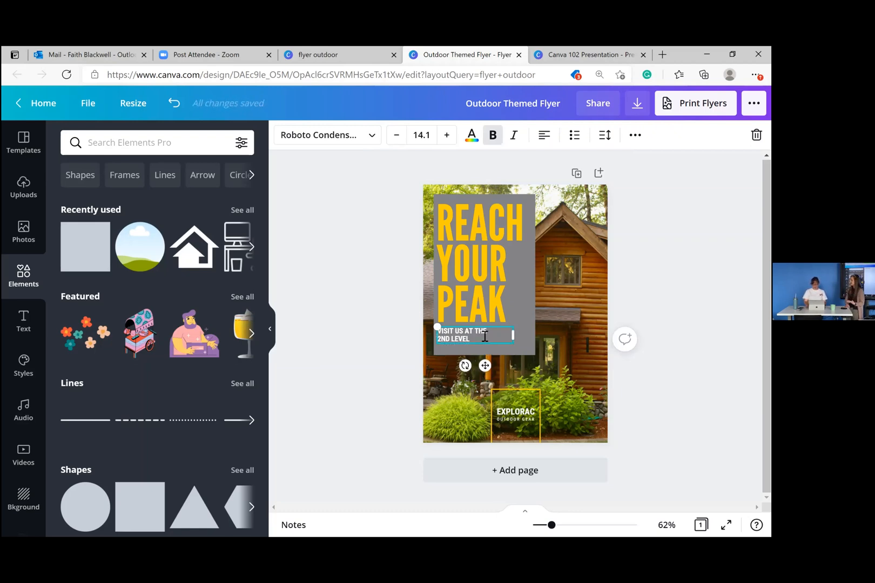
pyautogui.press('BackSpace')
pyautogui.press('BackSpace')
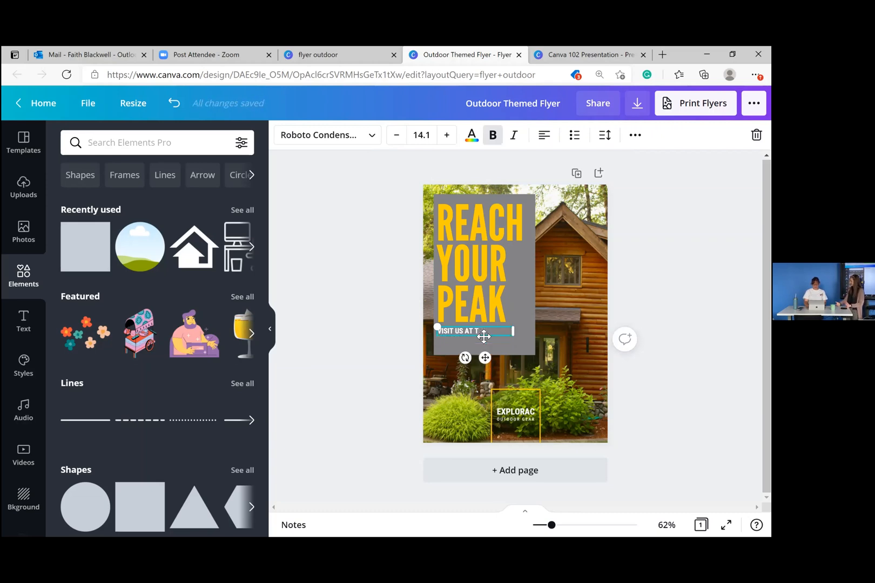
pyautogui.press('BackSpace')
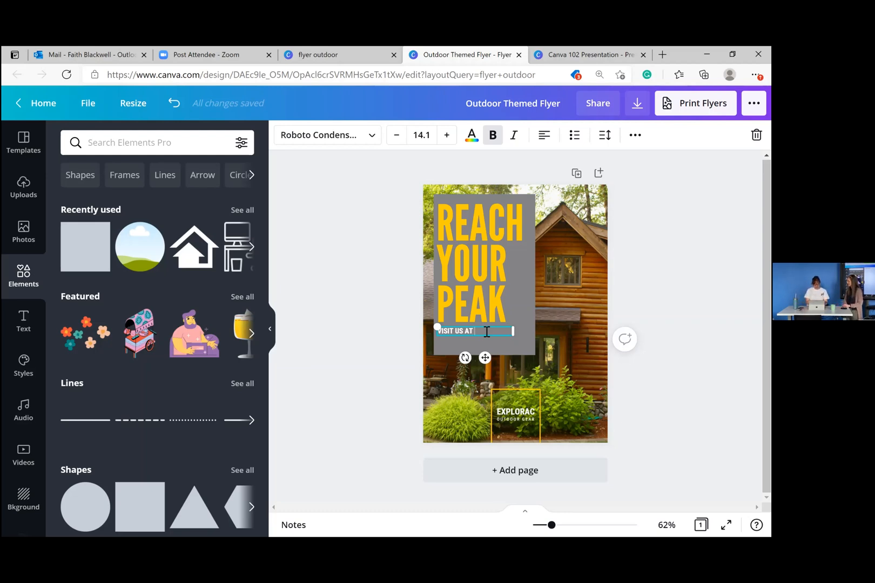
pyautogui.write('WWW.DUSTYTRA')
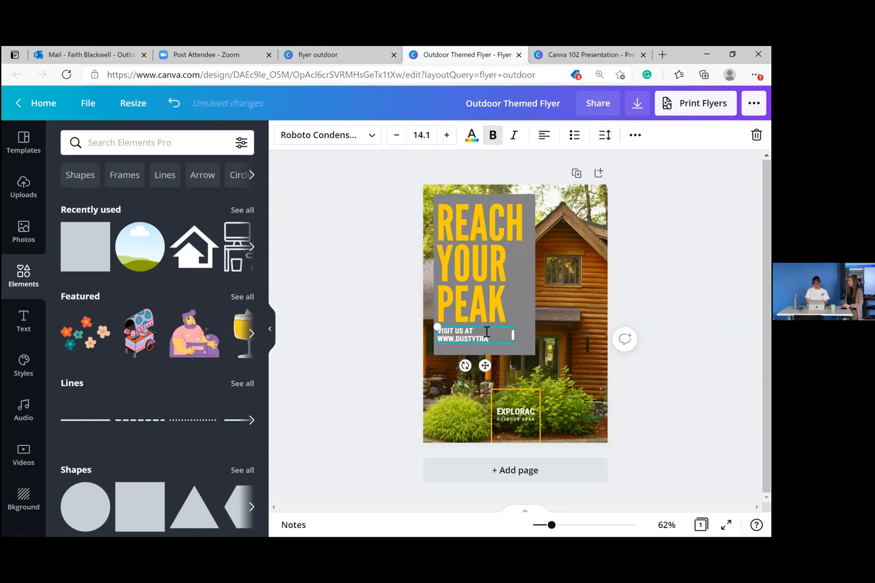
pyautogui.write('ILSLLC.COM')
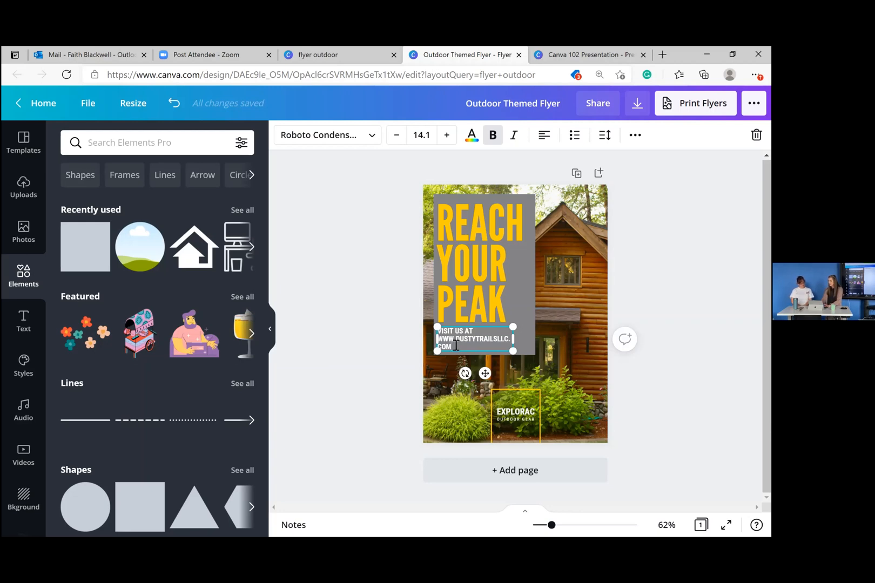
pyautogui.moveTo(456, 346); pyautogui.dragTo(446, 341)
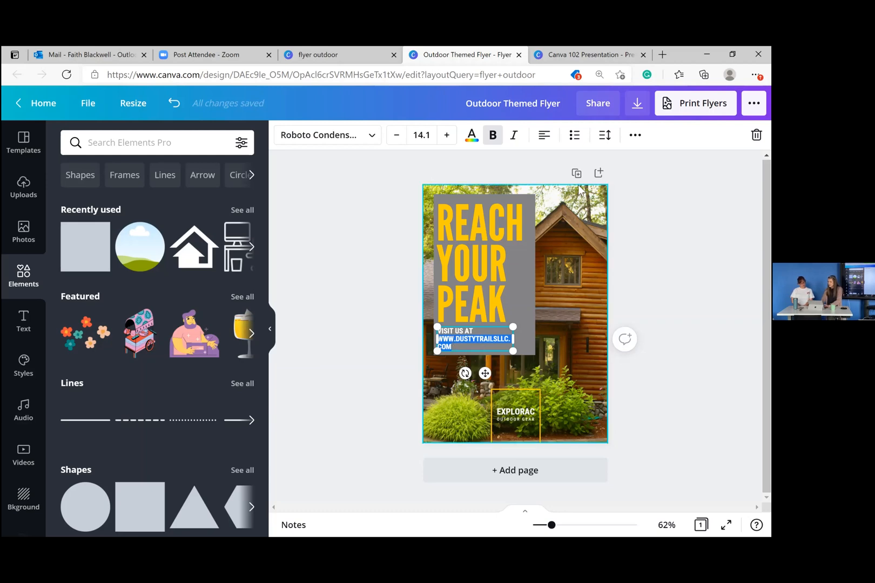
# - Hyperlink the highlighted web address to the pasted Dusty Trails website URL
pyautogui.click(636, 139)
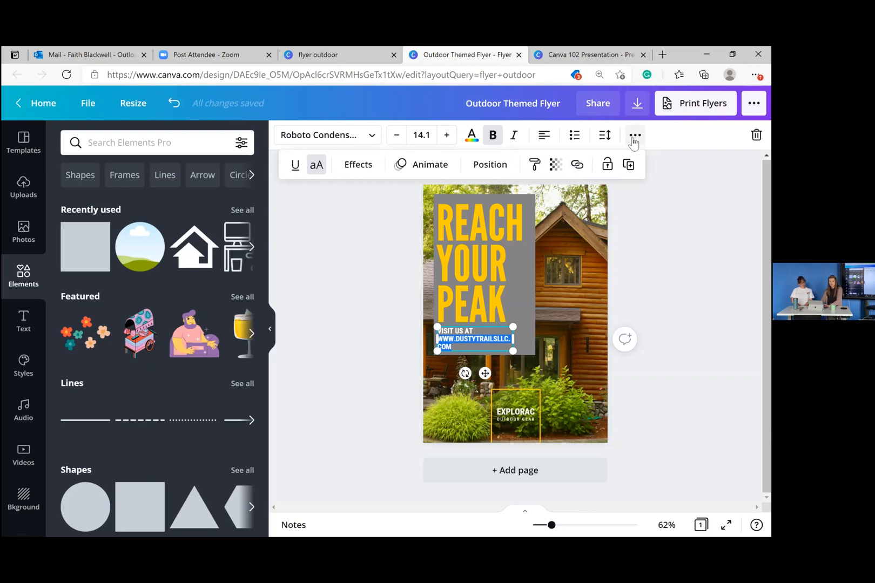
pyautogui.click(577, 173)
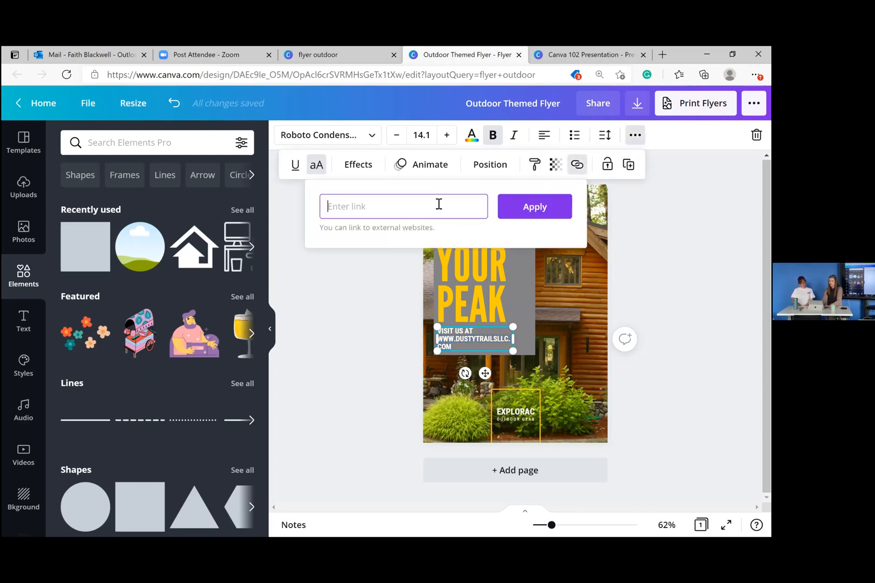
pyautogui.write('www.dustytrailsllc.com')
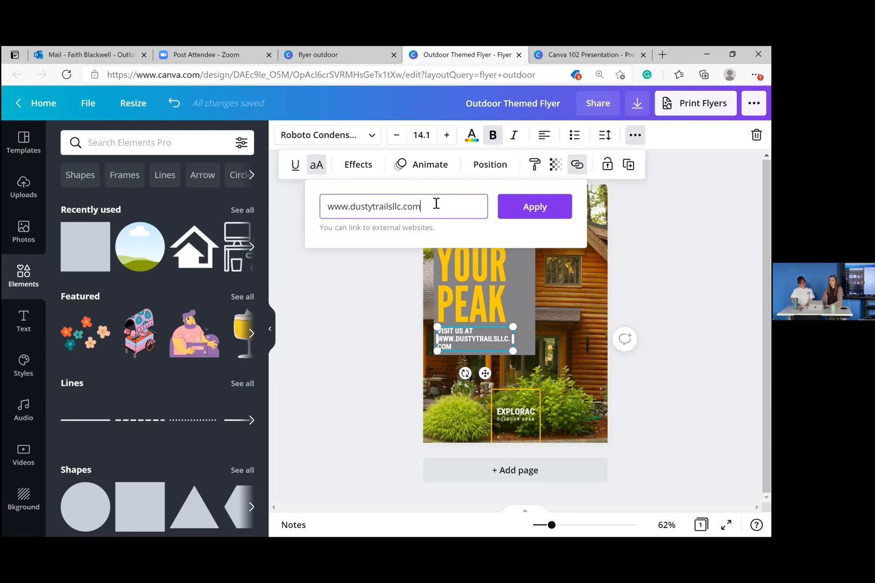
pyautogui.click(546, 209)
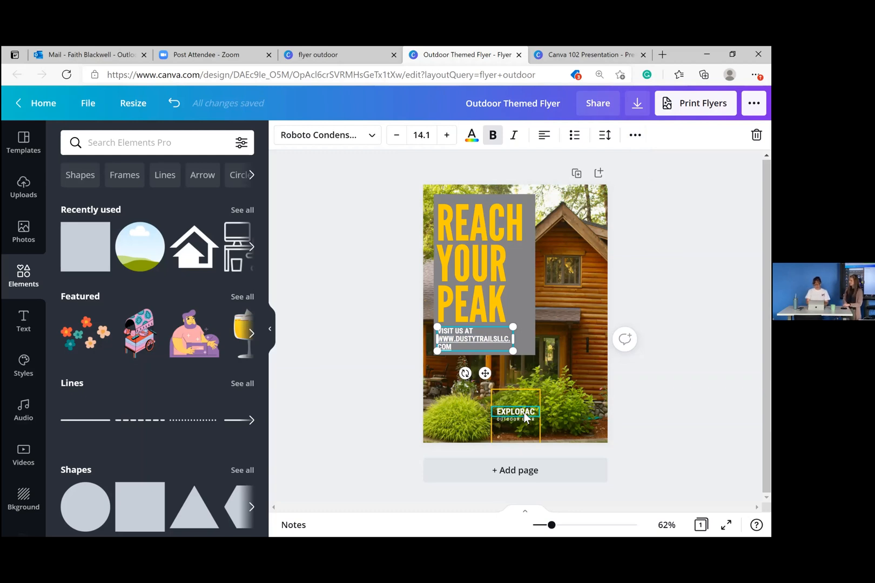
# - Replace the EXPLORAC badge text with 'DUSTY TRAILS'
pyautogui.click(525, 417)
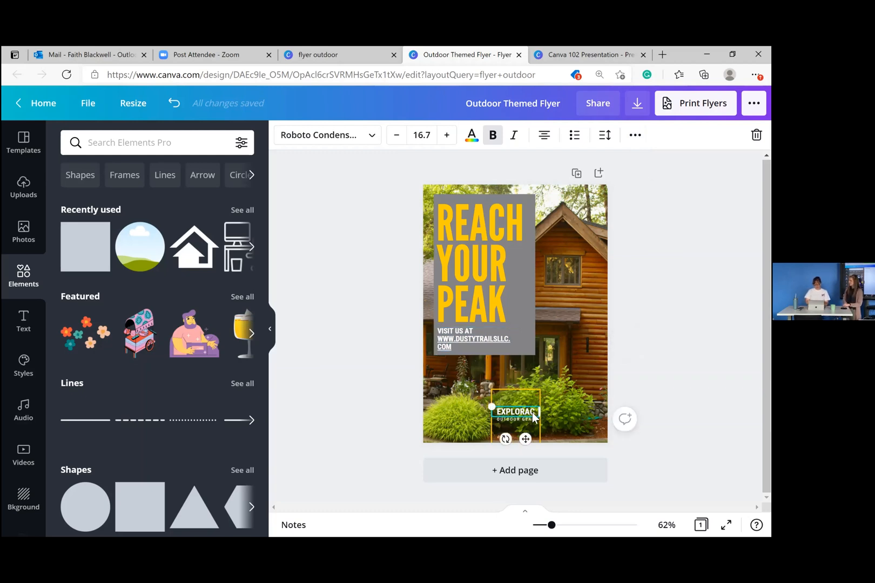
pyautogui.doubleClick(534, 413)
pyautogui.write('DUSTY TRAILS')
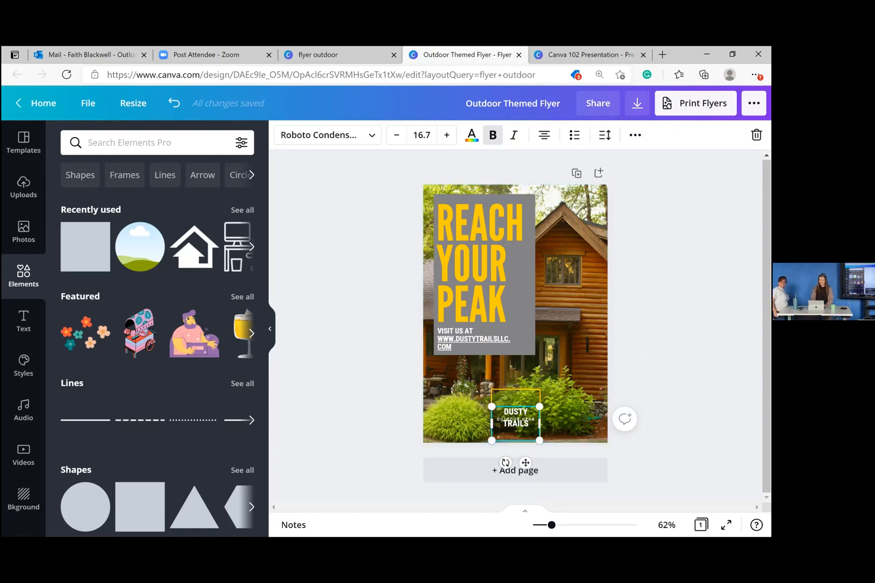
pyautogui.click(412, 282)
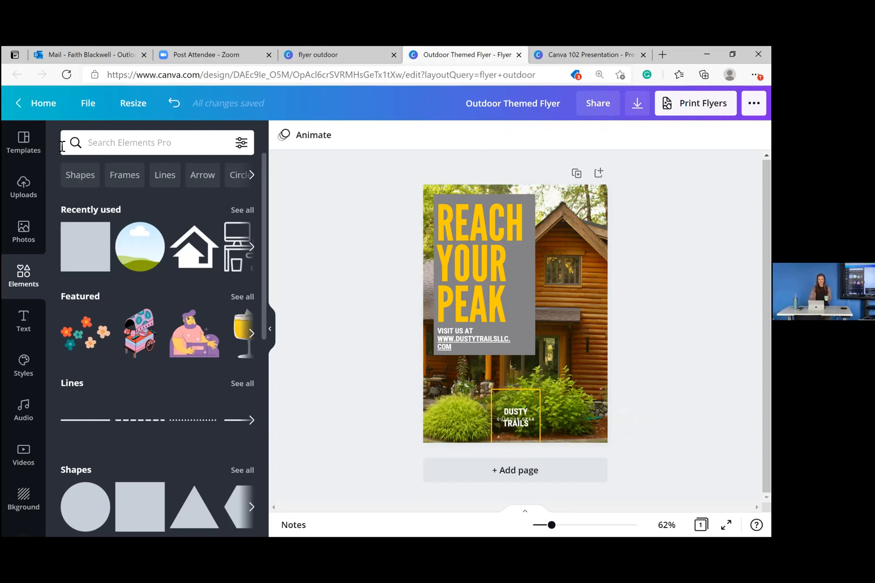
# - Leave the Outdoor Themed Flyer editor via the Home button
pyautogui.click(46, 106)
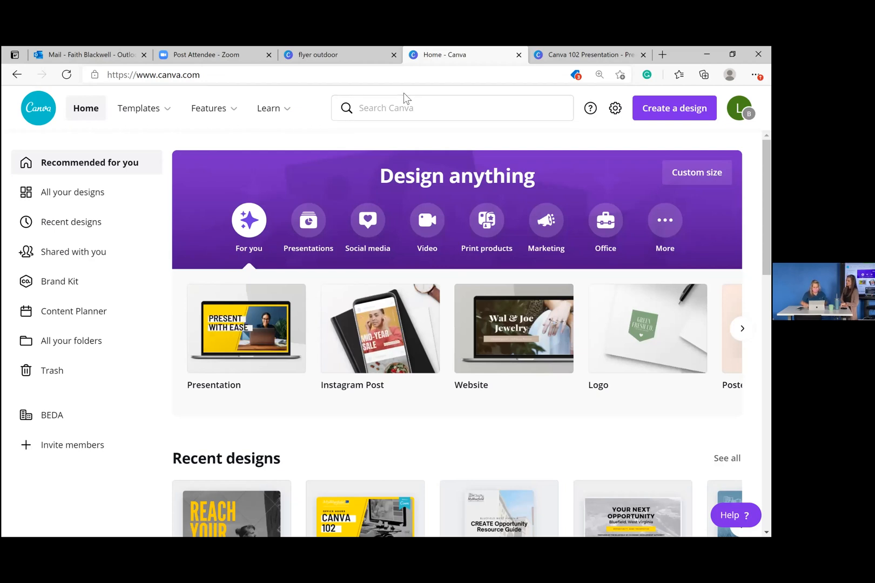
# - Search Canva templates for 'instagram story'
pyautogui.click(406, 107)
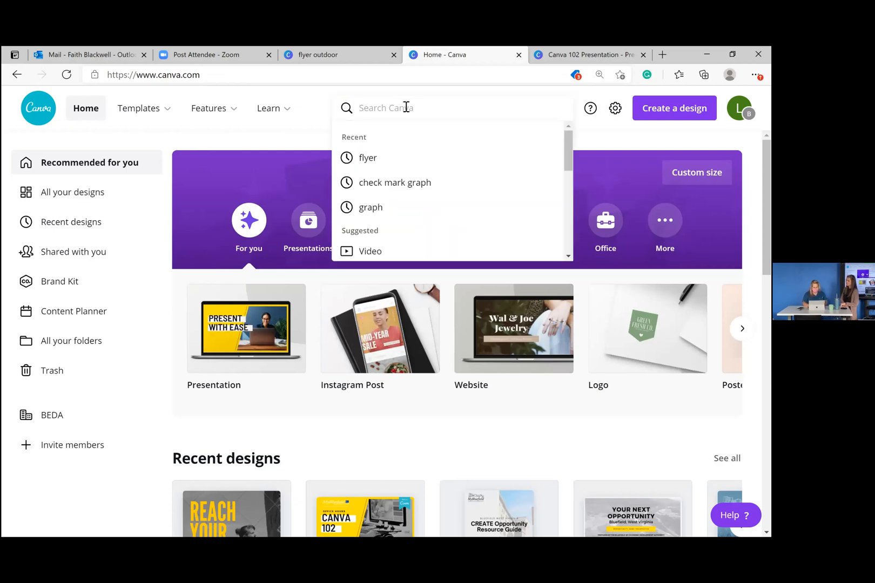
pyautogui.write('instagram s')
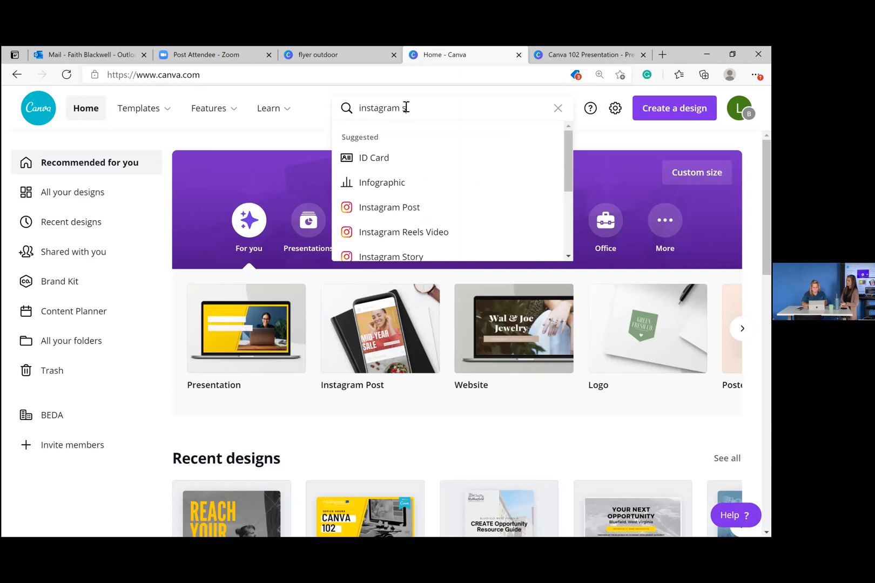
pyautogui.write('tory')
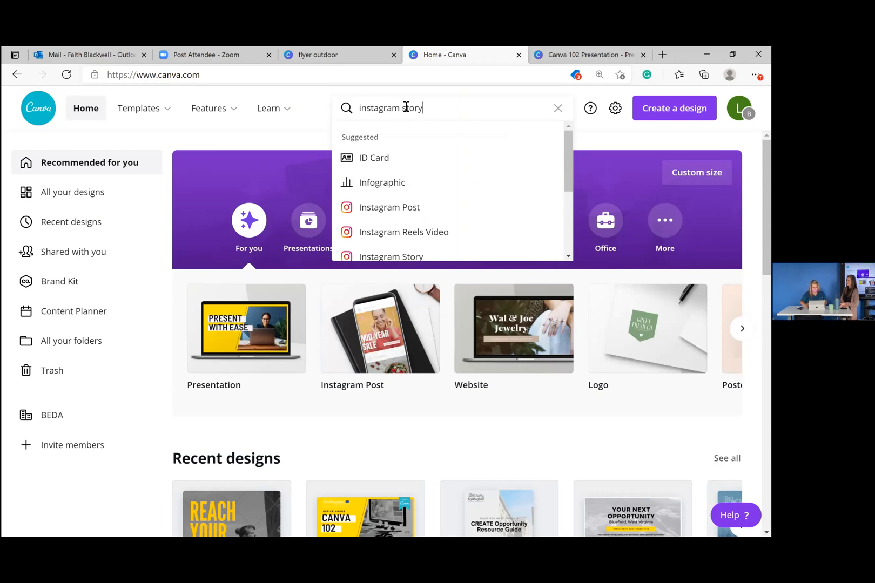
pyautogui.press('Return')
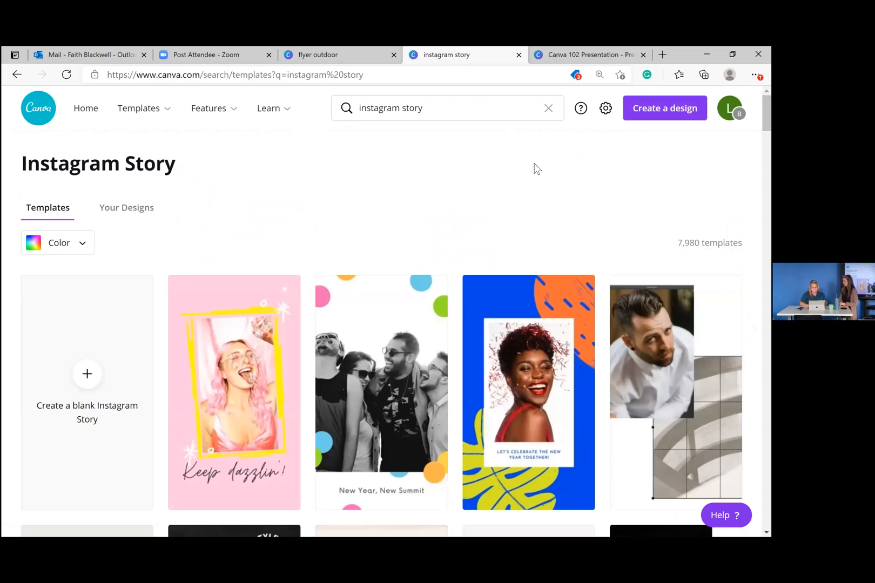
# - Refine the search to 'instagram story pharmacy' and browse the pharmacy story results
pyautogui.click(497, 105)
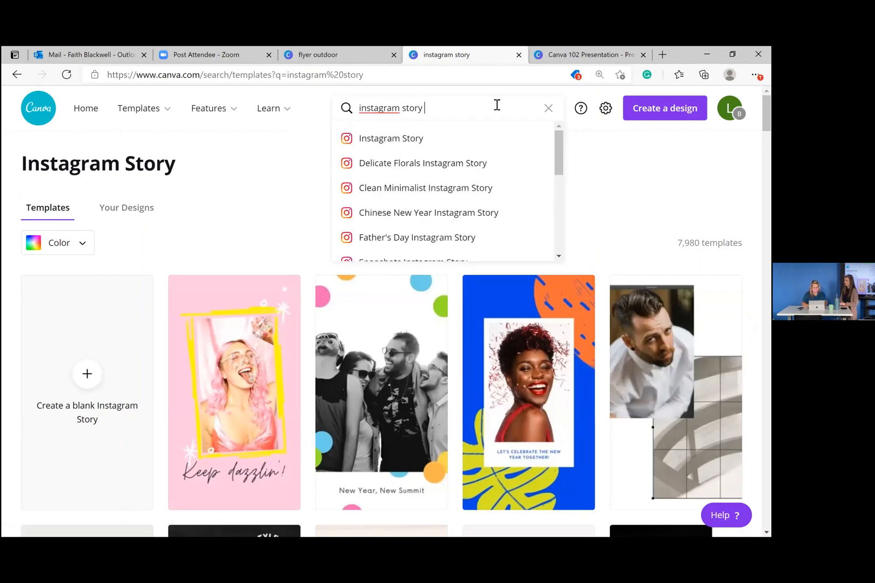
pyautogui.write('phsrma')
pyautogui.press('BackSpace')
pyautogui.press('BackSpace')
pyautogui.write('armacy')
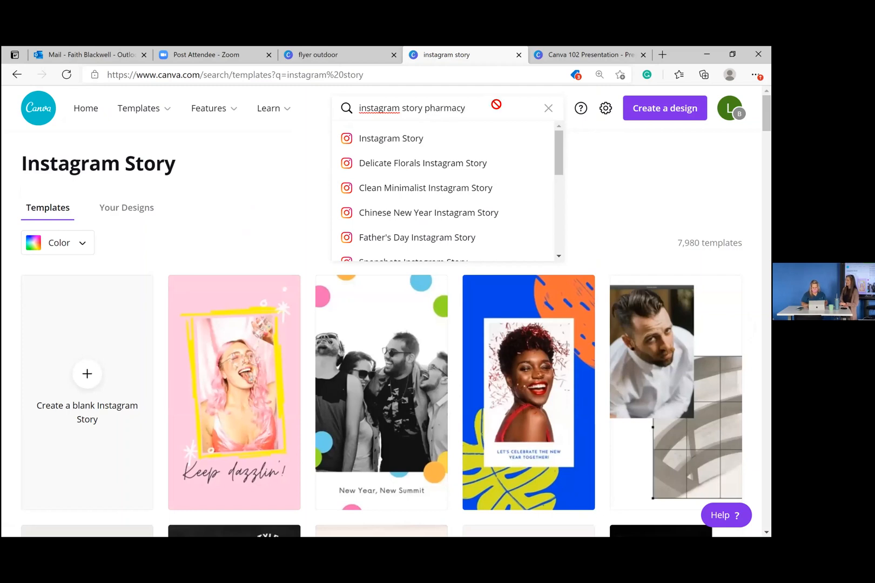
pyautogui.press('Return')
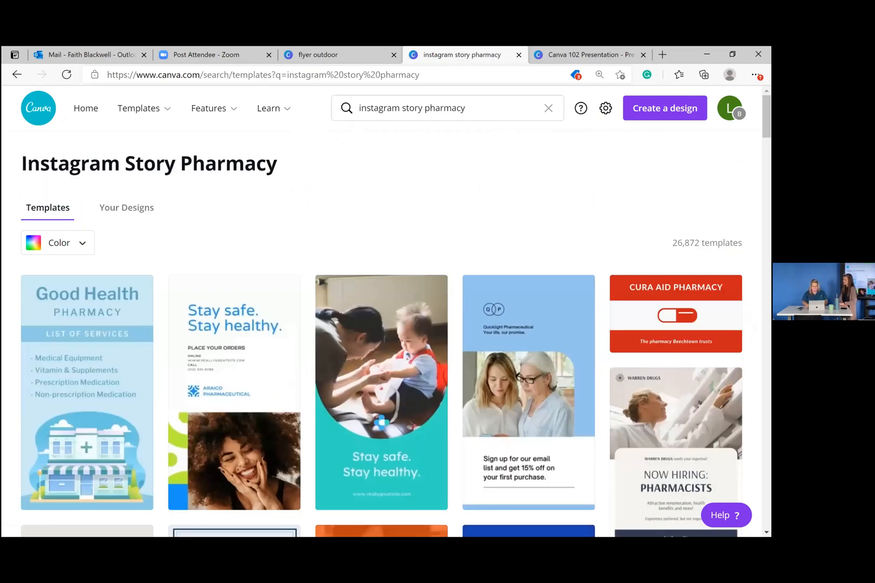
pyautogui.scroll(-3, 440, 324)
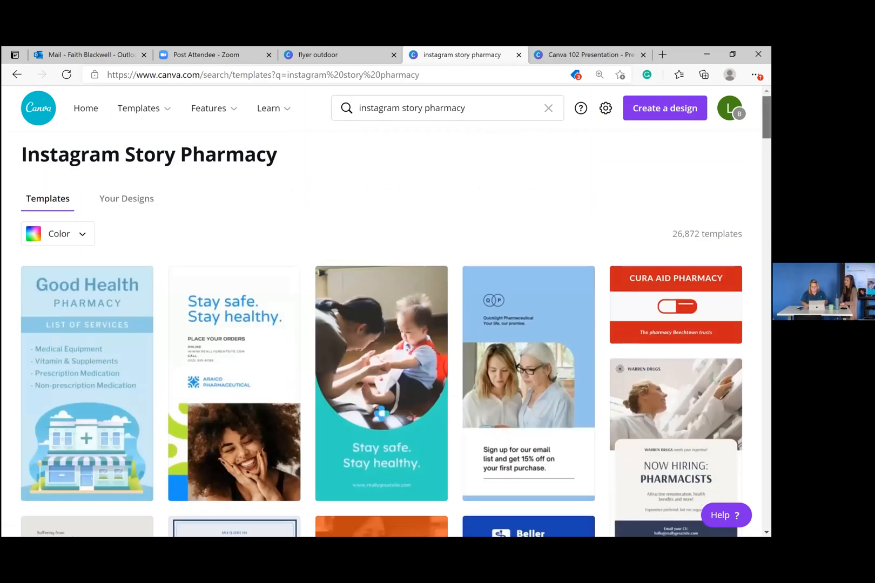
pyautogui.scroll(-2, 394, 333)
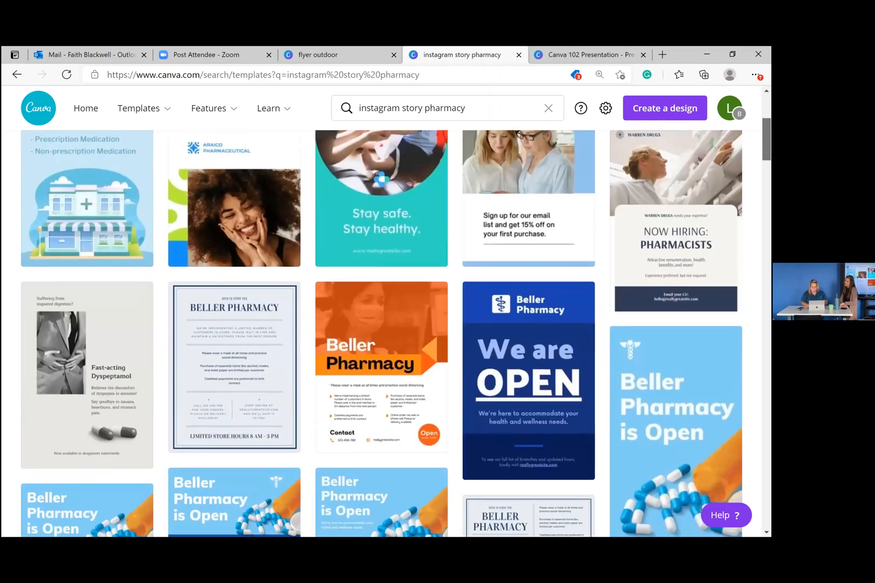
pyautogui.scroll(2, 394, 333)
pyautogui.scroll(-5, 393, 333)
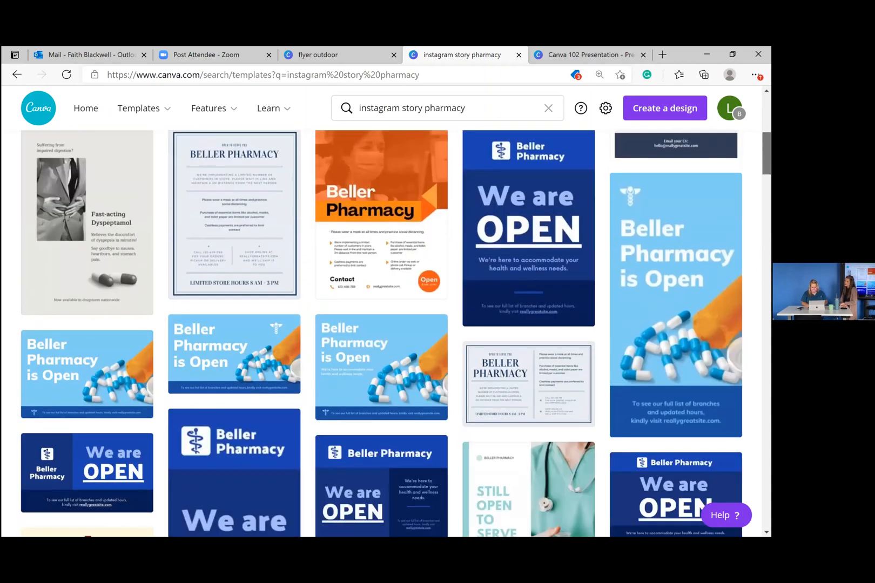
pyautogui.scroll(3, 569, 368)
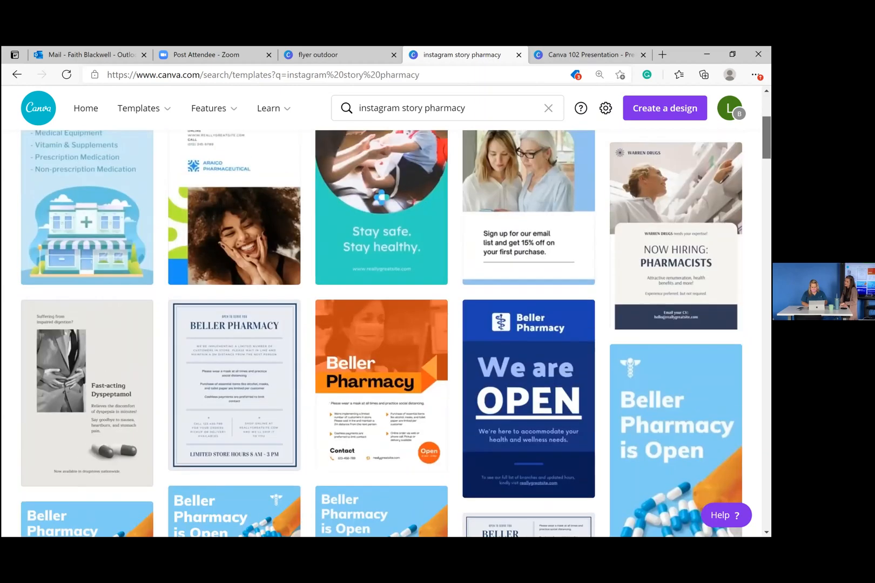
# - Open the We are OPEN pharmacy template and rename the Beller Pharmacy logo to New Graham Pharmacy
pyautogui.click(569, 367)
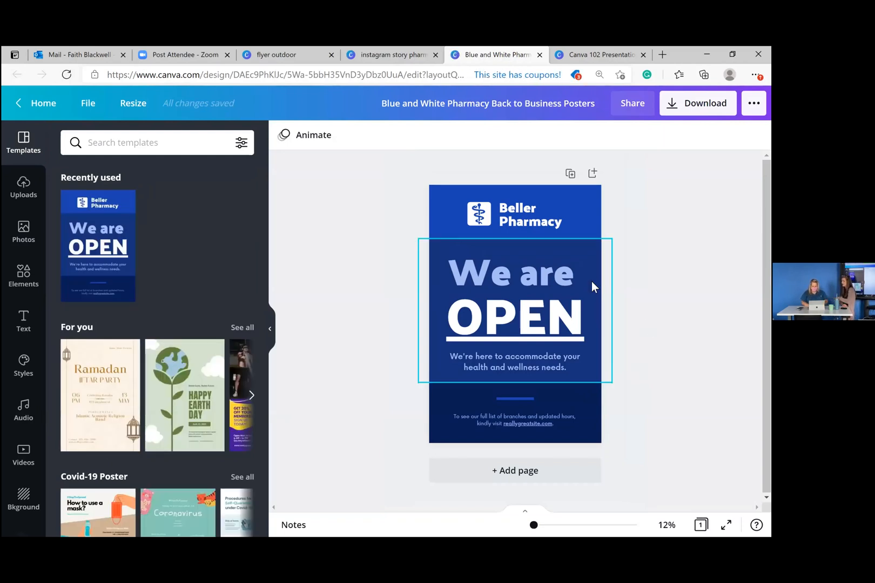
pyautogui.click(551, 222)
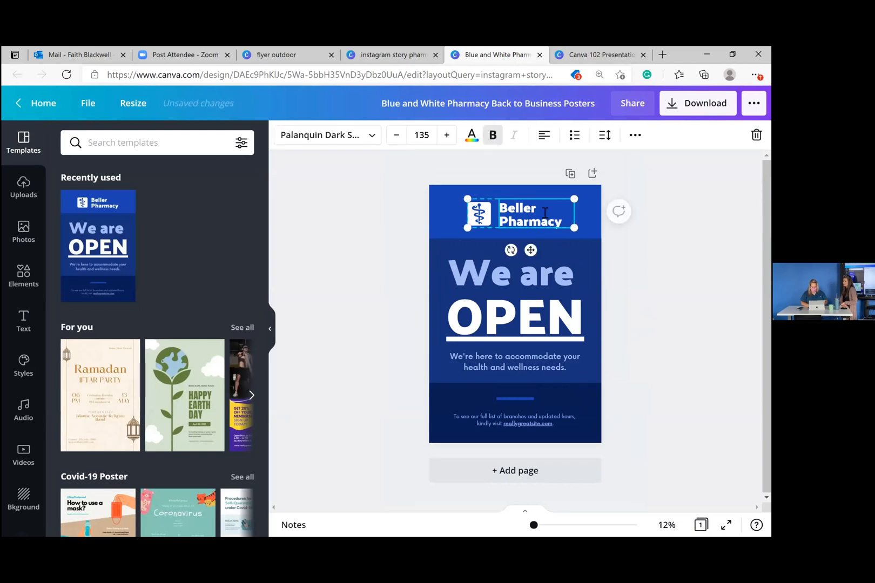
pyautogui.doubleClick(542, 208)
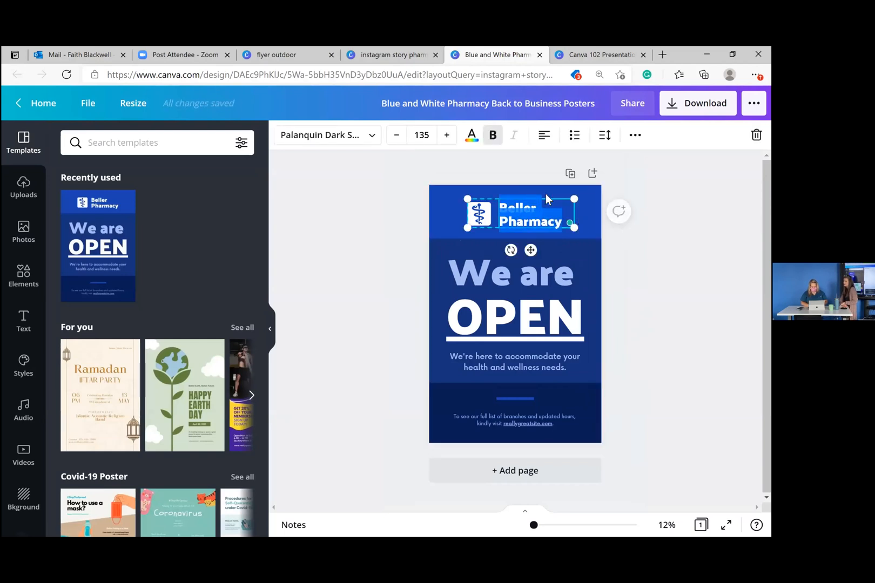
pyautogui.click(539, 201)
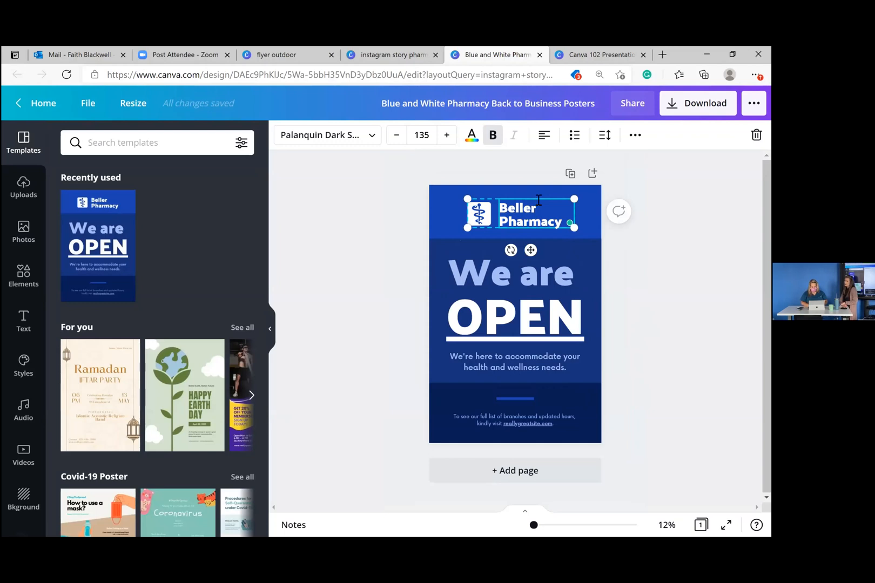
pyautogui.press('BackSpace')
pyautogui.press('BackSpace')
pyautogui.press('BackSpace')
pyautogui.press('BackSpace')
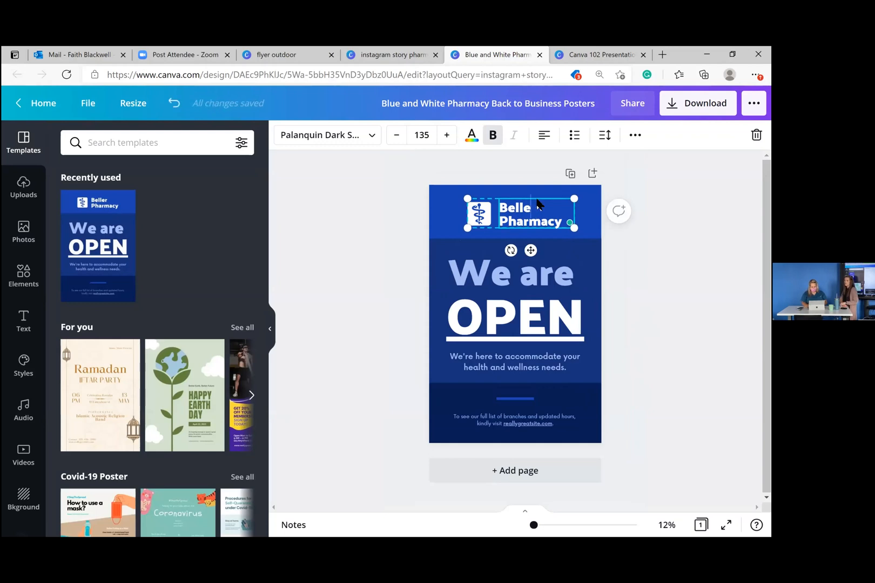
pyautogui.press('BackSpace')
pyautogui.press('BackSpace')
pyautogui.write('new')
pyautogui.press('BackSpace')
pyautogui.press('BackSpace')
pyautogui.press('BackSpace')
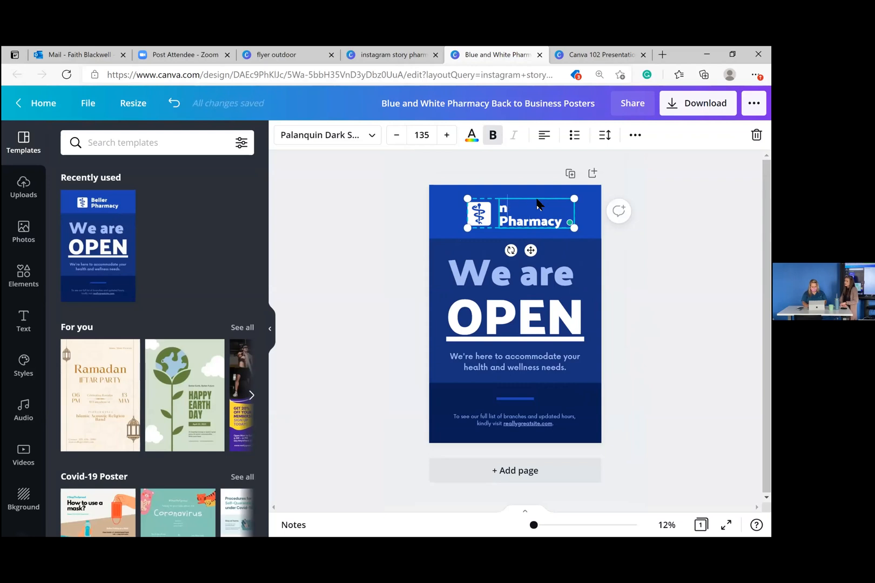
pyautogui.write('New Graham')
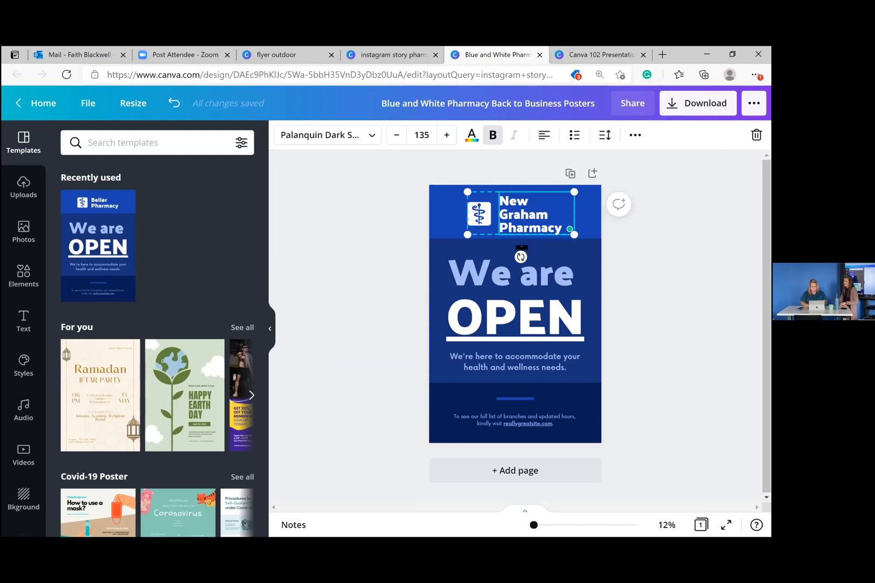
pyautogui.click(663, 273)
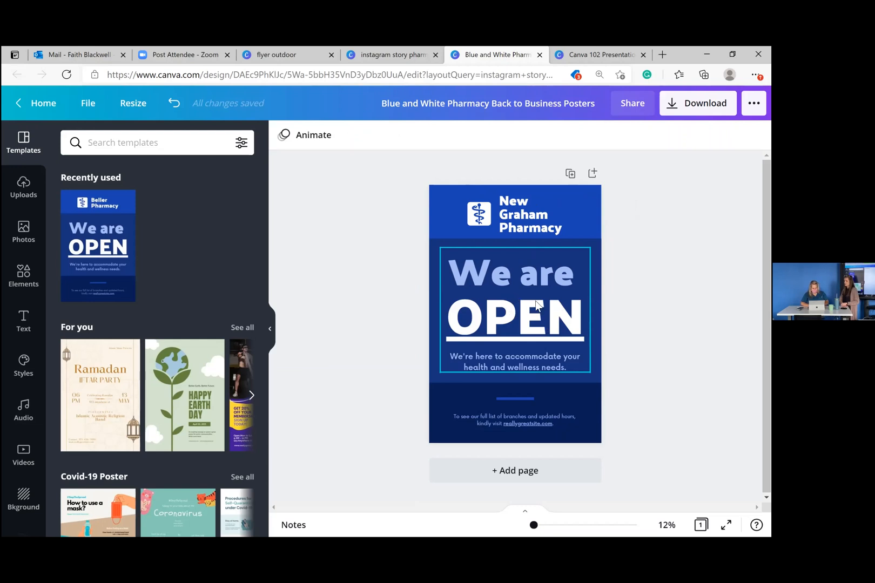
pyautogui.click(536, 305)
pyautogui.press('Delete')
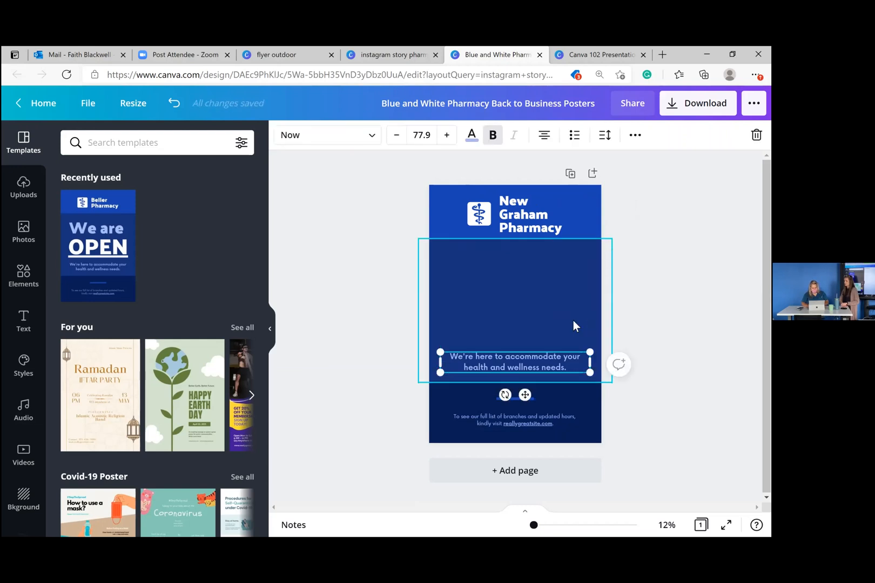
pyautogui.click(535, 281)
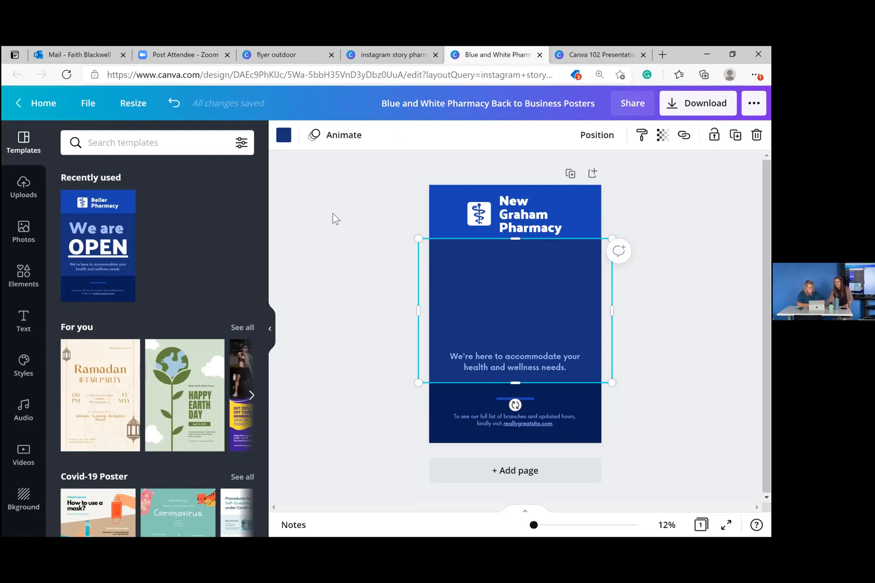
pyautogui.click(174, 105)
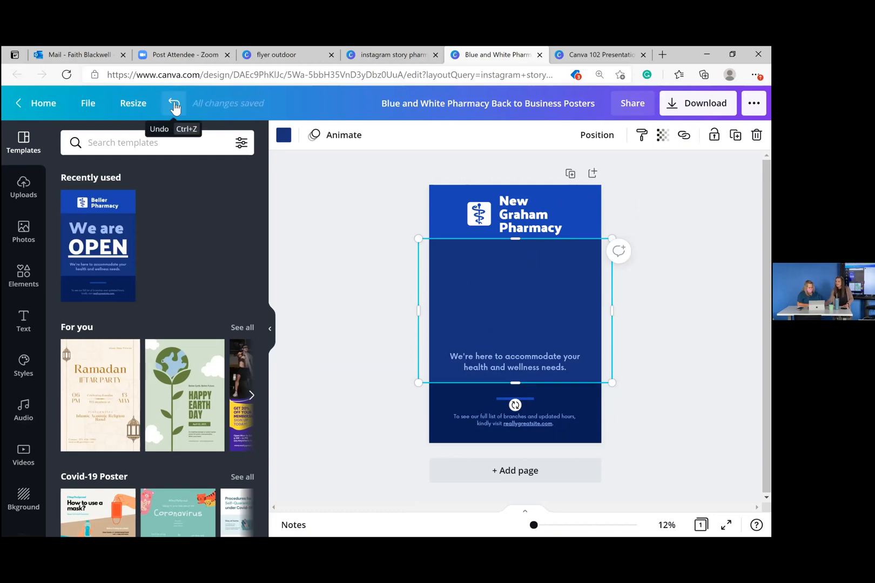
pyautogui.click(174, 105)
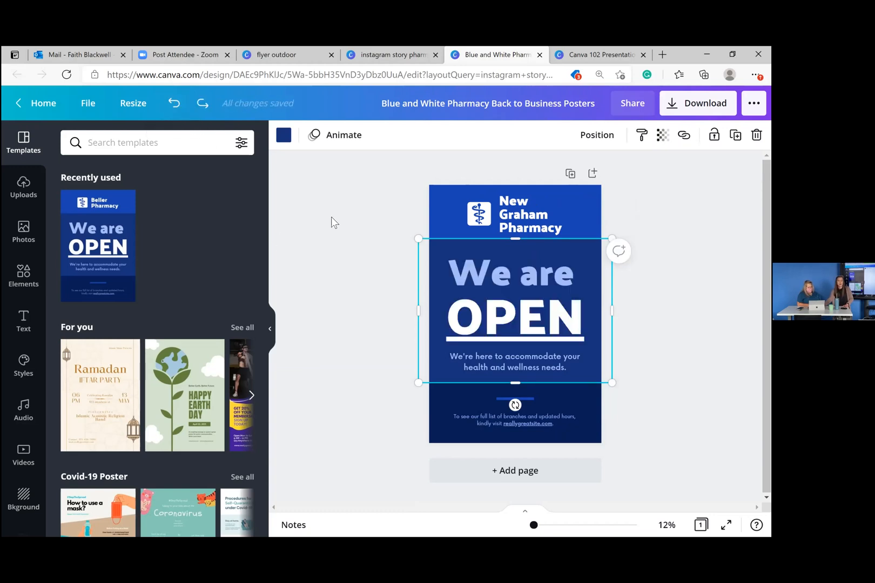
# - Replace the We are OPEN headline with COVID VACCINES AVAILABLE and select it for recolouring
pyautogui.click(485, 281)
pyautogui.click(485, 281)
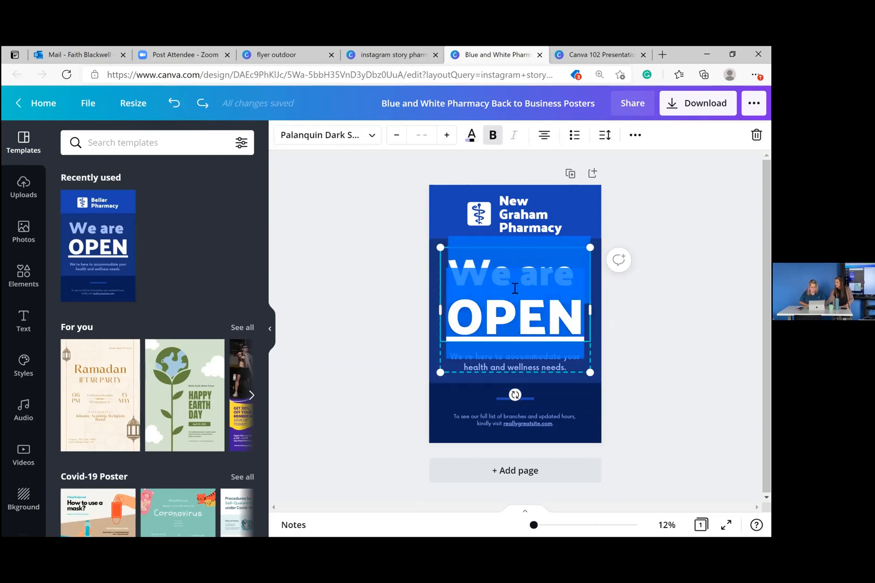
pyautogui.click(567, 314)
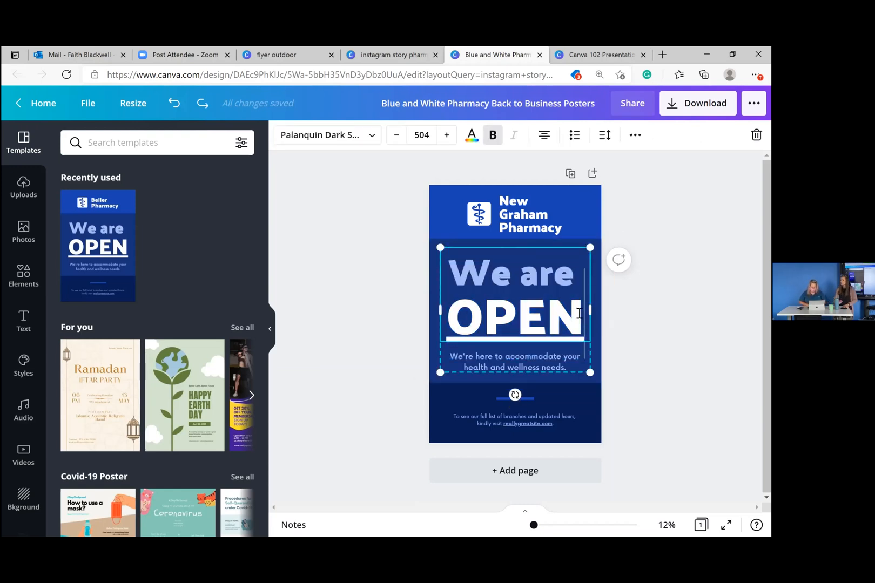
pyautogui.press('BackSpace')
pyautogui.press('BackSpace')
pyautogui.press('BackSpace')
pyautogui.press('BackSpace')
pyautogui.press('BackSpace')
pyautogui.press('BackSpace')
pyautogui.press('BackSpace')
pyautogui.press('BackSpace')
pyautogui.press('BackSpace')
pyautogui.press('BackSpace')
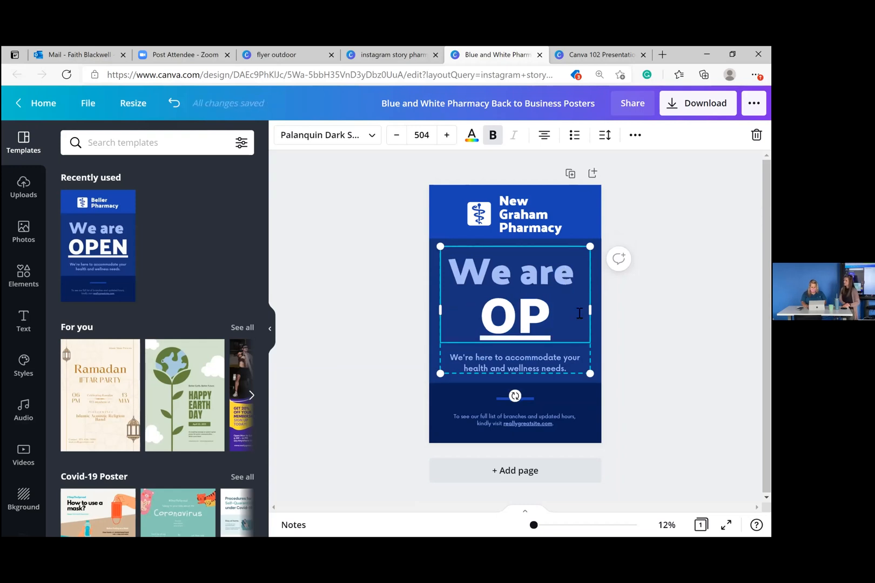
pyautogui.press('BackSpace')
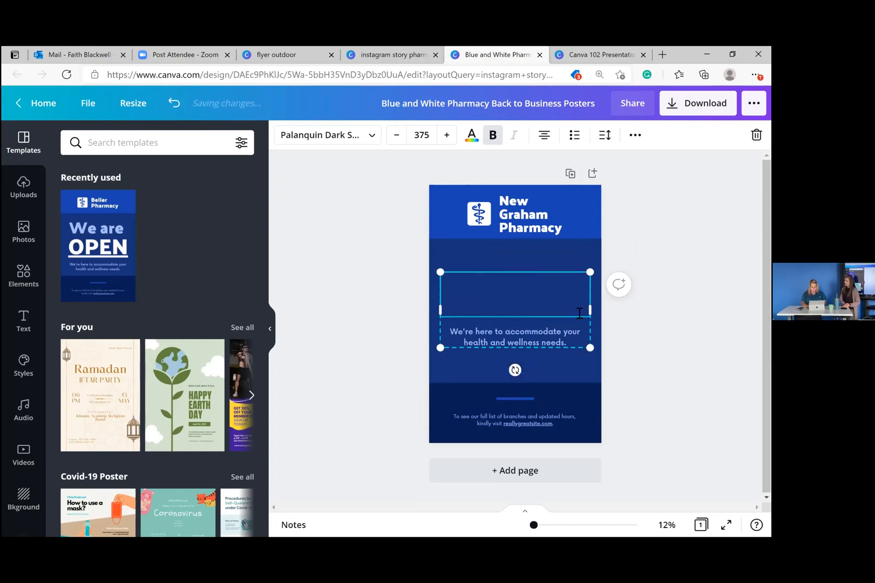
pyautogui.write('C')
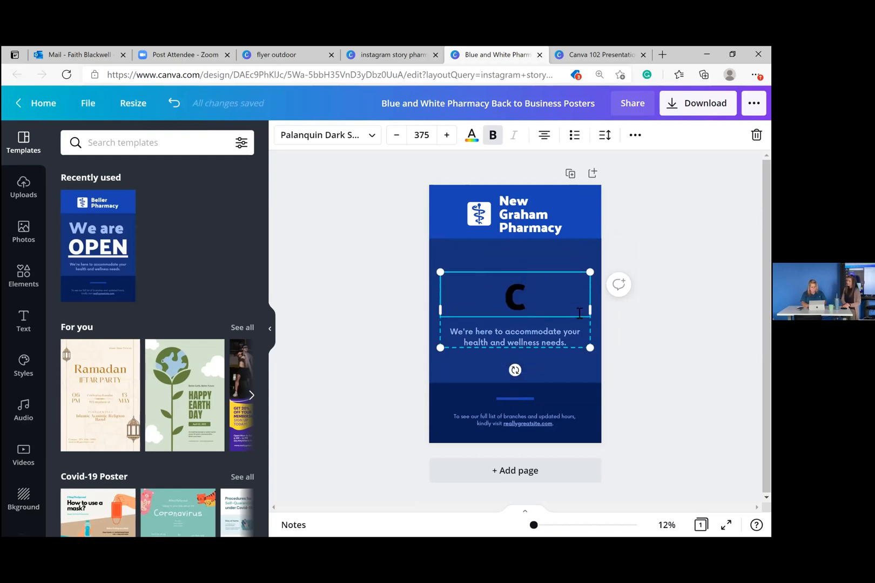
pyautogui.write('OVID')
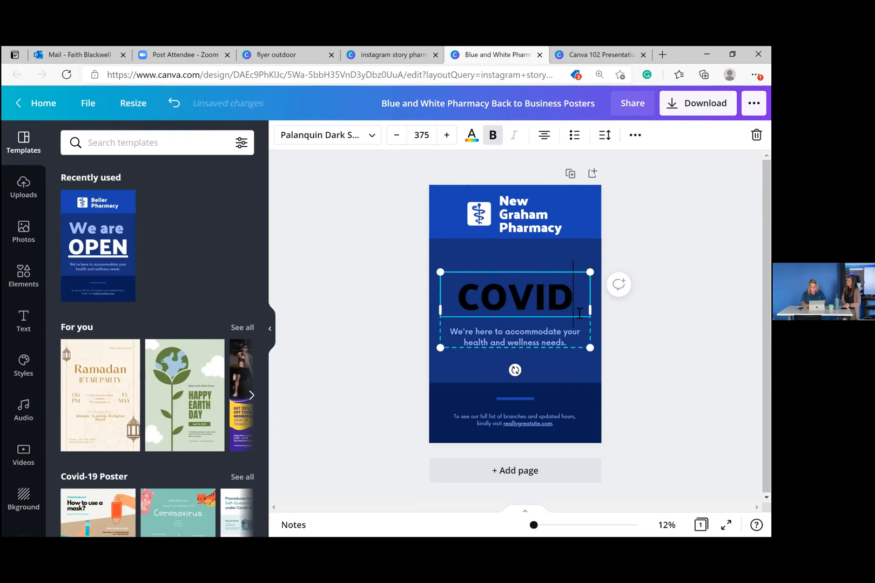
pyautogui.write(' VACCINES')
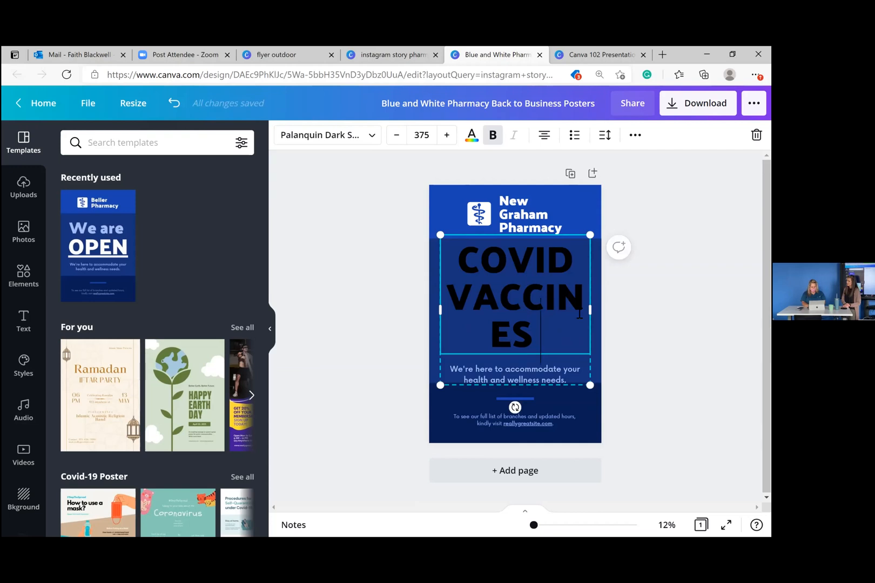
pyautogui.write(' AVA')
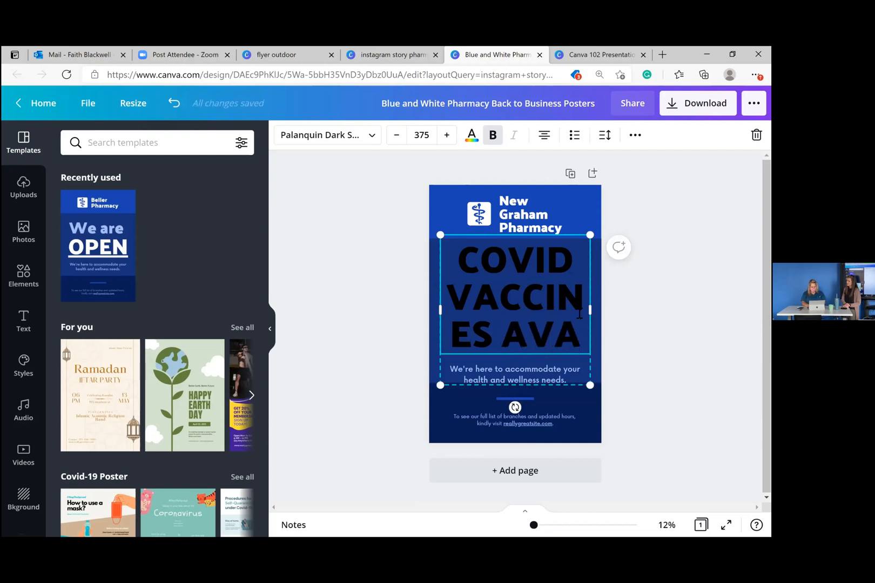
pyautogui.write('ILABLE')
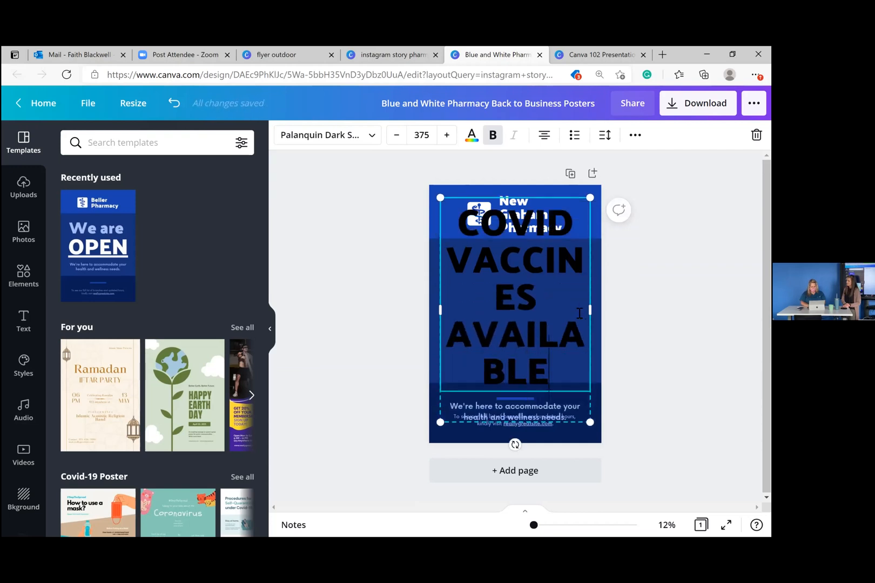
pyautogui.moveTo(551, 372); pyautogui.dragTo(459, 263)
pyautogui.moveTo(458, 240); pyautogui.dragTo(466, 225)
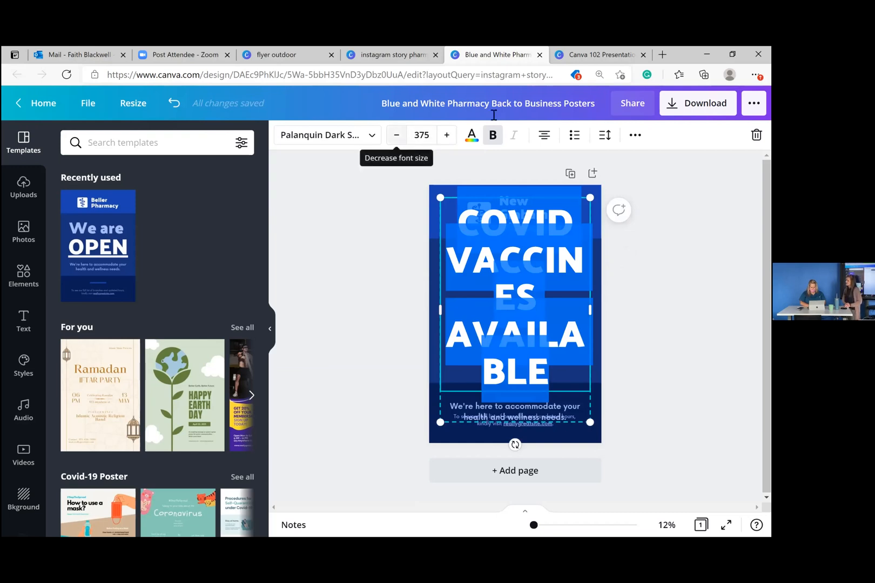
pyautogui.click(478, 135)
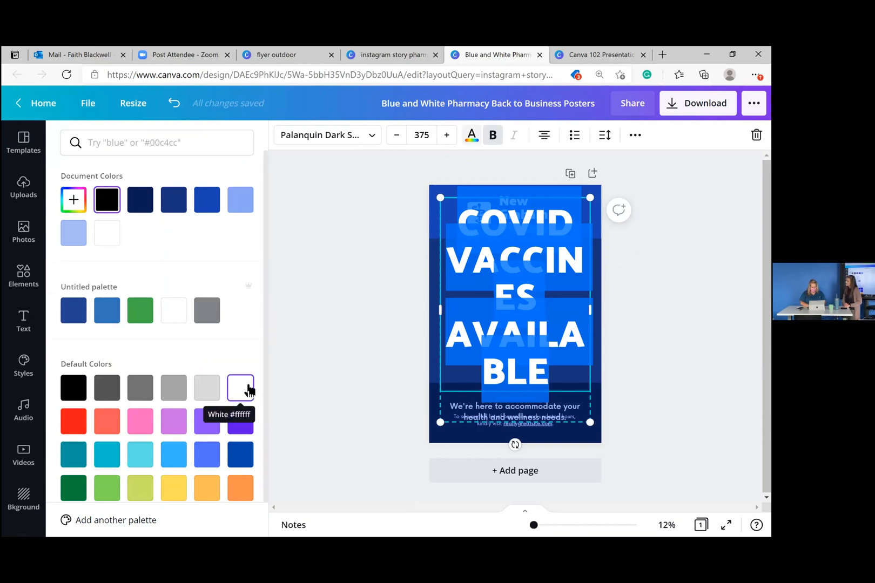
# - Make the headline white and shrink its font size step by step
pyautogui.click(248, 388)
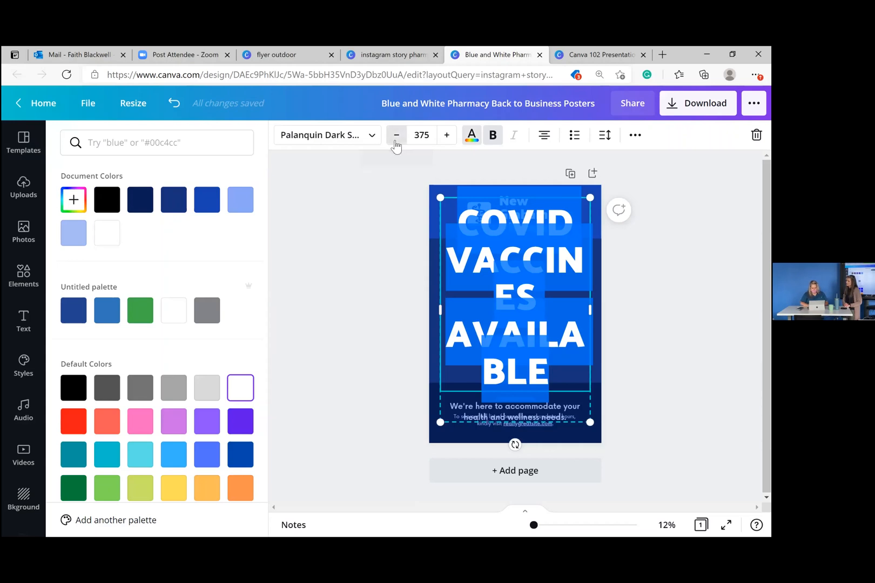
pyautogui.click(395, 141)
pyautogui.click(395, 141)
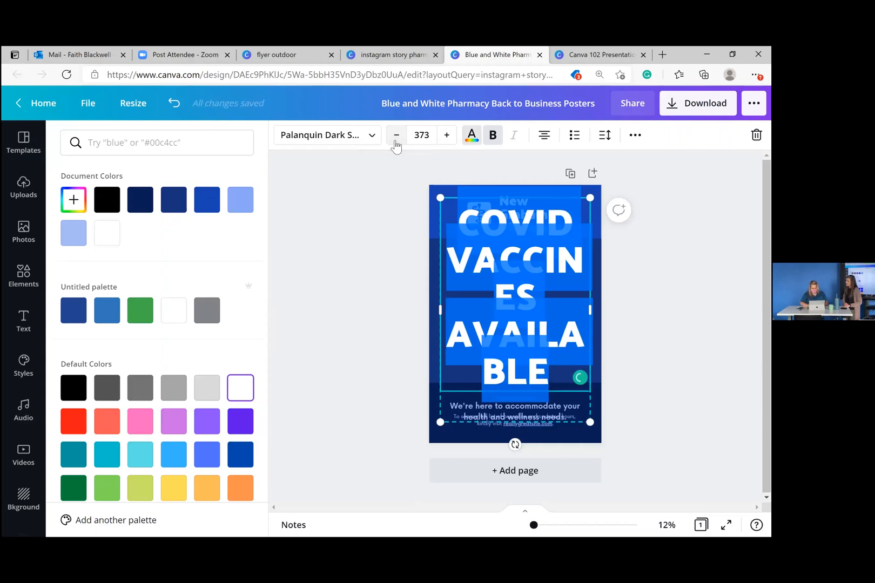
pyautogui.click(396, 142)
pyautogui.click(396, 142)
pyautogui.click(396, 142)
pyautogui.click(396, 142)
pyautogui.click(396, 141)
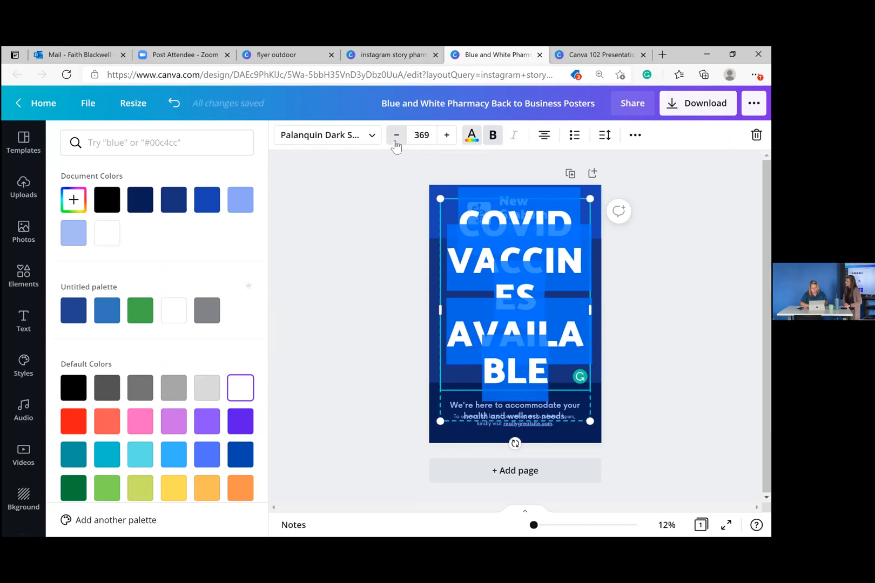
pyautogui.click(396, 141)
pyautogui.click(396, 142)
pyautogui.click(396, 141)
pyautogui.click(396, 142)
pyautogui.click(396, 141)
pyautogui.click(395, 142)
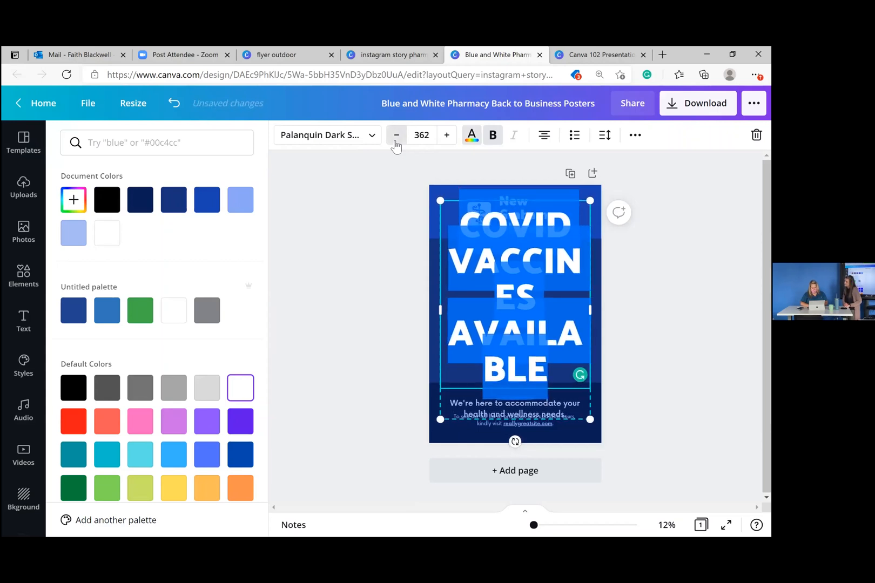
pyautogui.click(396, 141)
pyautogui.click(396, 141)
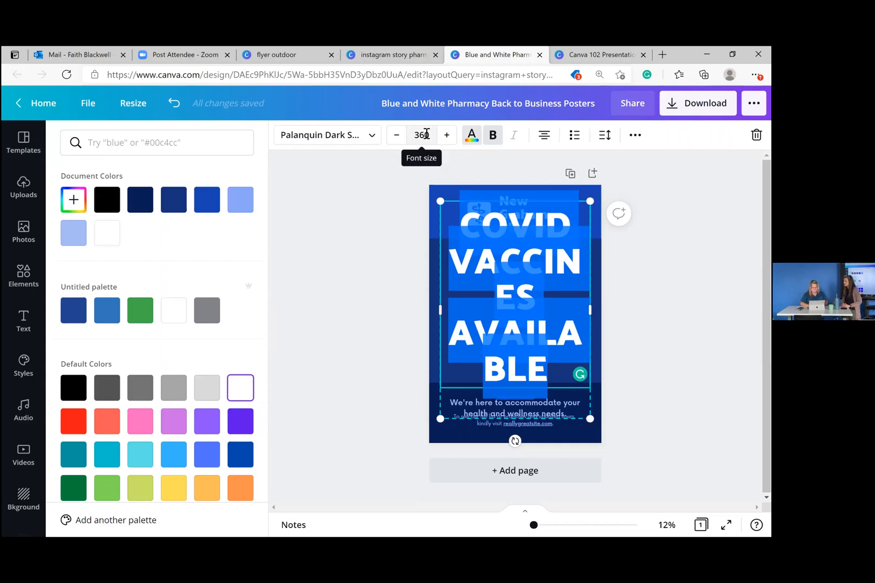
# - Type a new headline font size directly, bringing it to 300
pyautogui.click(425, 135)
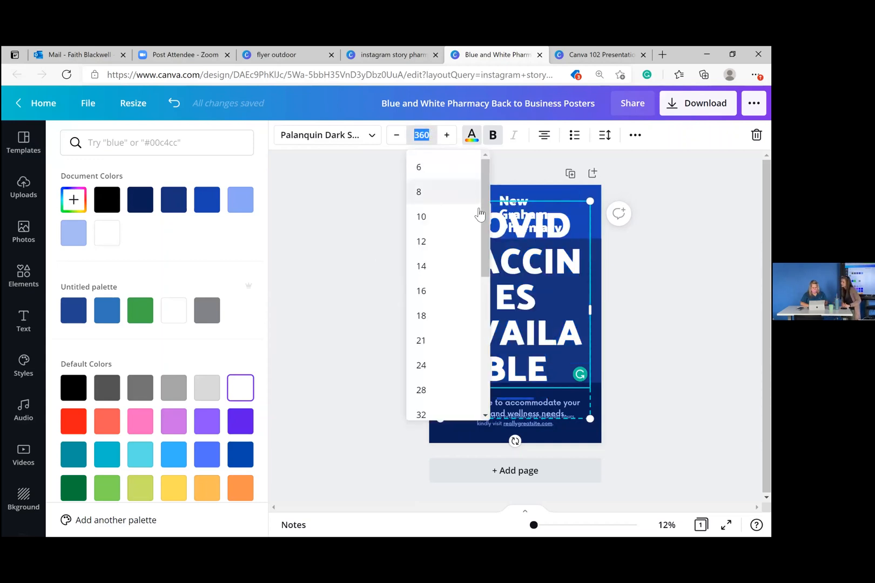
pyautogui.moveTo(485, 234); pyautogui.dragTo(458, 394)
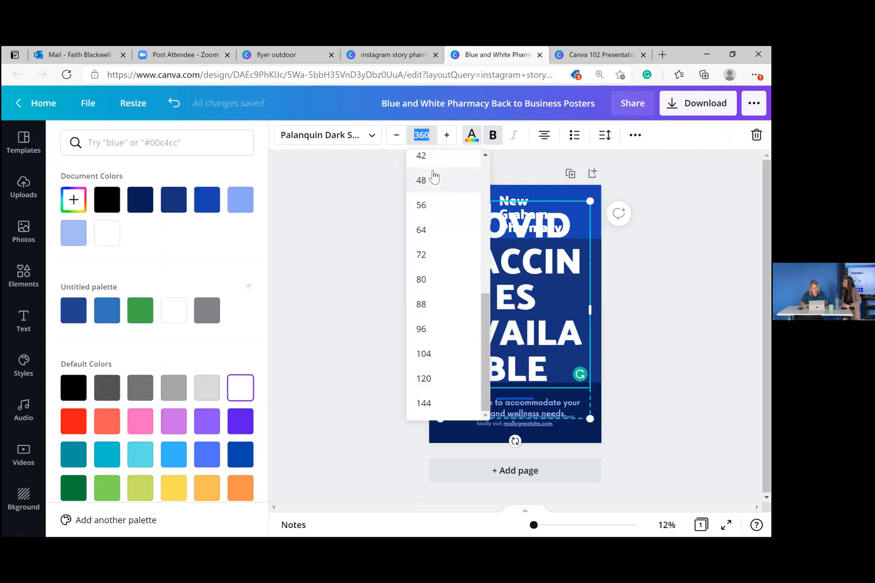
pyautogui.write('3')
pyautogui.click(351, 206)
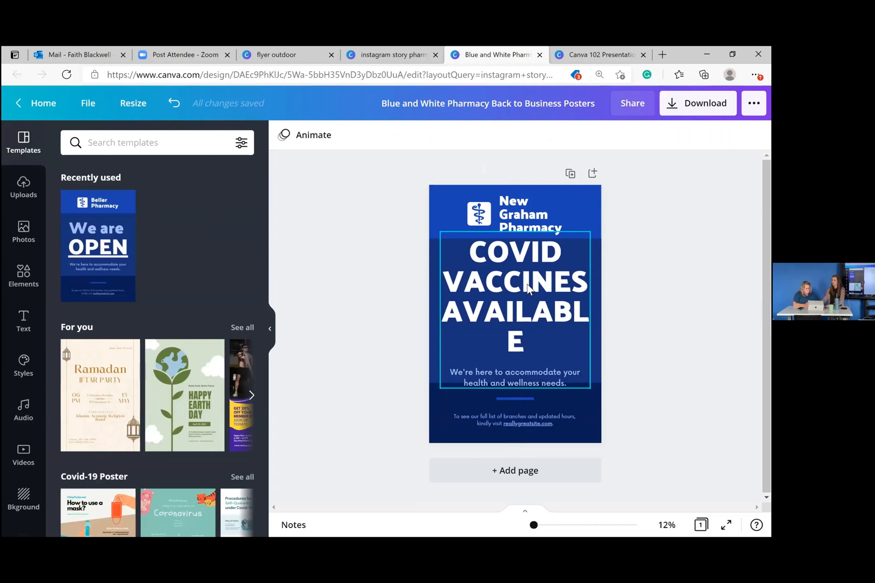
# - Ungroup the headline from its subtitle and resize it so AVAILABLE fits one line at size 256
pyautogui.click(501, 272)
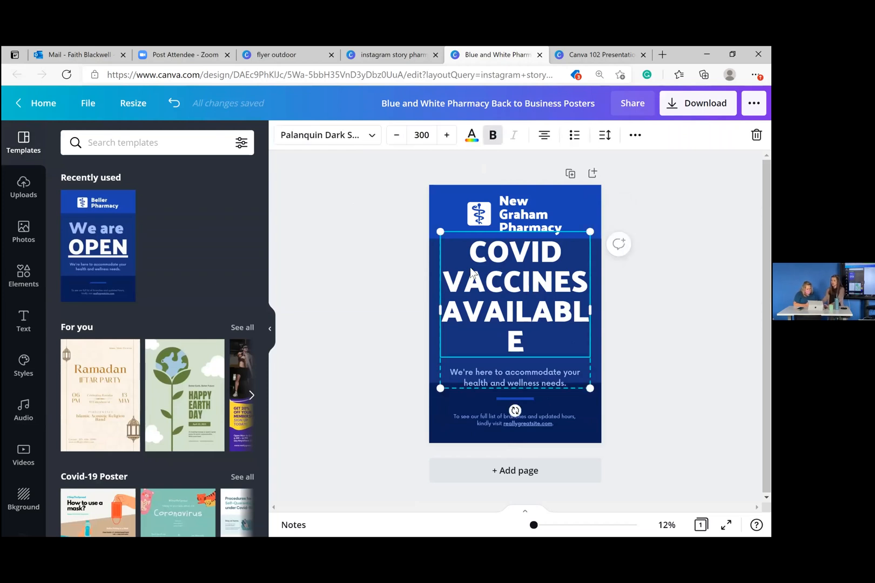
pyautogui.click(635, 135)
pyautogui.click(435, 165)
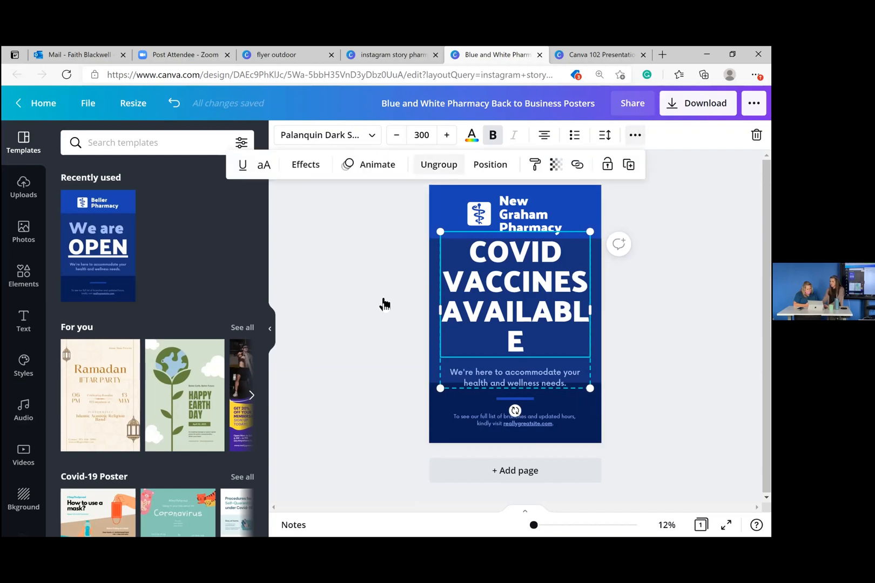
pyautogui.click(422, 303)
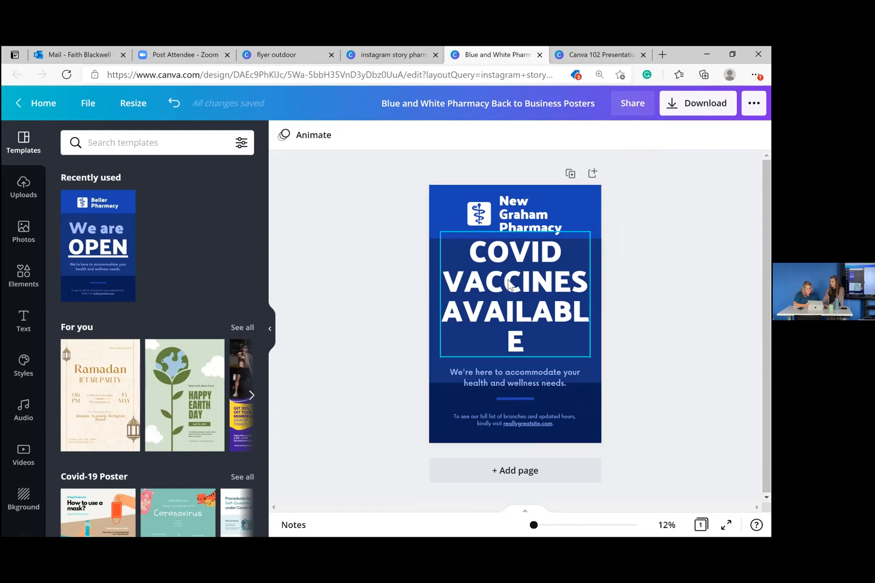
pyautogui.click(509, 285)
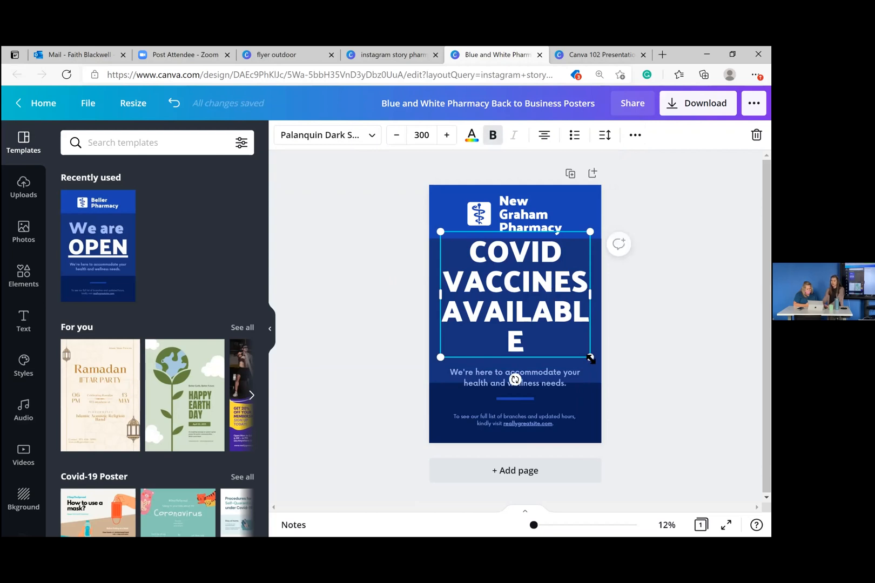
pyautogui.moveTo(589, 357); pyautogui.dragTo(549, 352)
pyautogui.click(623, 338)
pyautogui.click(408, 318)
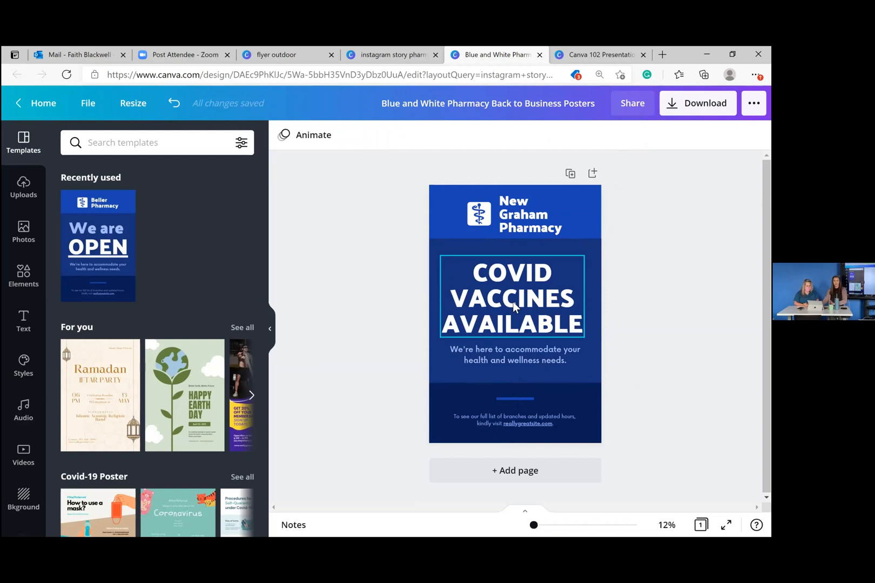
# - Select the headline and subtitle together and centre them on each other
pyautogui.click(529, 302)
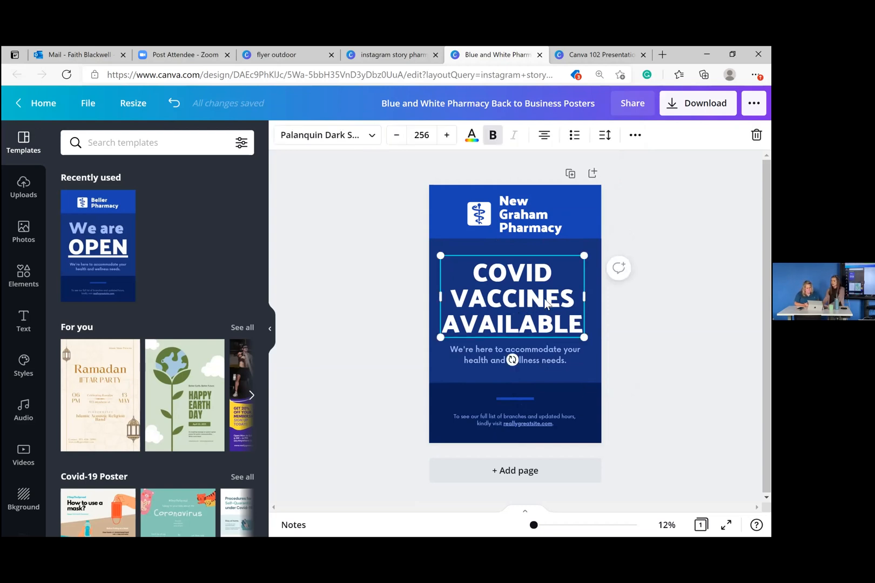
pyautogui.keyDown('shift'); pyautogui.click(547, 354); pyautogui.keyUp('shift')
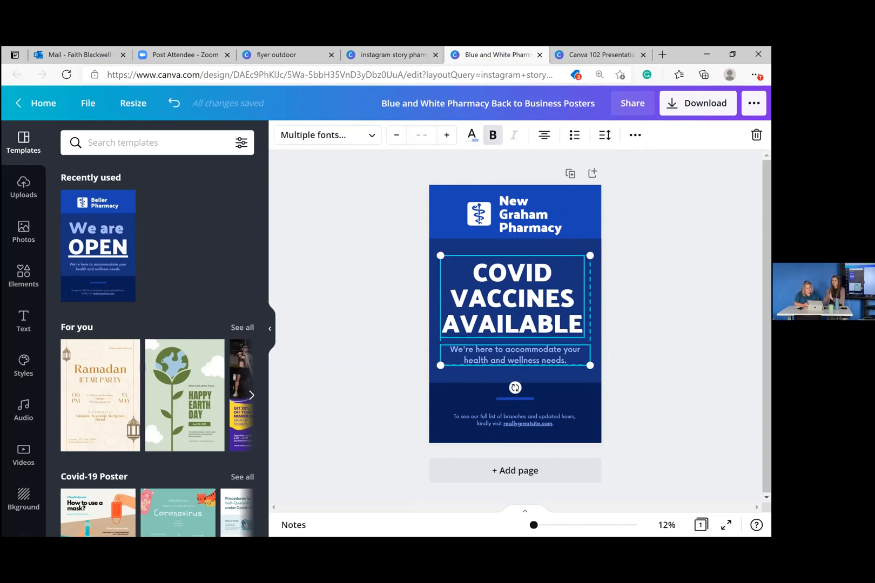
pyautogui.click(637, 137)
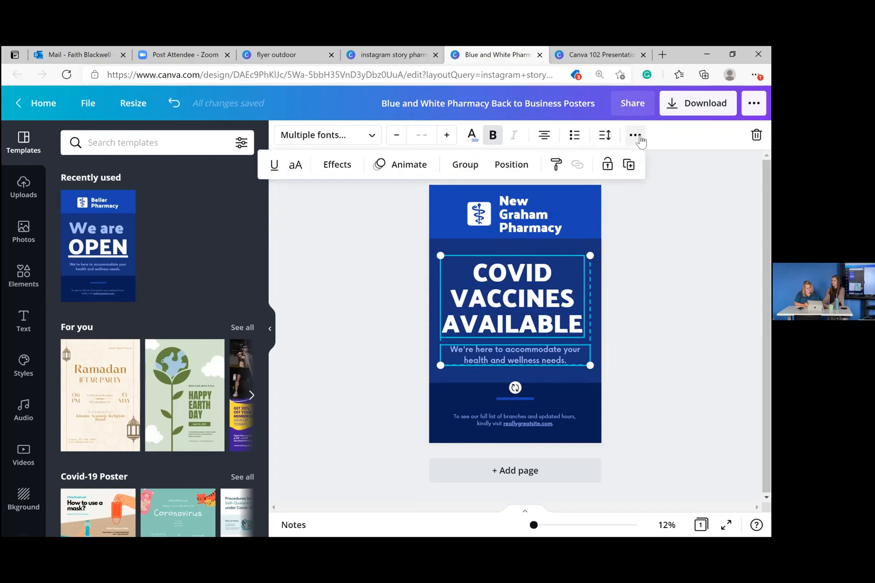
pyautogui.click(511, 169)
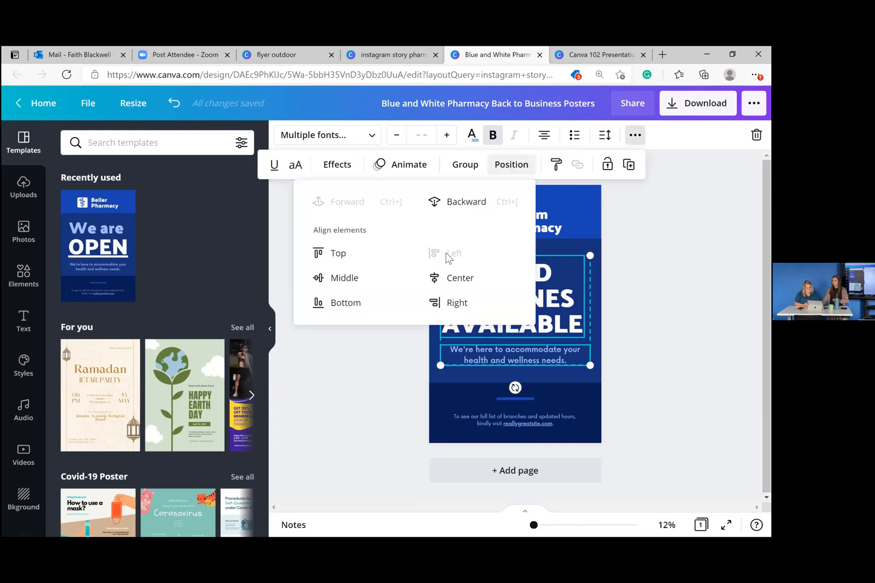
pyautogui.click(455, 280)
pyautogui.click(379, 381)
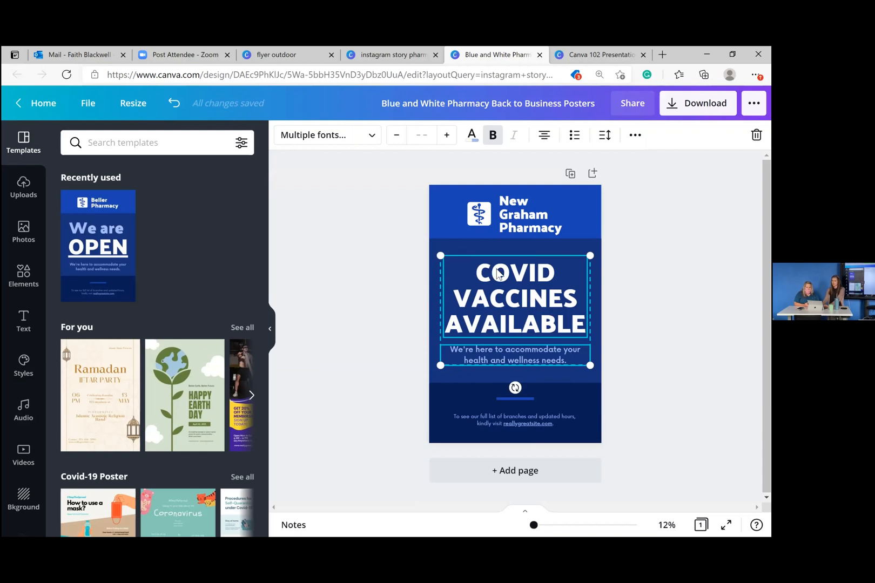
# - Set both text boxes to centre text alignment and settle the group in place
pyautogui.click(544, 136)
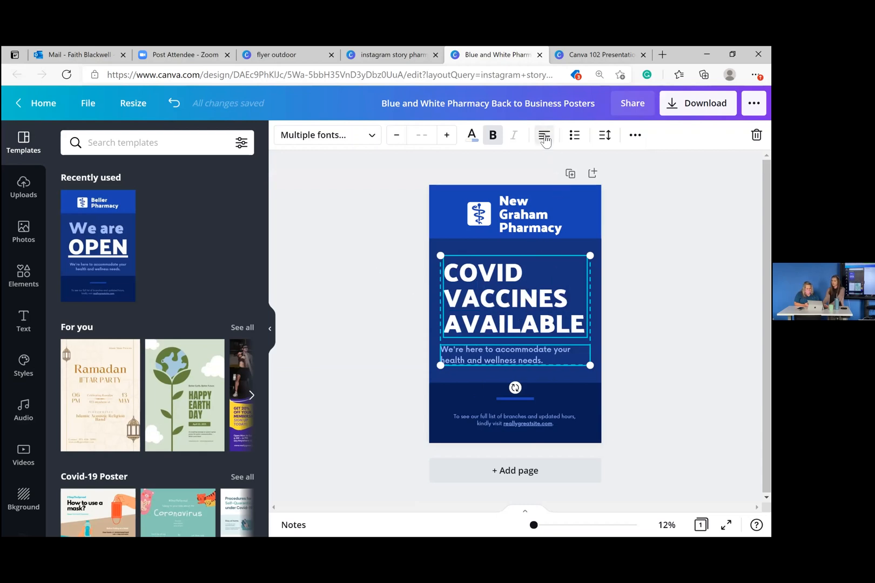
pyautogui.click(544, 135)
pyautogui.click(544, 136)
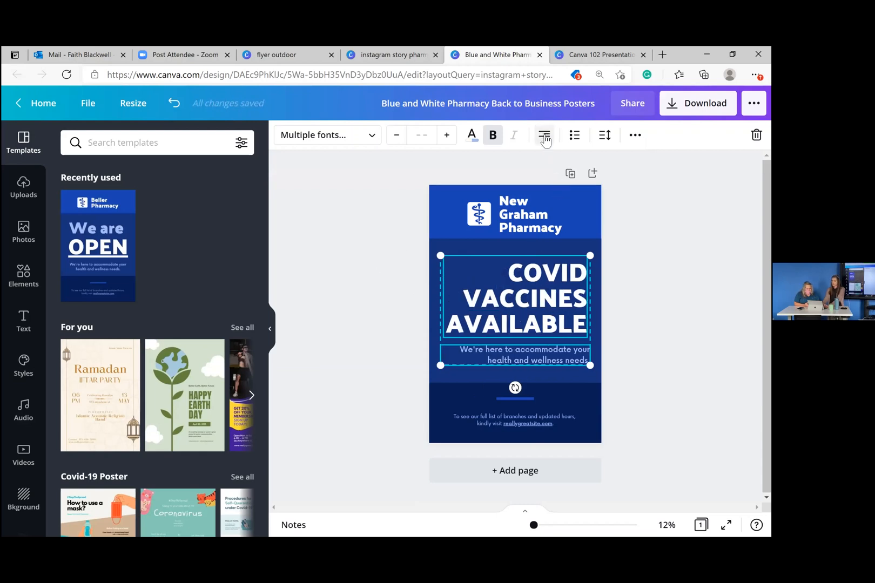
pyautogui.click(544, 136)
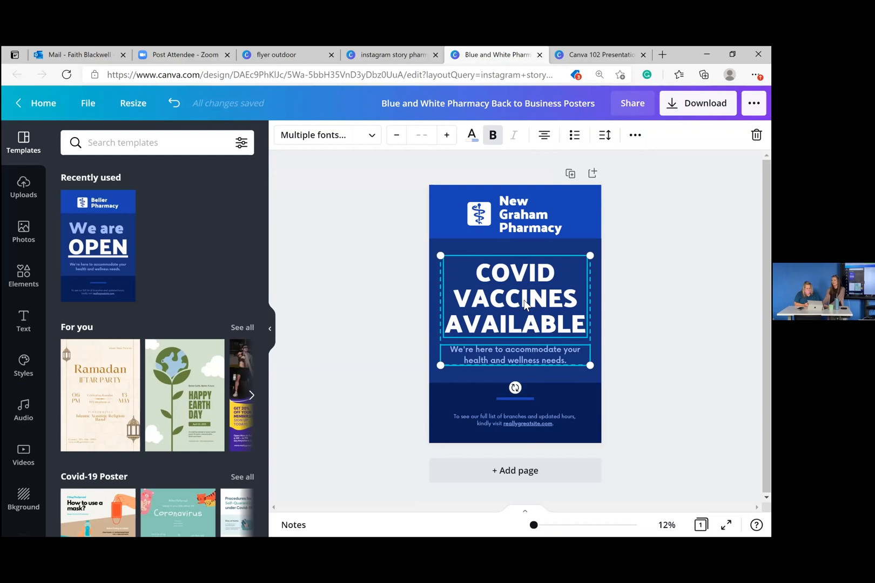
pyautogui.moveTo(524, 303)
pyautogui.mouseDown()
pyautogui.moveTo(523, 287)
pyautogui.moveTo(526, 298)
pyautogui.mouseUp()
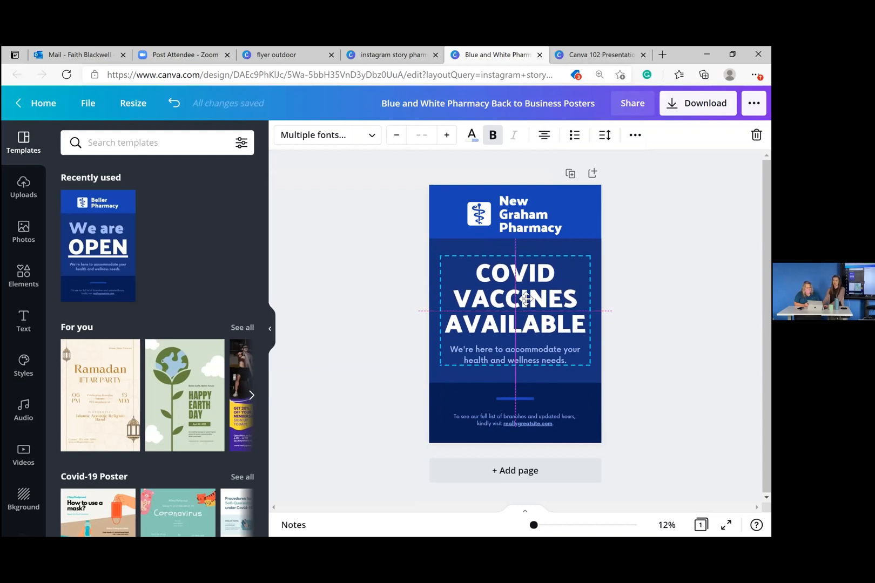
pyautogui.moveTo(526, 298); pyautogui.dragTo(526, 298)
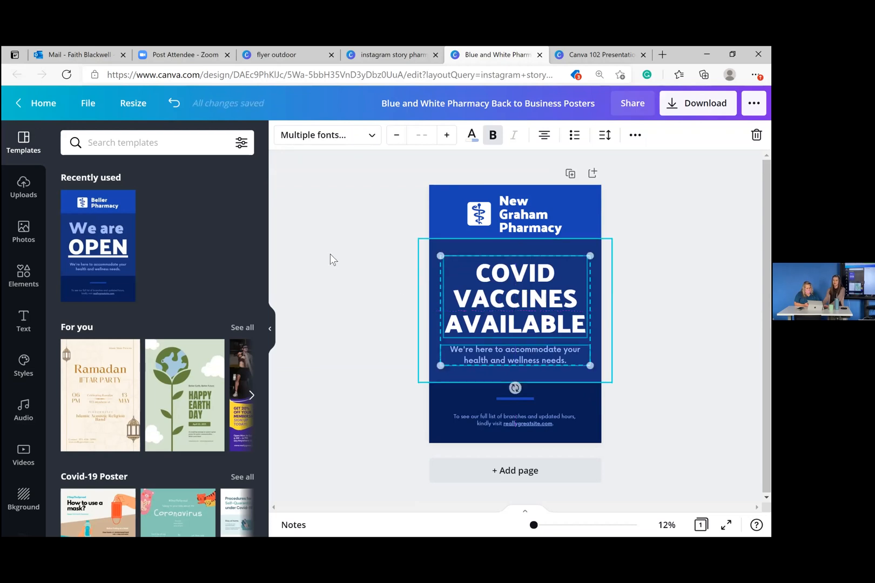
pyautogui.click(329, 253)
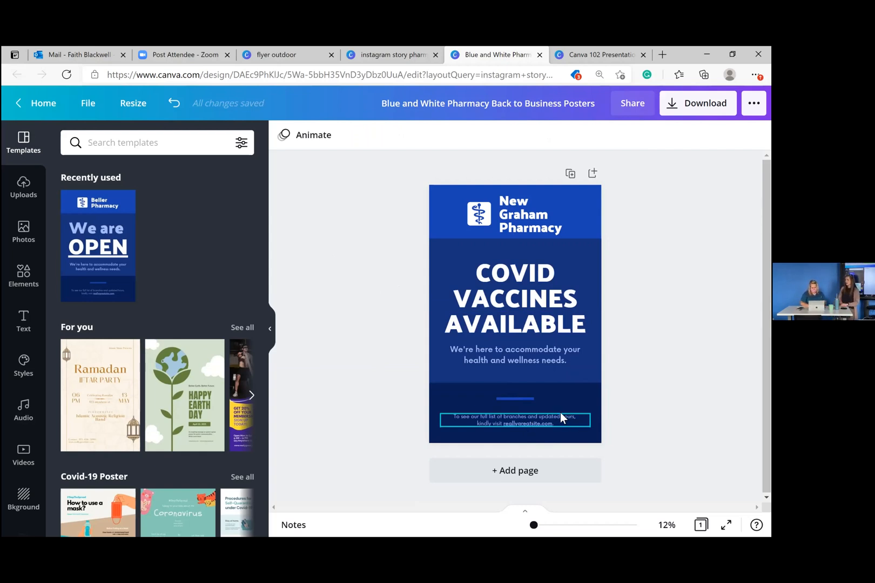
# - Undo an accidental footer deletion and stray circle to restore the original footer text
pyautogui.click(560, 437)
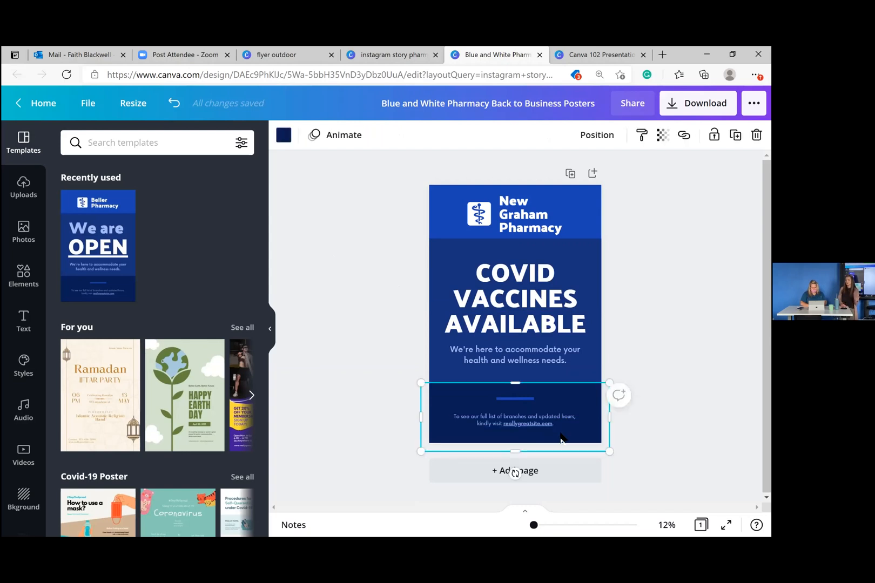
pyautogui.click(550, 417)
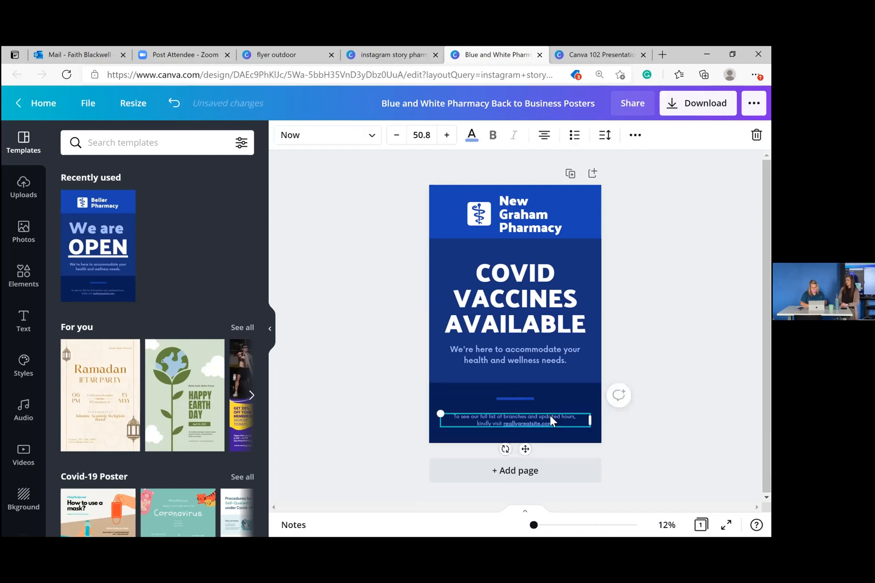
pyautogui.press('Delete')
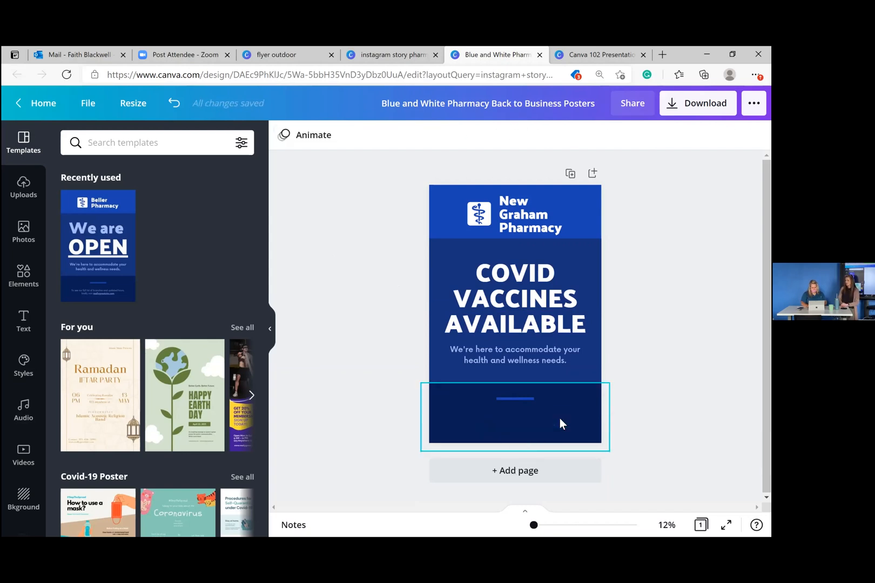
pyautogui.press('c')
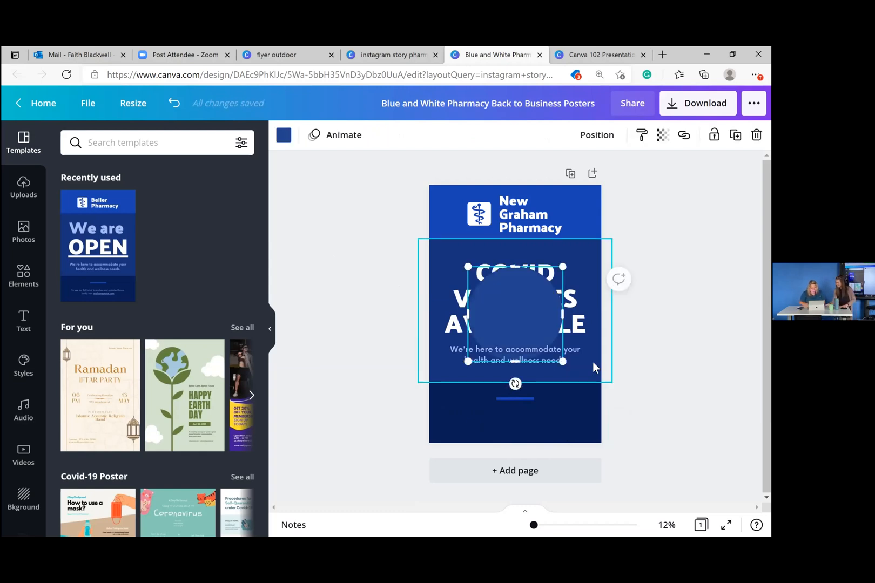
pyautogui.press('Delete')
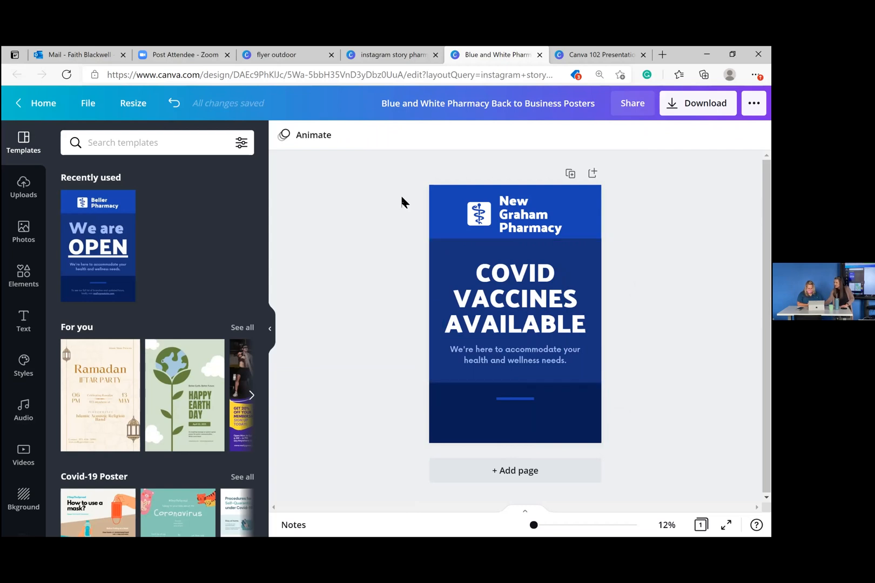
pyautogui.click(172, 104)
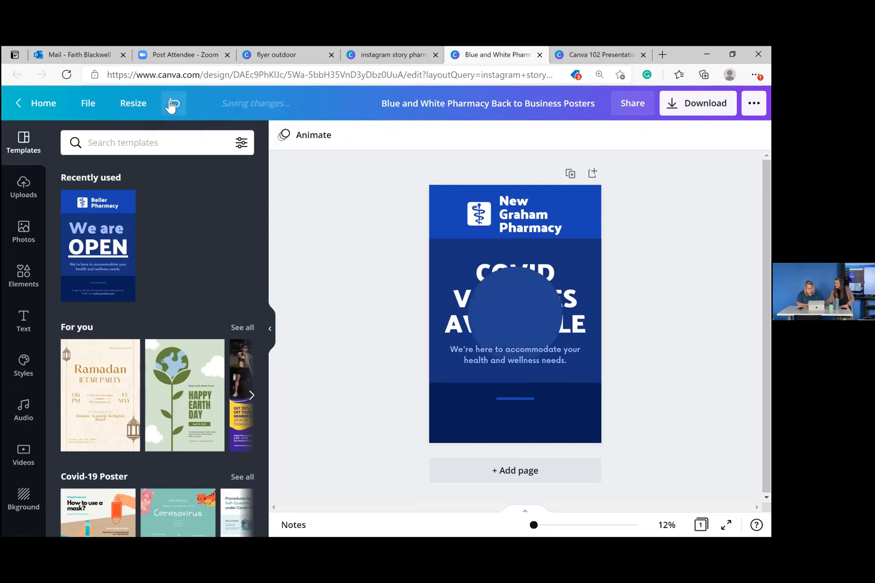
pyautogui.click(174, 108)
pyautogui.click(174, 109)
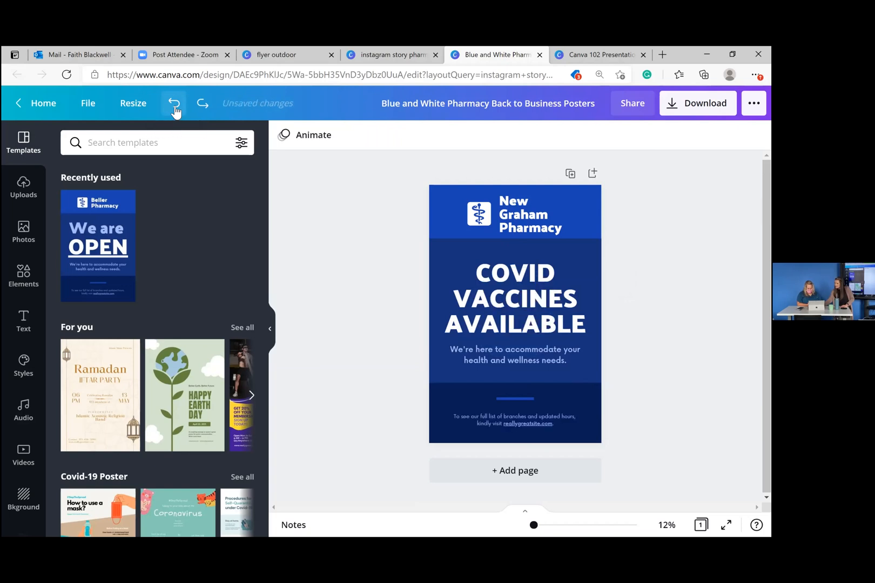
# - Replace the footer text with 'Call now to schedule' followed by the pharmacy's phone number
pyautogui.click(471, 418)
pyautogui.click(470, 418)
pyautogui.doubleClick(474, 419)
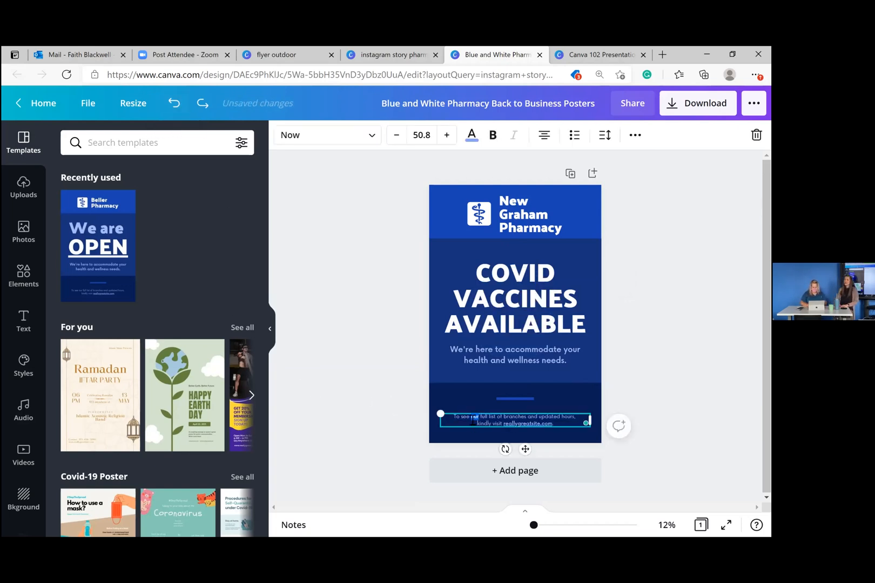
pyautogui.click(473, 420)
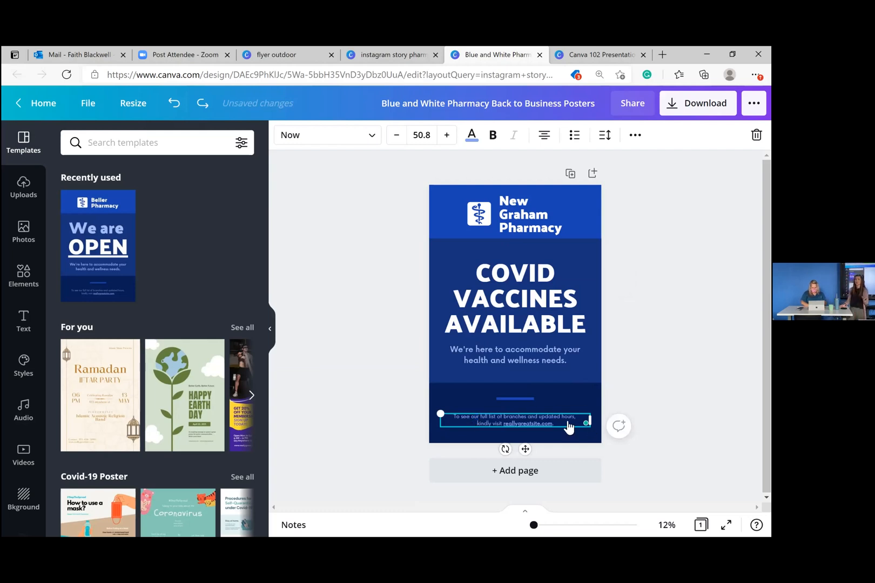
pyautogui.click(546, 424)
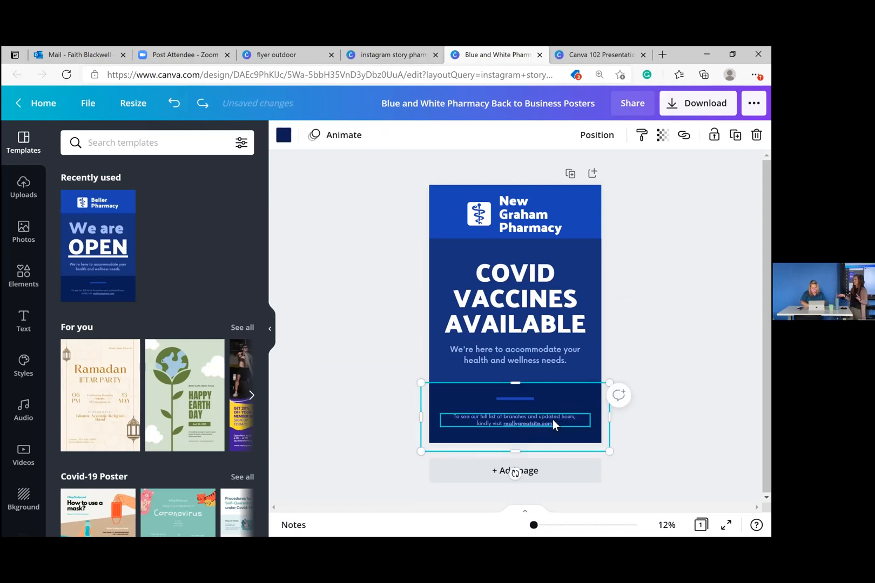
pyautogui.click(554, 421)
pyautogui.click(555, 421)
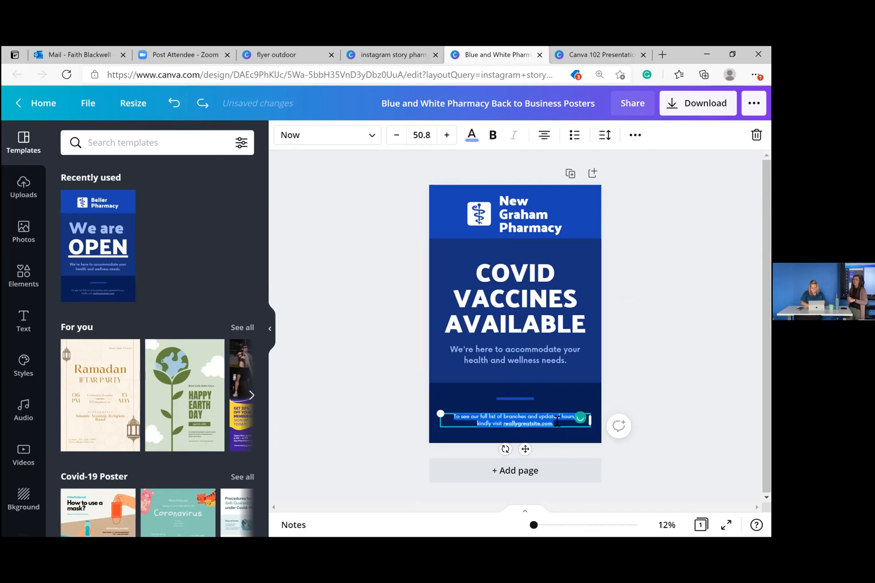
pyautogui.press('BackSpace')
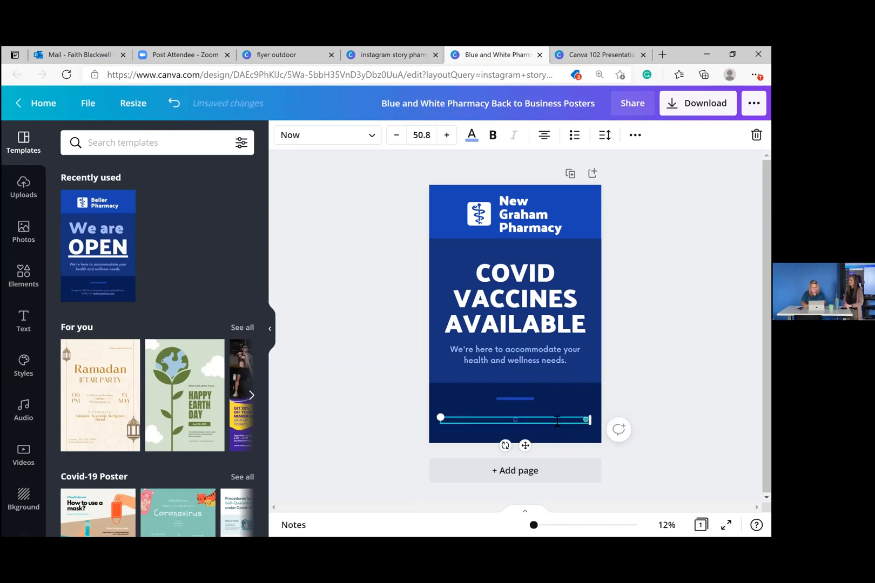
pyautogui.click(564, 425)
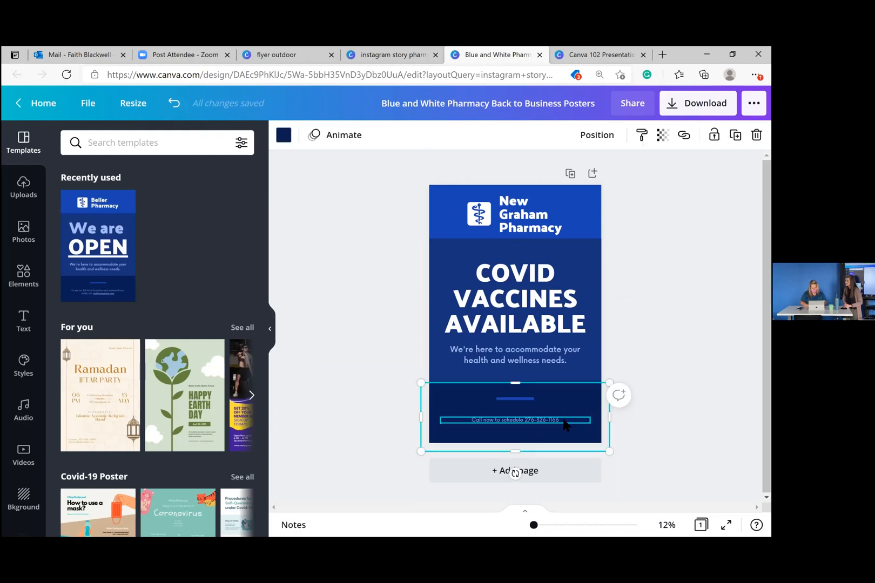
# - Enlarge the call-to-schedule line by four font-size steps
pyautogui.click(564, 424)
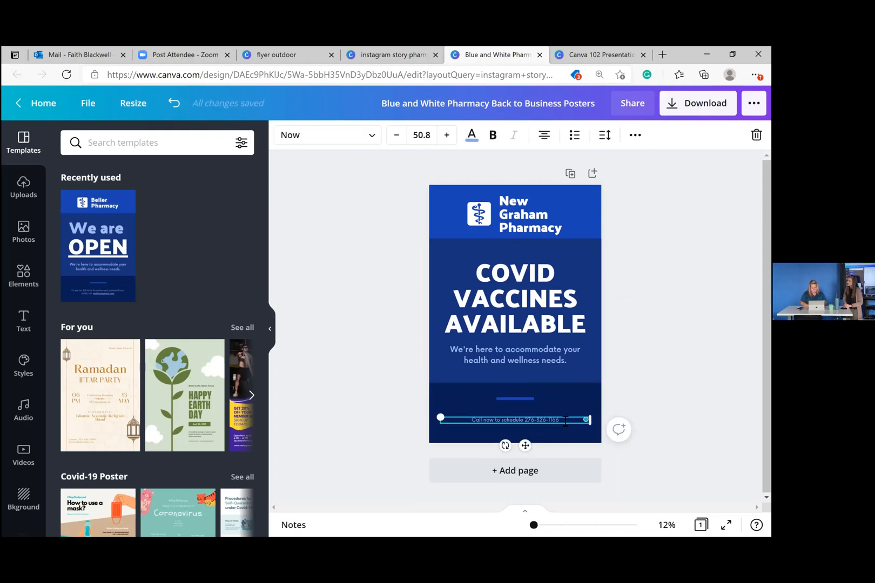
pyautogui.click(471, 414)
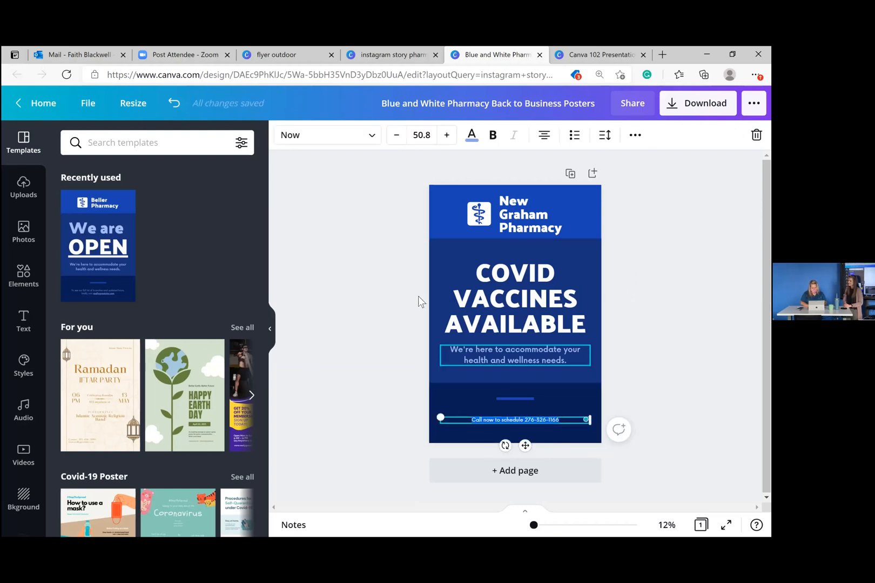
pyautogui.click(447, 135)
pyautogui.click(447, 135)
pyautogui.click(447, 135)
pyautogui.click(447, 135)
pyautogui.click(446, 135)
pyautogui.click(446, 135)
pyautogui.click(446, 135)
pyautogui.click(447, 135)
pyautogui.click(446, 136)
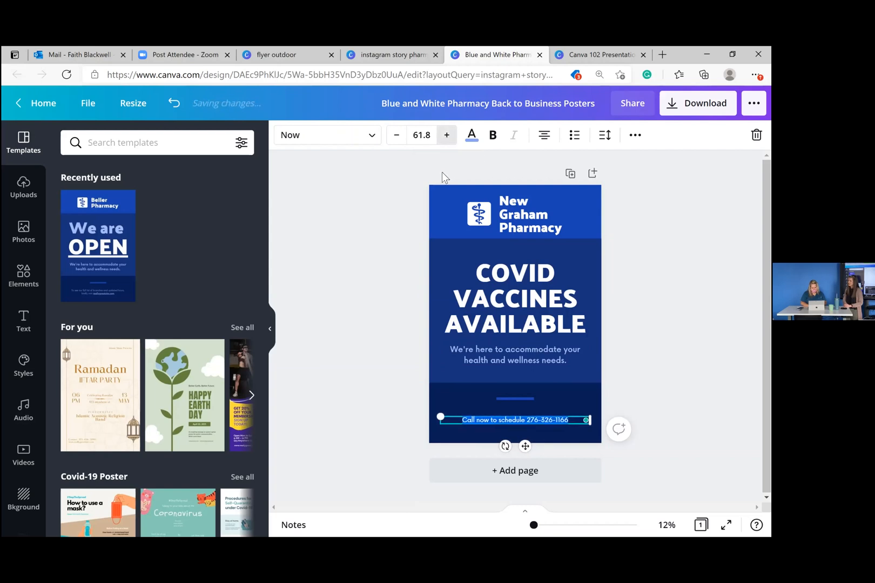
pyautogui.click(442, 172)
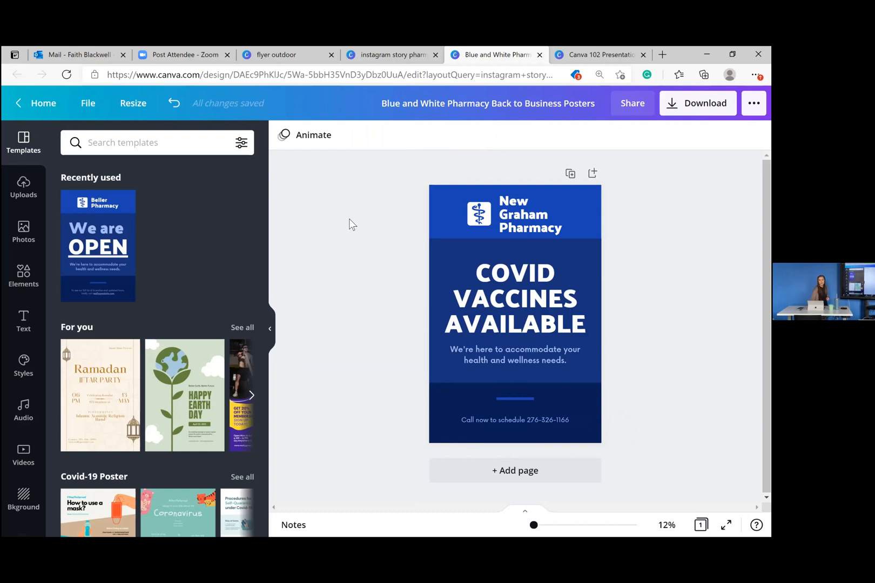
# - Return to Canva 102 Presentation and present page 9, Thank You For Joining Us!, full screen
pyautogui.click(580, 54)
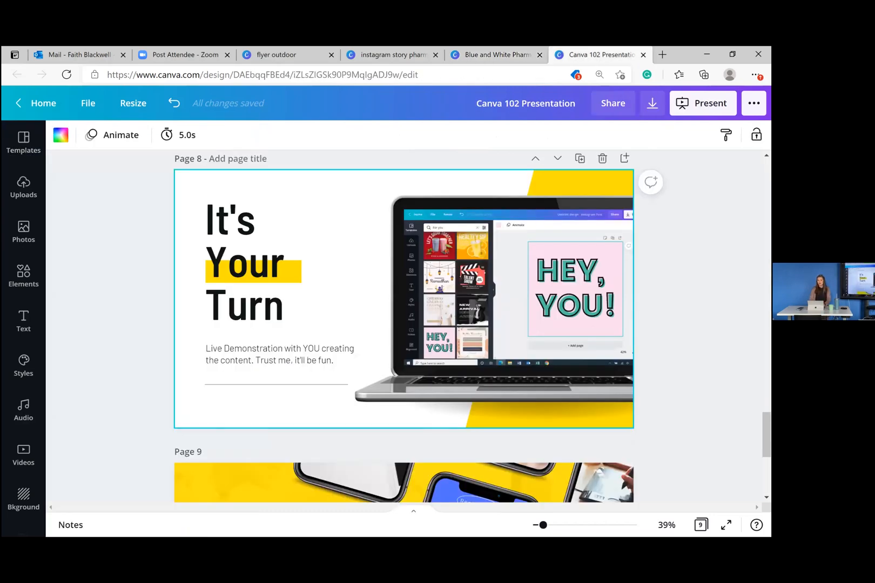
pyautogui.scroll(-5, 266, 361)
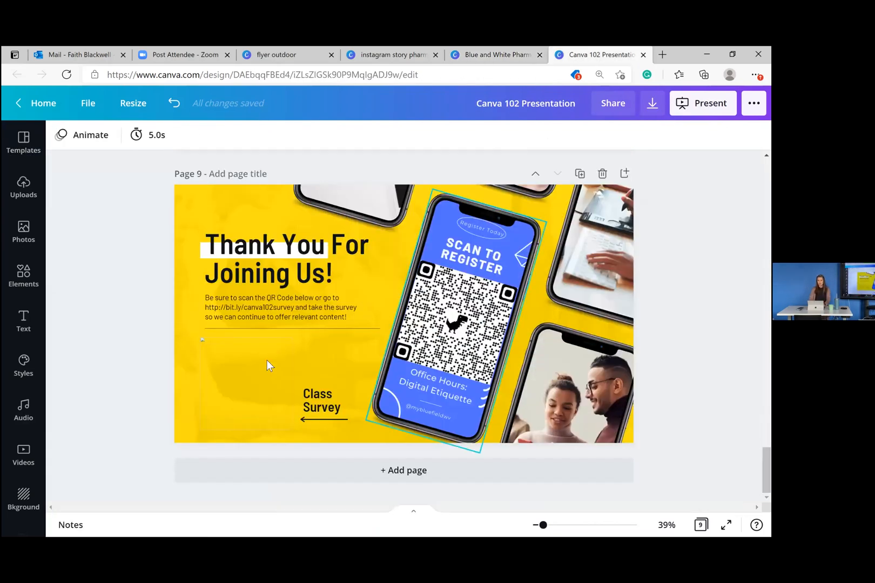
pyautogui.click(337, 355)
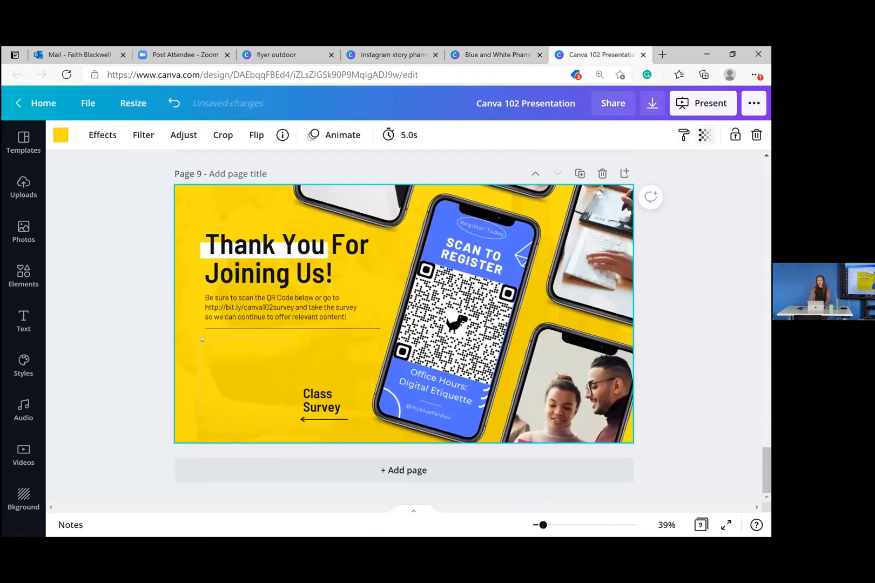
pyautogui.click(702, 103)
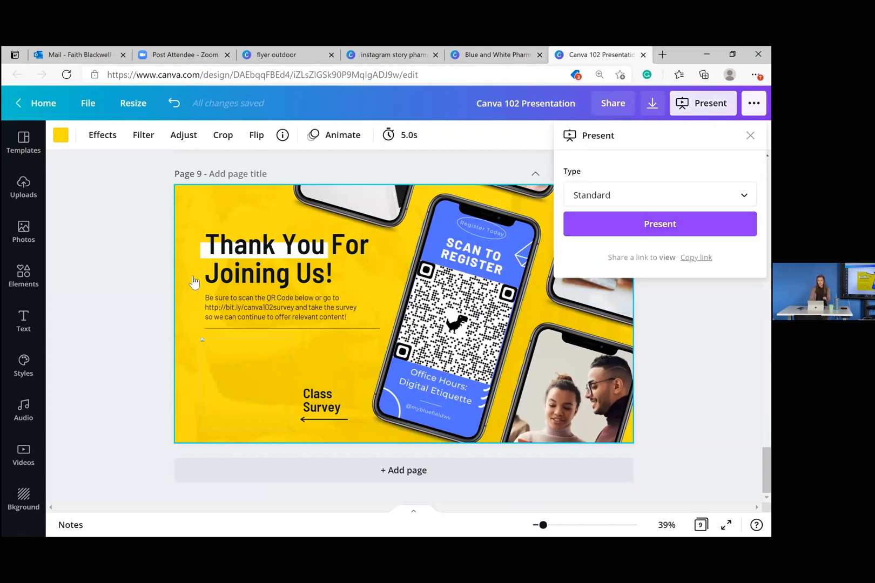
pyautogui.hotkey('ctrl', 'alt', 'p')
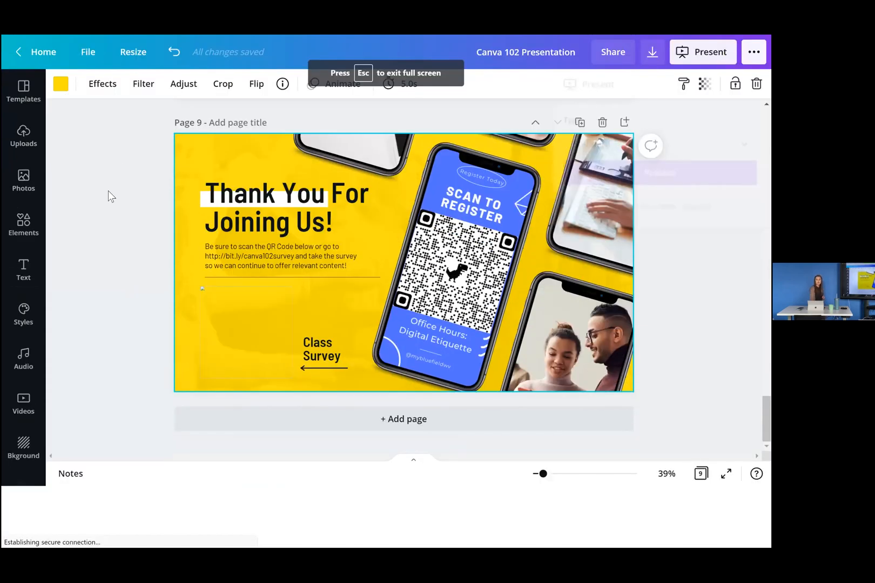